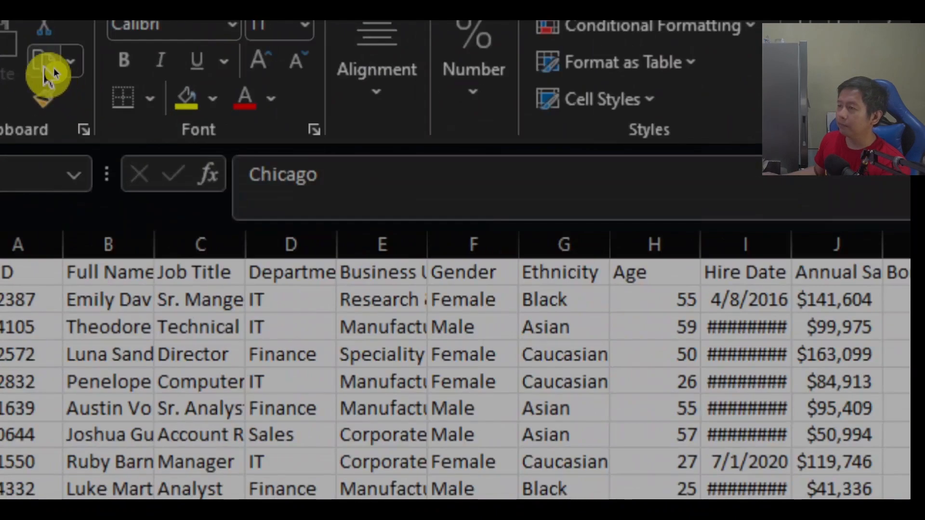
Copy the city entry Chicago from cell M5 and paste it into P5
{"action": "left_click", "coordinate": [48, 72]}
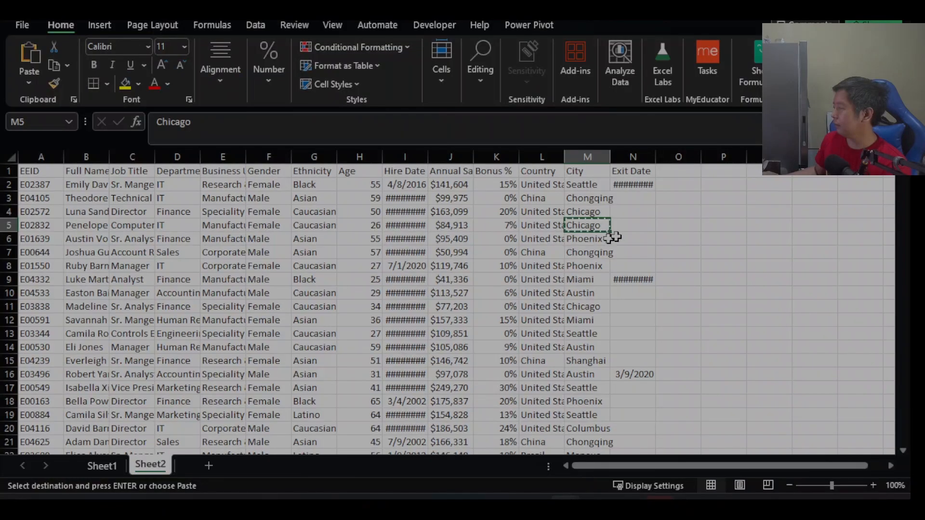
{"action": "left_click", "coordinate": [725, 225]}
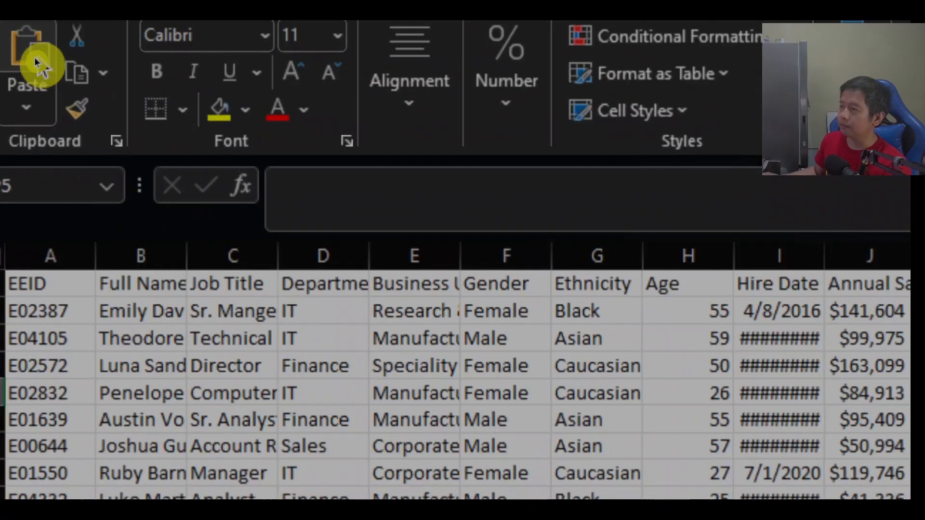
{"action": "left_click", "coordinate": [33, 62]}
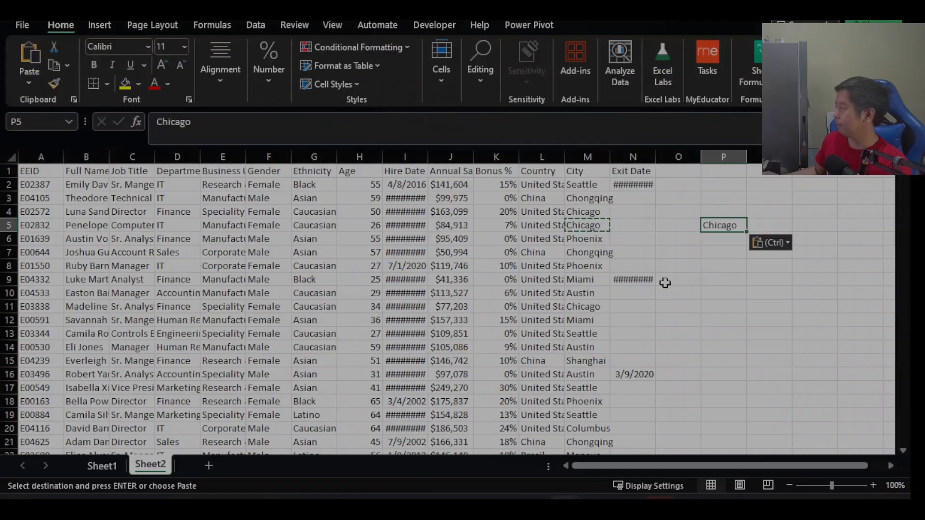
Clear the contents of cell P5
{"action": "left_click", "coordinate": [715, 265]}
{"action": "left_click", "coordinate": [719, 227]}
{"action": "key", "text": "Delete"}
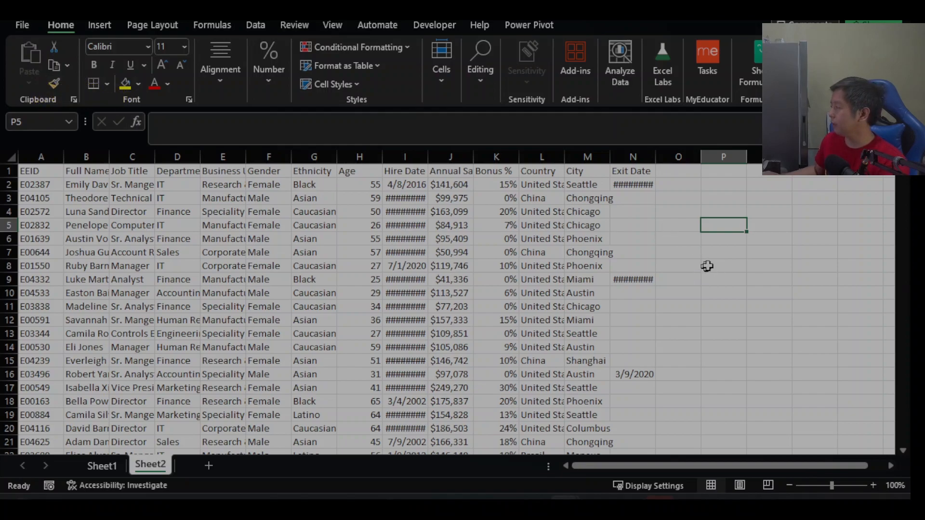
Copy the format of empty cell P8 onto M8 with Format Painter
{"action": "left_click", "coordinate": [703, 268]}
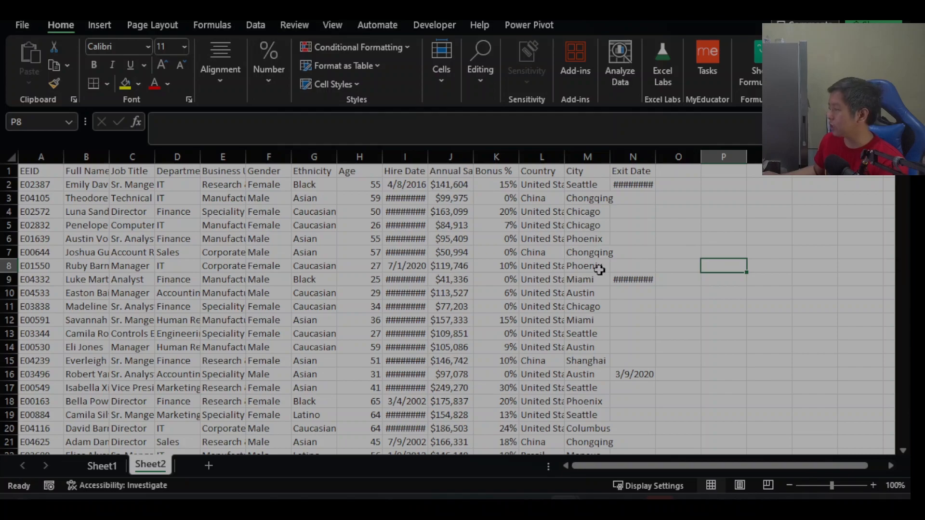
{"action": "left_click", "coordinate": [59, 87]}
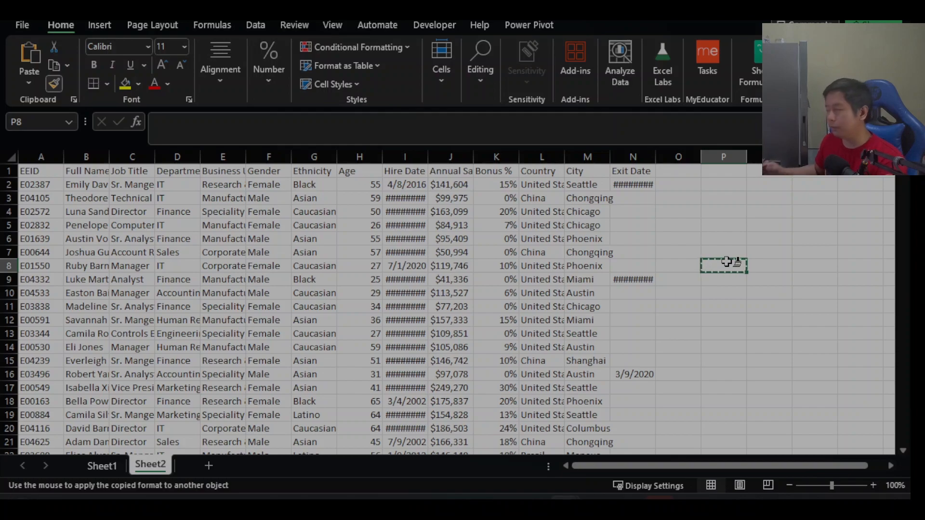
{"action": "left_click", "coordinate": [592, 265]}
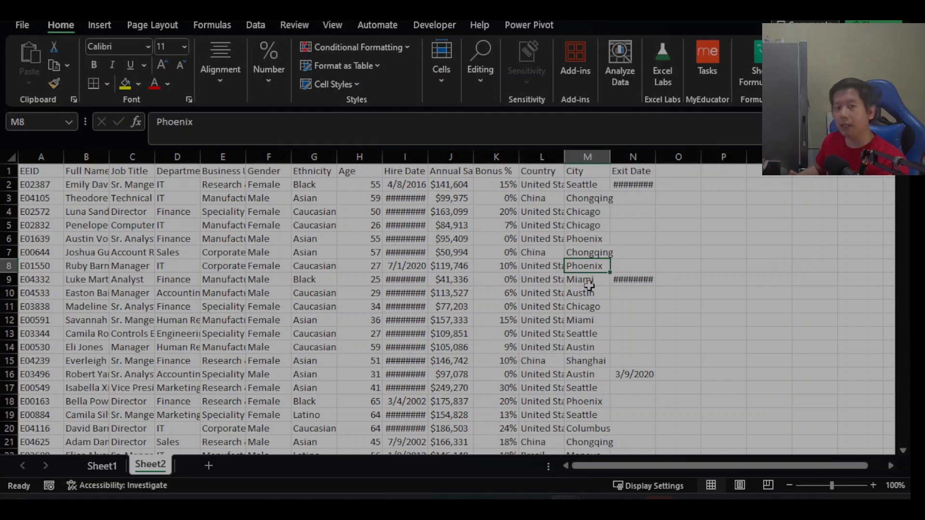
Use Format Painter to copy the format of M8 to O8 and the format of O8 to N12
{"action": "left_click", "coordinate": [728, 266]}
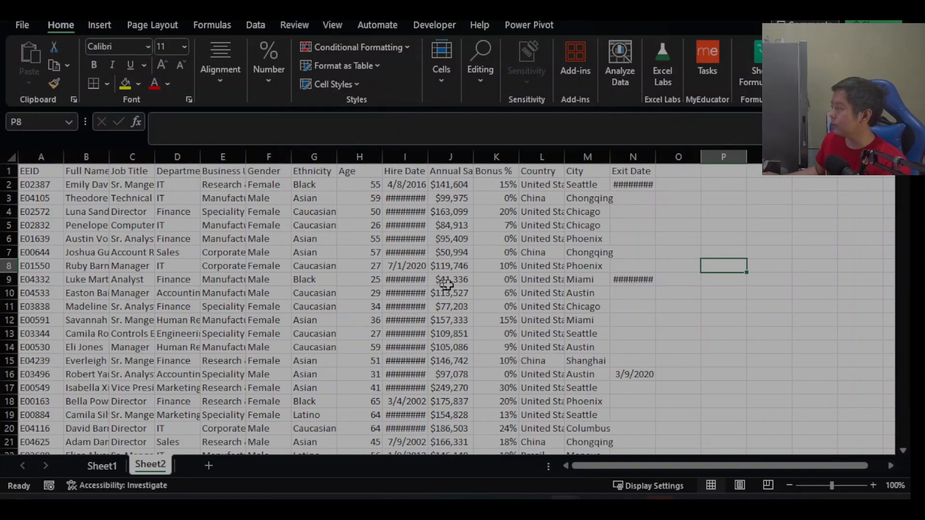
{"action": "left_click", "coordinate": [591, 264]}
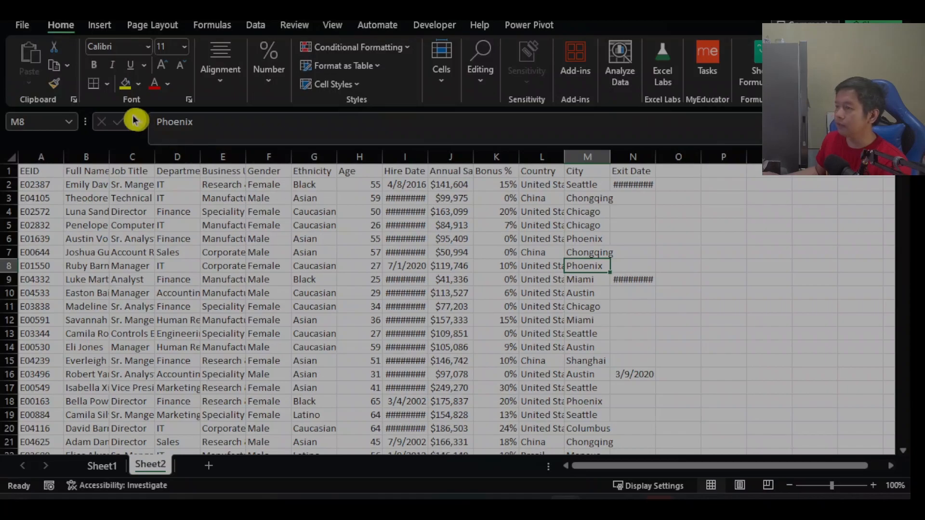
{"action": "left_click", "coordinate": [54, 83]}
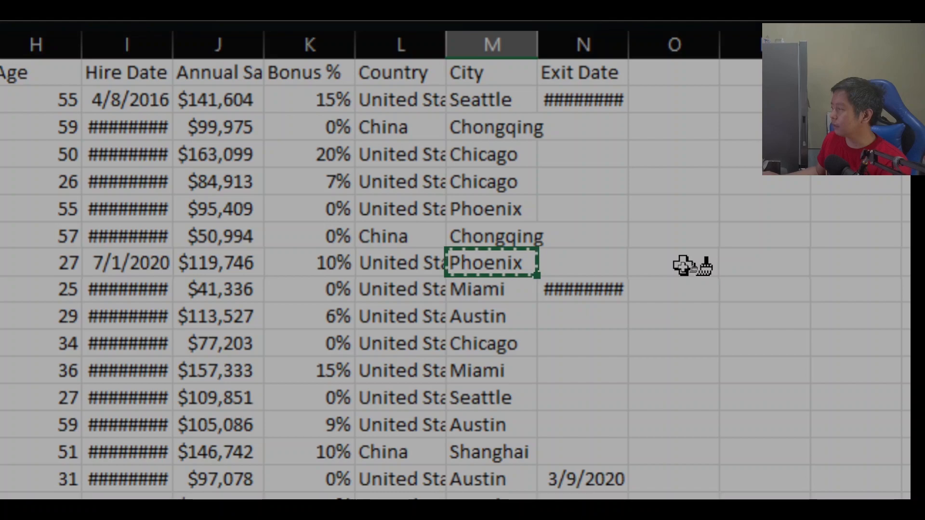
{"action": "left_click", "coordinate": [683, 265]}
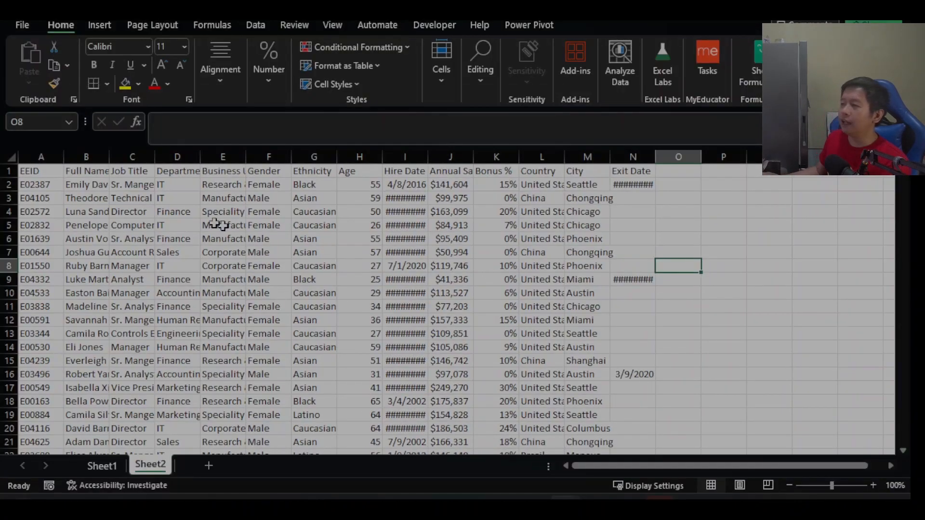
{"action": "left_click", "coordinate": [52, 84]}
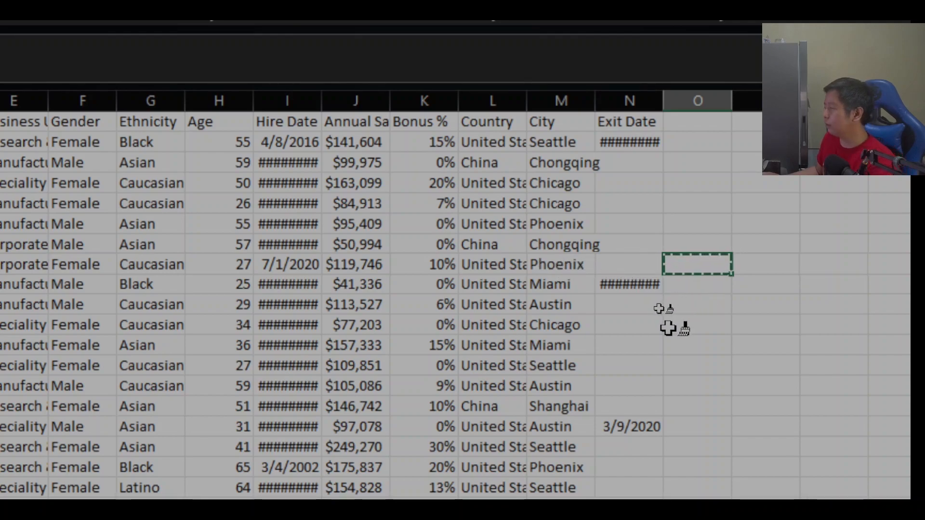
{"action": "left_click", "coordinate": [640, 343]}
Highlight the Phoenix entry in cell M8 with a yellow fill and dismiss the Find and Replace dialog
{"action": "left_click", "coordinate": [565, 267]}
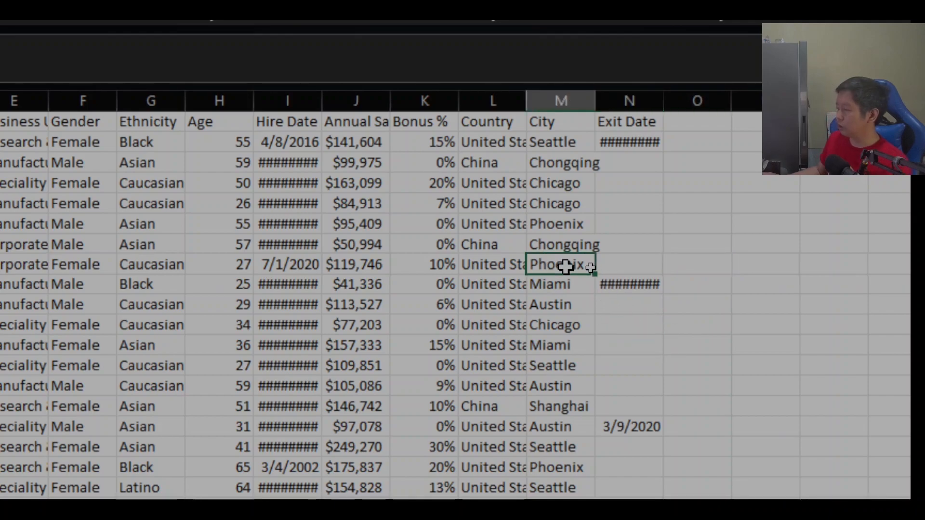
{"action": "key", "text": "ctrl+h"}
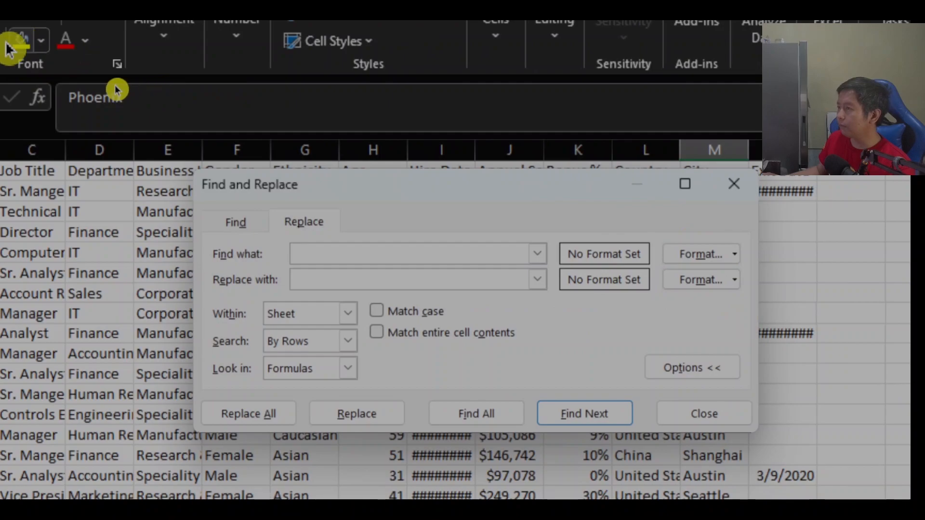
{"action": "left_click", "coordinate": [23, 44]}
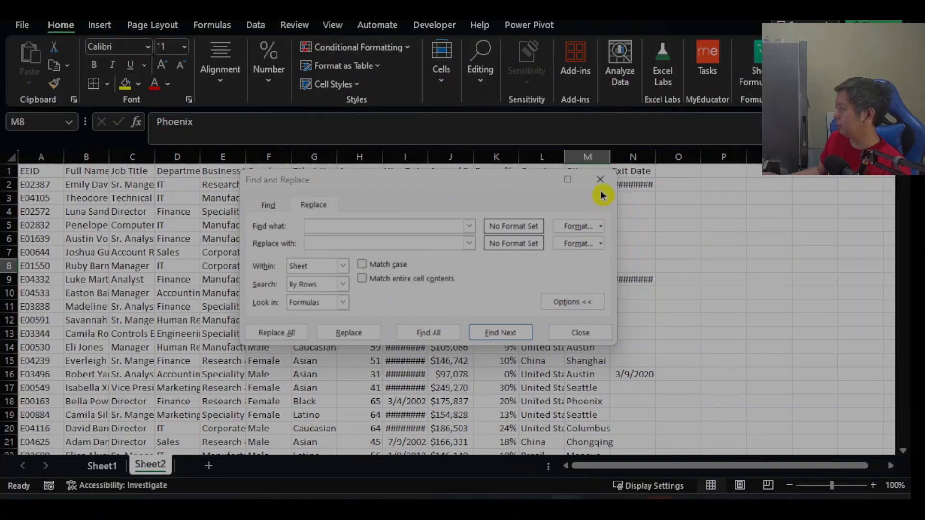
{"action": "left_click", "coordinate": [601, 181]}
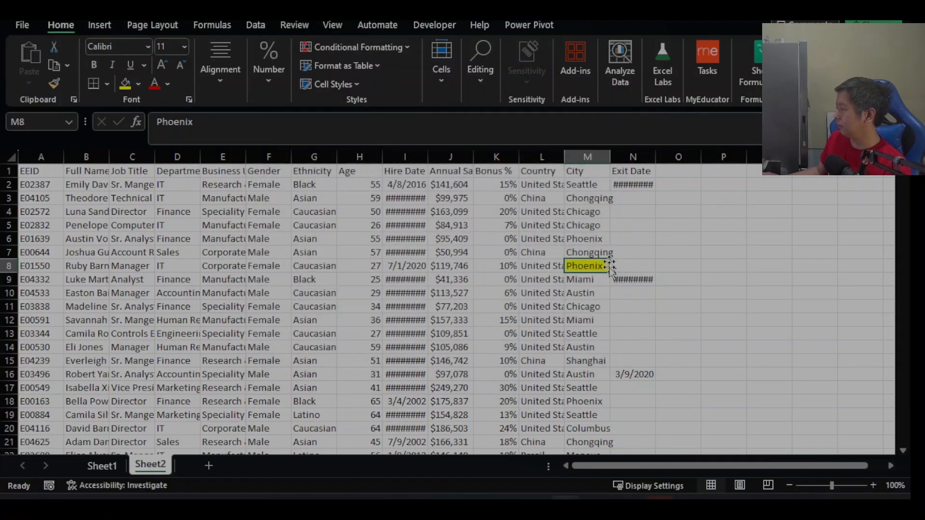
Copy the yellow-highlighted format of cell M8 onto F4 with Format Painter
{"action": "left_click", "coordinate": [643, 316]}
{"action": "left_click", "coordinate": [594, 266]}
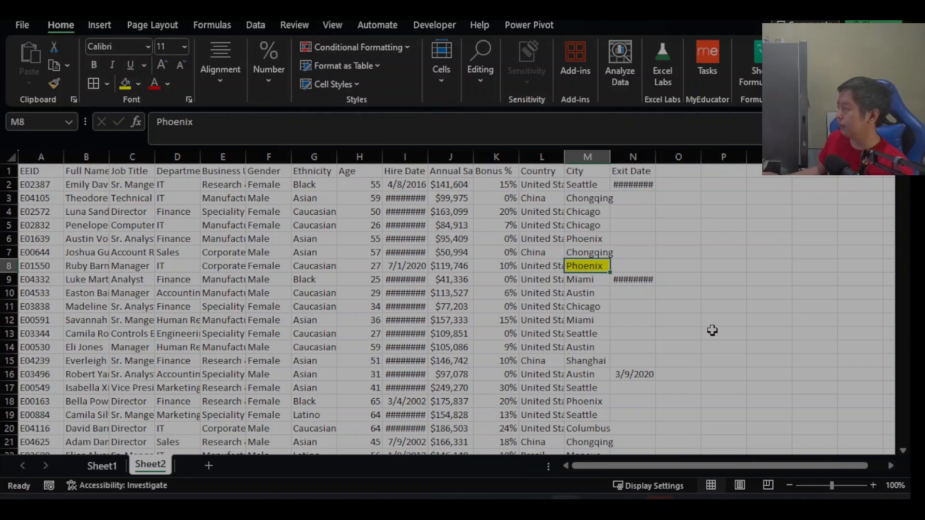
{"action": "left_click", "coordinate": [712, 331]}
{"action": "left_click", "coordinate": [591, 268]}
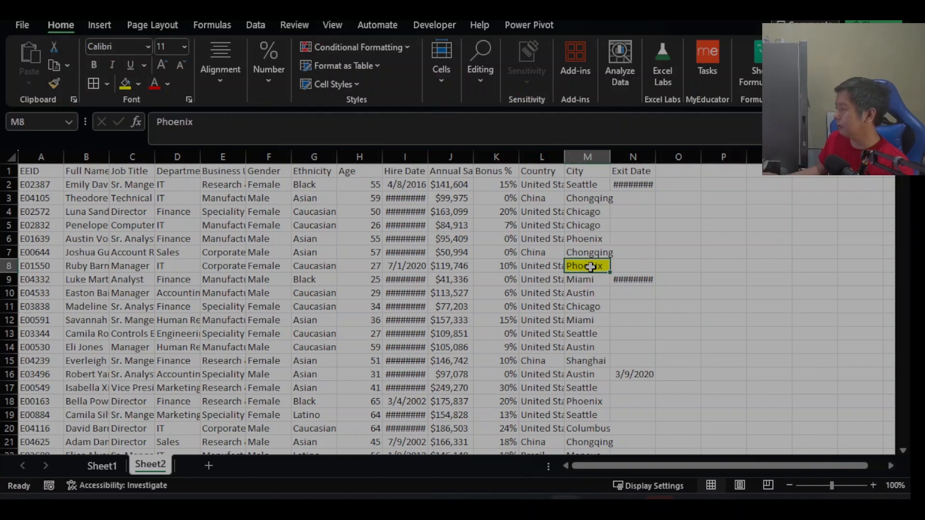
{"action": "left_click", "coordinate": [55, 86]}
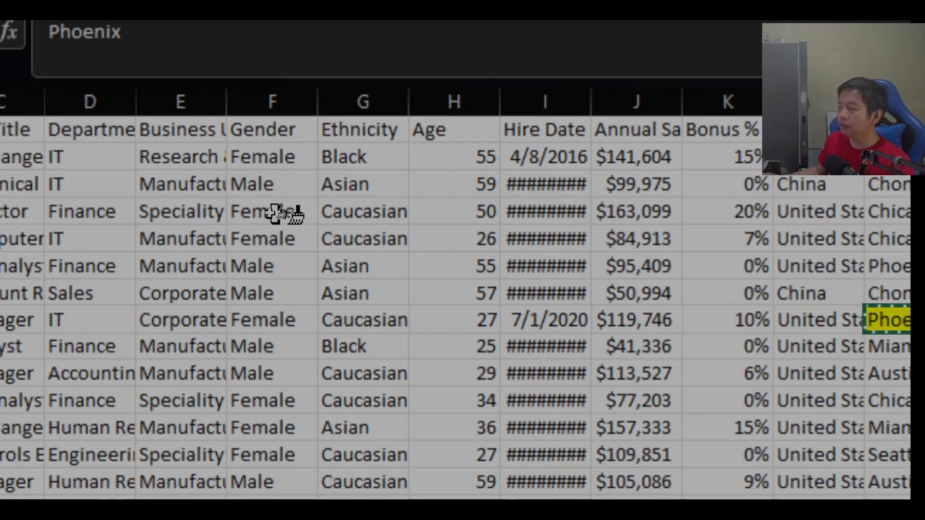
{"action": "left_click", "coordinate": [275, 213]}
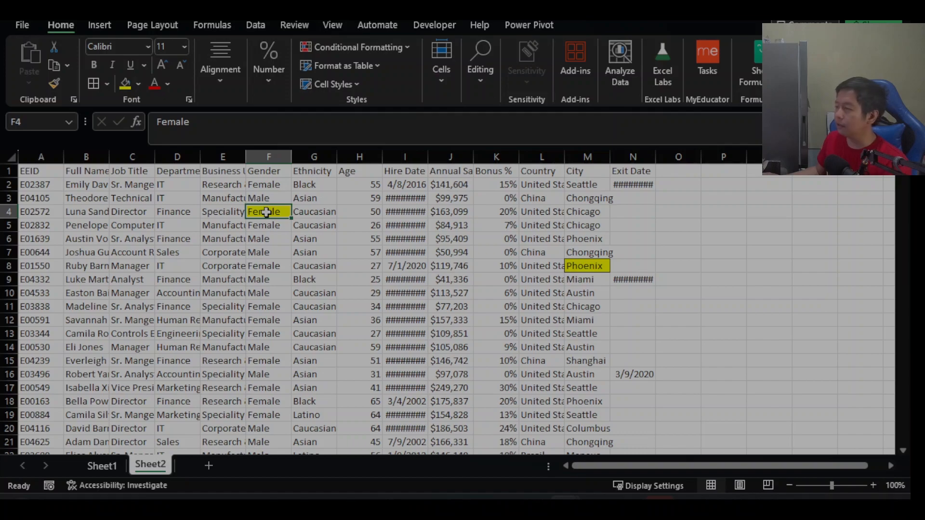
{"action": "left_click", "coordinate": [271, 234]}
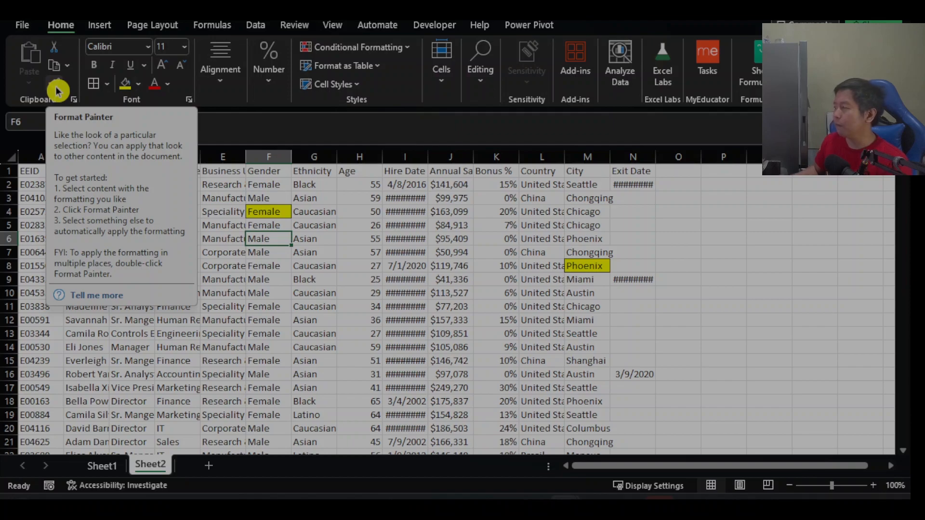
Make the business unit in cell E2 bold and the gender entry in F2 italic
{"action": "left_click", "coordinate": [460, 293]}
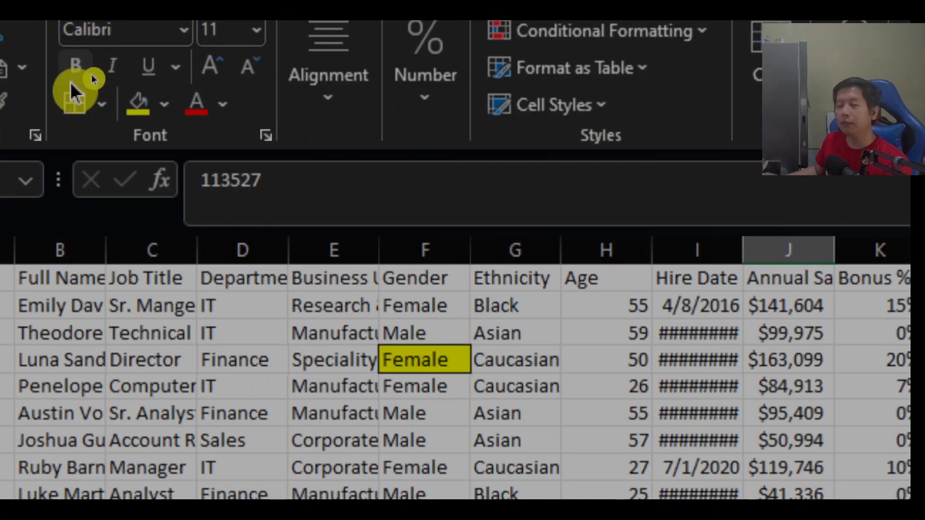
{"action": "left_click", "coordinate": [327, 309]}
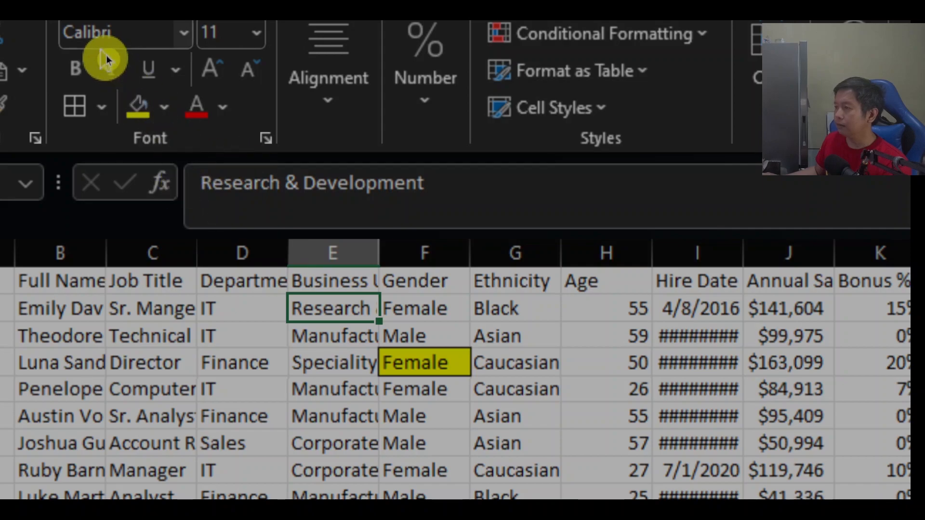
{"action": "left_click", "coordinate": [76, 68]}
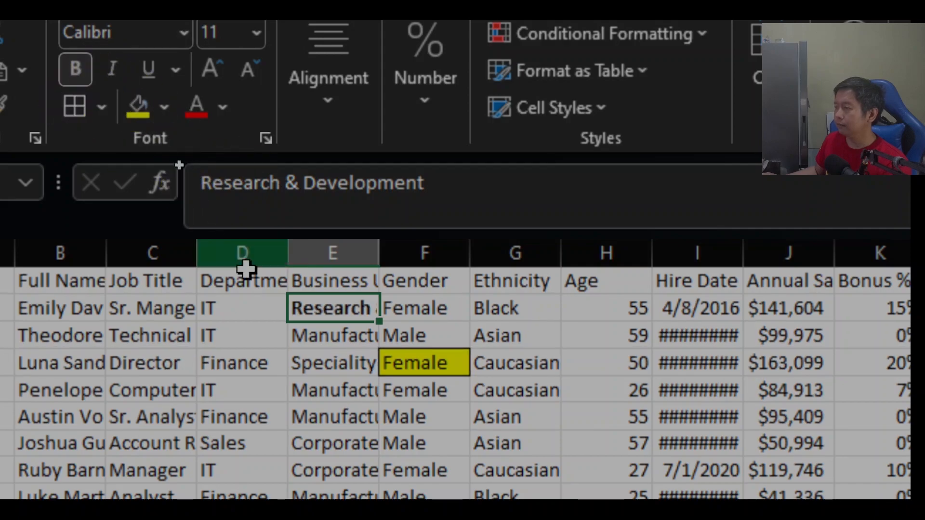
{"action": "left_click", "coordinate": [318, 359]}
{"action": "left_click", "coordinate": [402, 309]}
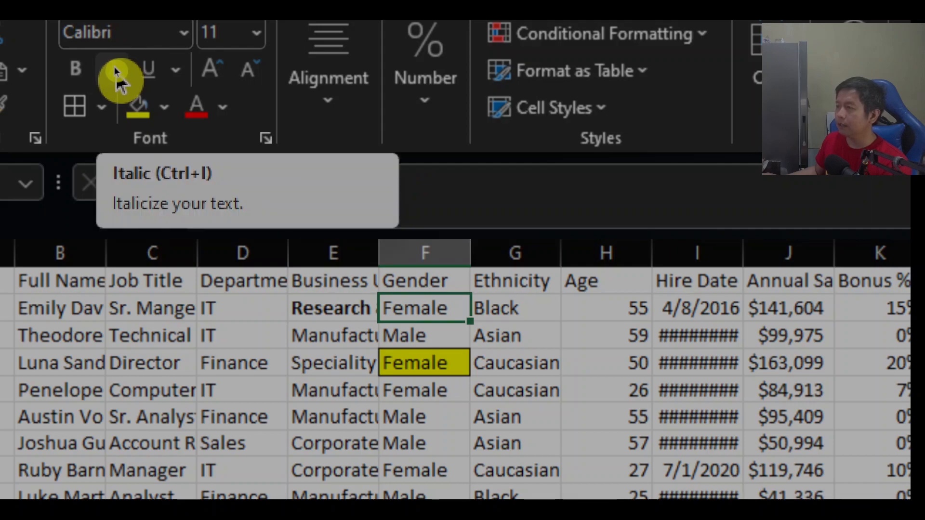
{"action": "left_click", "coordinate": [115, 69]}
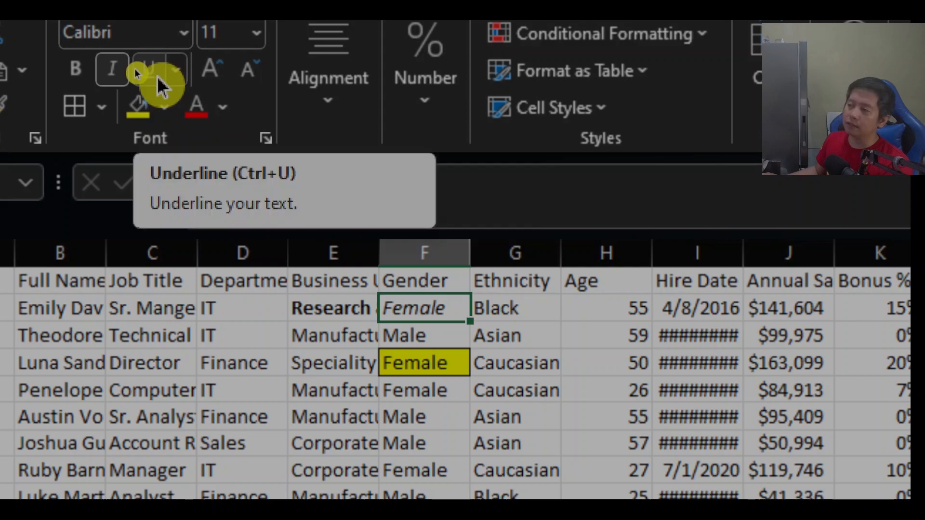
{"action": "left_click", "coordinate": [103, 116]}
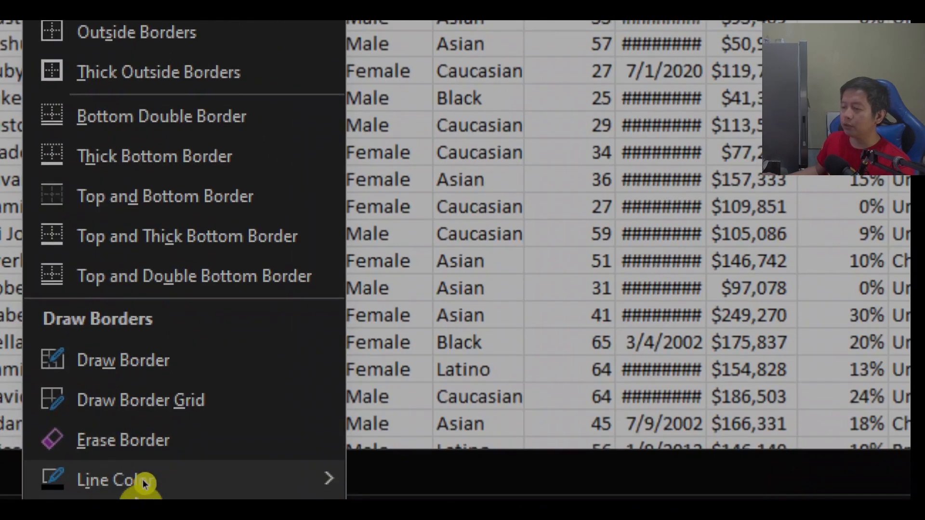
{"action": "mouse_move", "coordinate": [146, 481]}
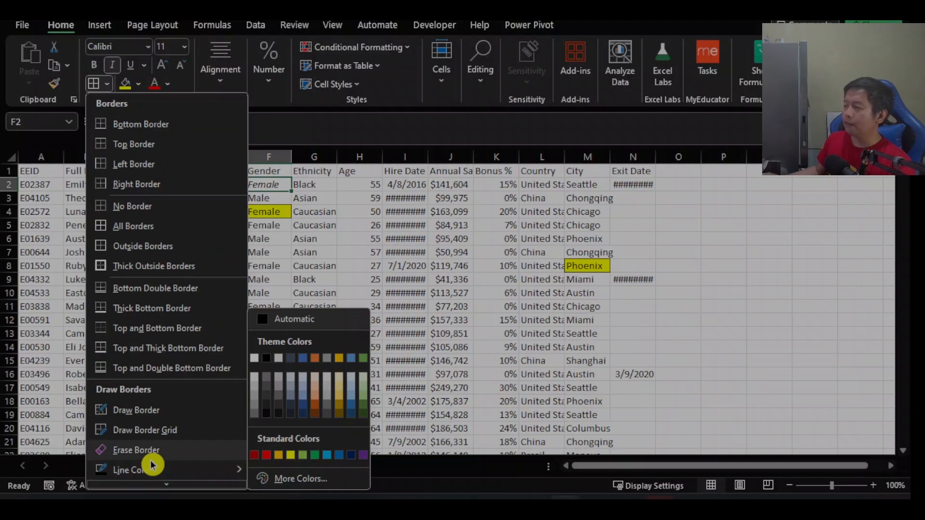
{"action": "left_click", "coordinate": [315, 215]}
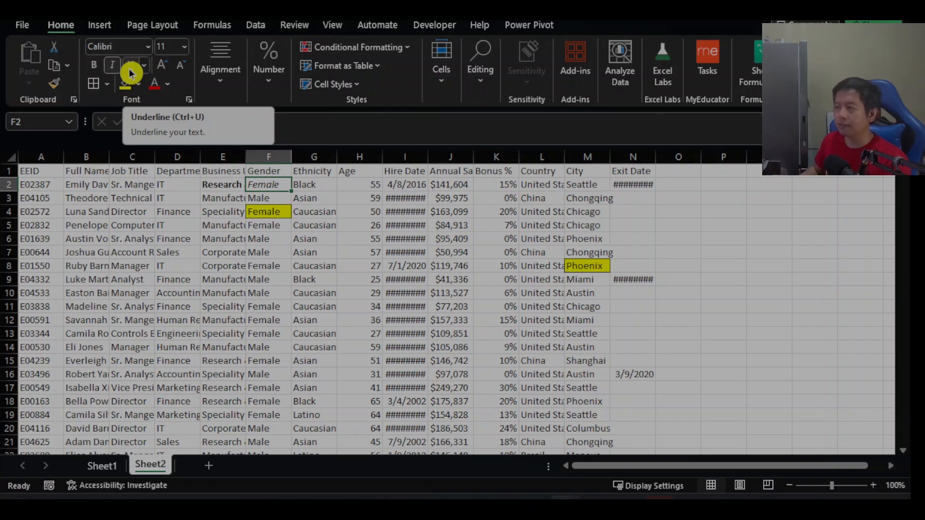
Enlarge the font of cell F2 by several increments, and reduce it to size 10
{"action": "left_click", "coordinate": [163, 65]}
{"action": "left_click", "coordinate": [163, 66]}
{"action": "left_click", "coordinate": [164, 67]}
{"action": "left_click", "coordinate": [164, 66]}
{"action": "left_click", "coordinate": [164, 67]}
{"action": "left_click", "coordinate": [181, 70]}
{"action": "left_click", "coordinate": [181, 70]}
{"action": "left_click", "coordinate": [181, 71]}
{"action": "left_click", "coordinate": [181, 70]}
{"action": "left_click", "coordinate": [181, 71]}
{"action": "left_click", "coordinate": [181, 71]}
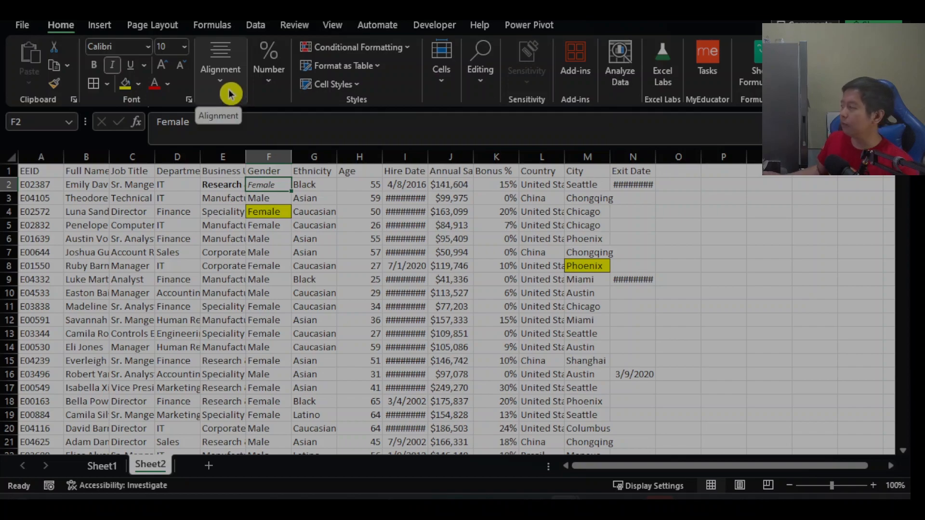
Widen the City column and middle-align cell M8 vertically, trying center before right for its horizontal alignment
{"action": "left_click_drag", "start_coordinate": [610, 162], "coordinate": [720, 162]}
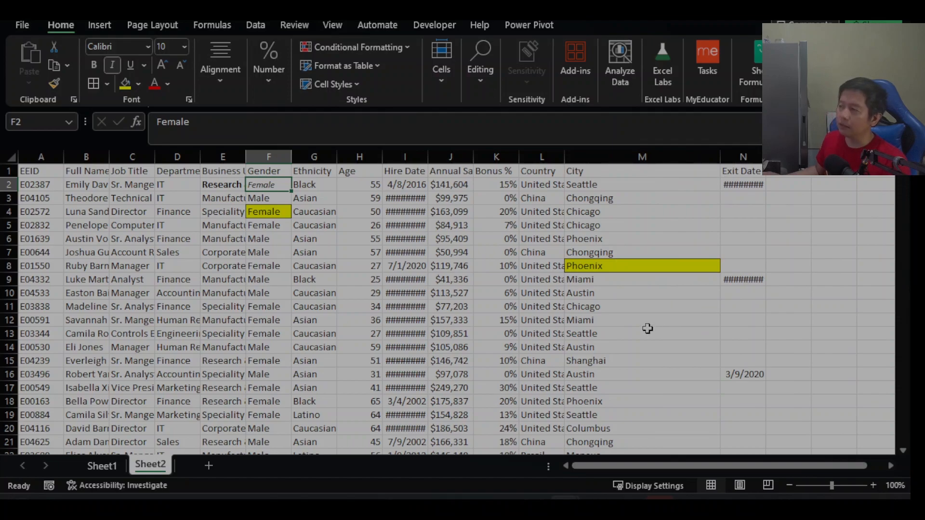
{"action": "left_click", "coordinate": [627, 269]}
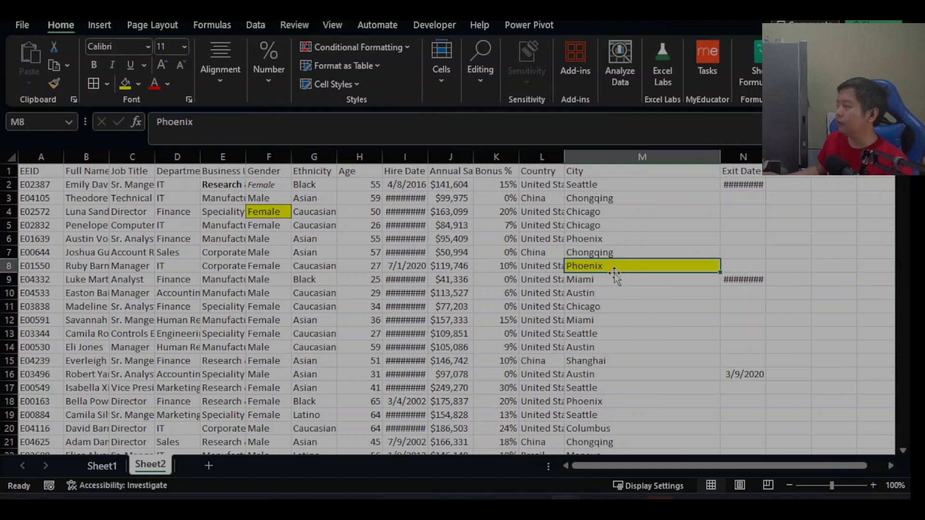
{"action": "left_click", "coordinate": [230, 88]}
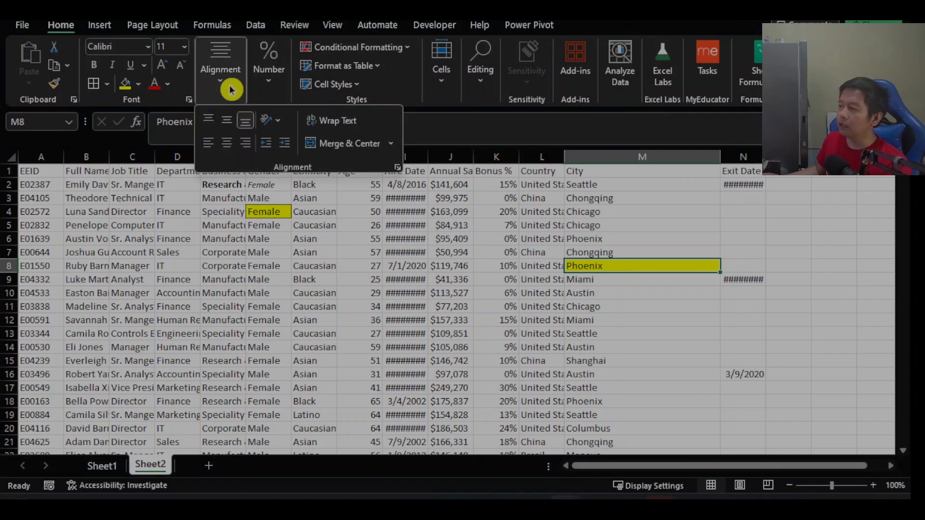
{"action": "left_click", "coordinate": [228, 125]}
{"action": "left_click", "coordinate": [228, 147]}
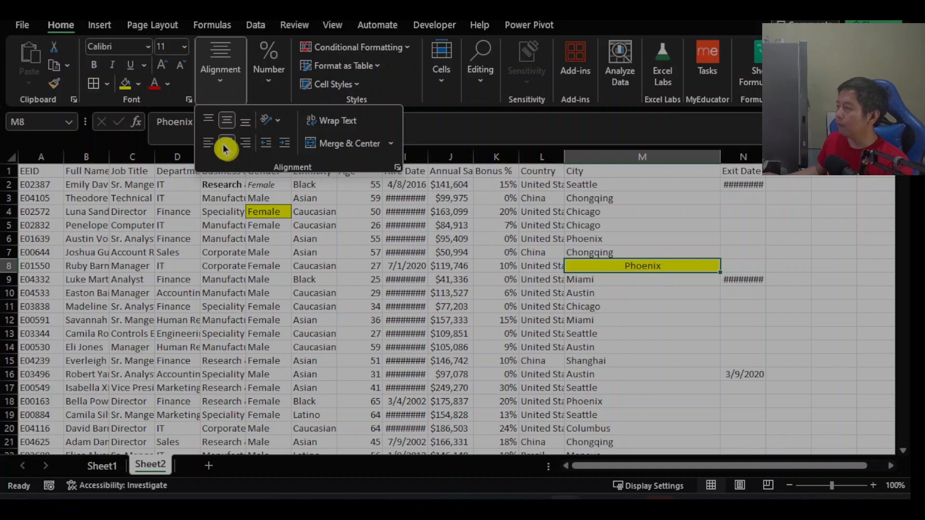
{"action": "left_click", "coordinate": [246, 146]}
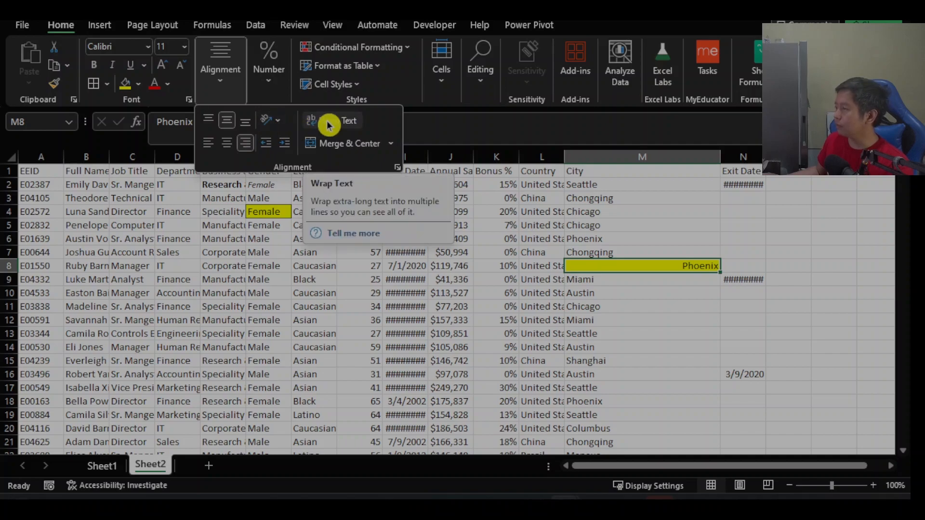
Insert a long run of filler text before Phoenix in cell M8
{"action": "left_click", "coordinate": [676, 267]}
{"action": "double_click", "coordinate": [676, 266]}
{"action": "type", "text": "fsdfssvsfvdsfsfsfsf"}
{"action": "type", "text": "sfsdfsdfdsf fsfsdf"}
{"action": "left_click", "coordinate": [705, 343]}
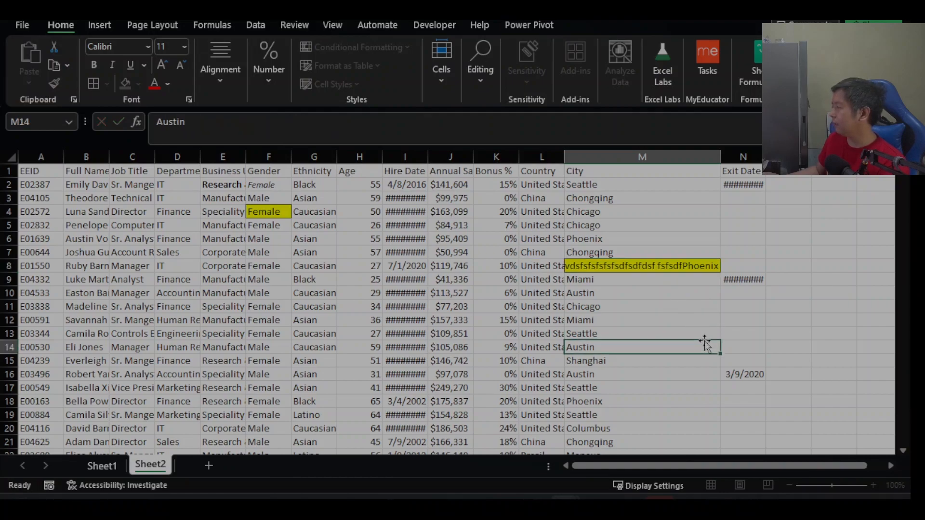
Wrap the long text in cell M8 onto multiple lines
{"action": "left_click", "coordinate": [656, 266]}
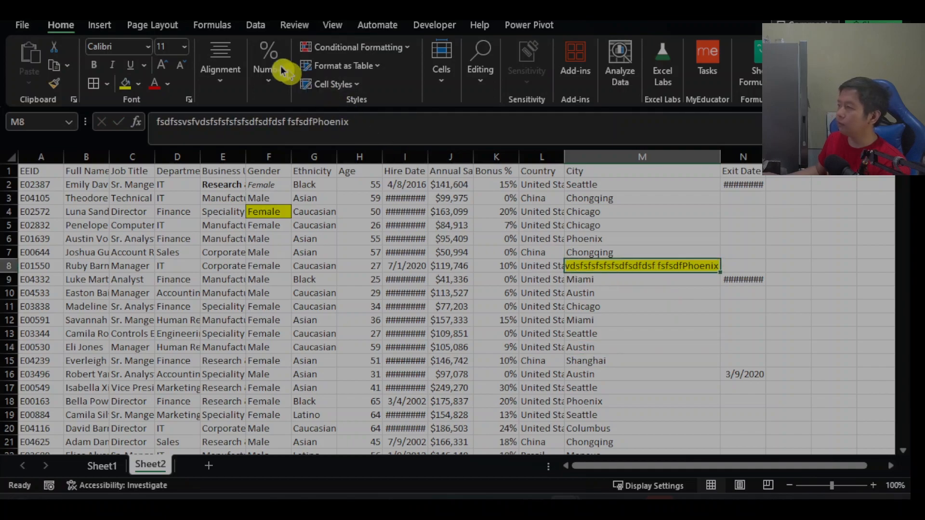
{"action": "left_click", "coordinate": [242, 96]}
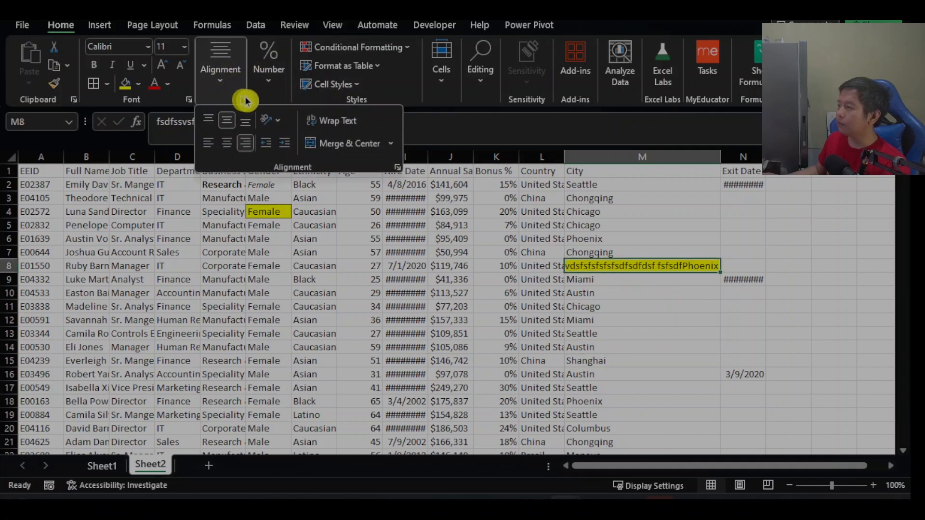
{"action": "left_click", "coordinate": [340, 126]}
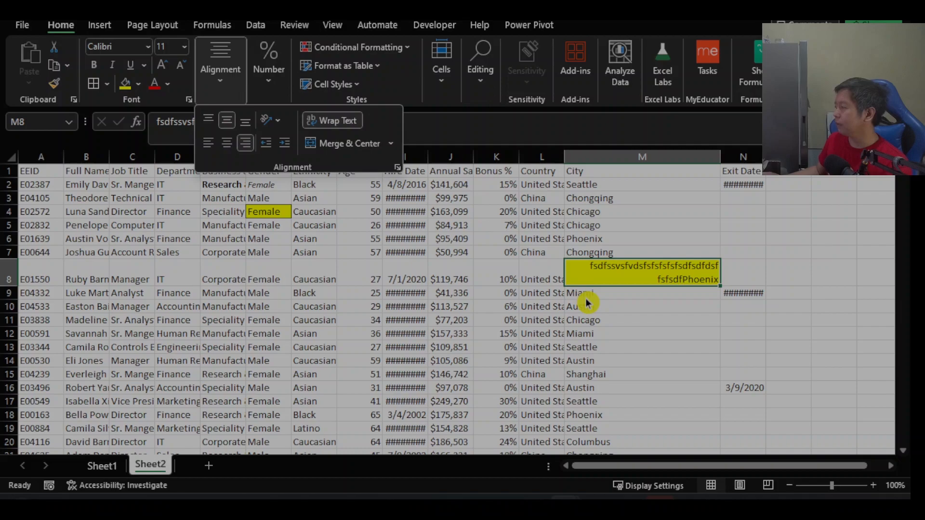
{"action": "left_click", "coordinate": [636, 296]}
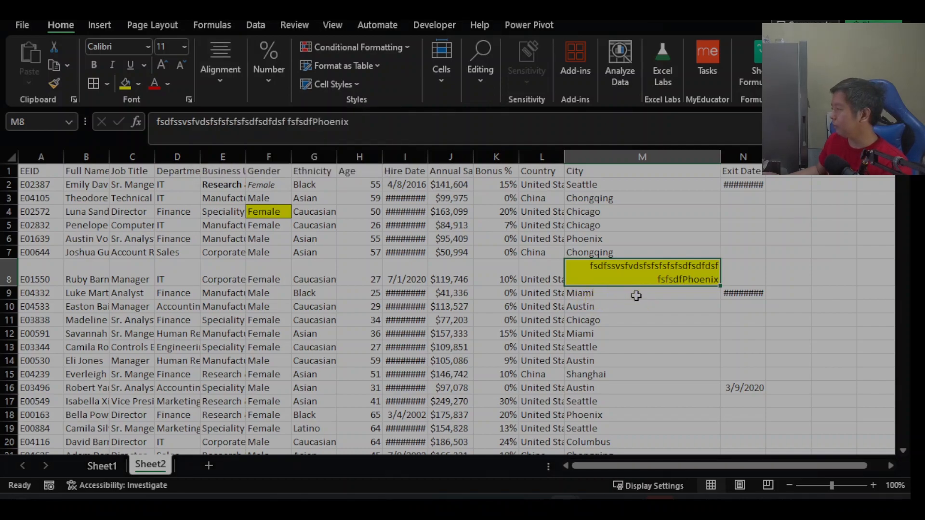
Undo the text wrapping, the filler text and the right alignment of cell M8
{"action": "key", "text": "ctrl+z"}
{"action": "key", "text": "ctrl+z"}
{"action": "key", "text": "ctrl+z"}
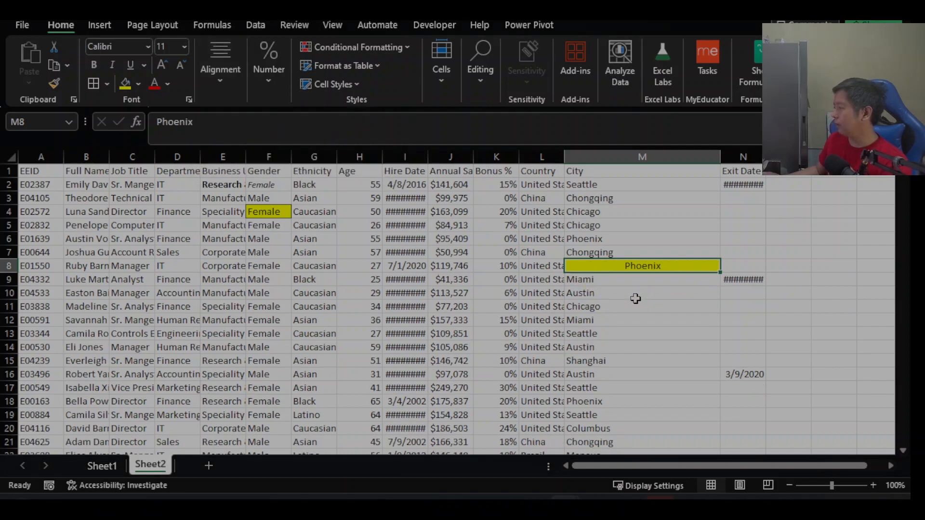
Enter value1 in cell R6 and value 2 in the adjacent cell S6
{"action": "left_click", "coordinate": [241, 92]}
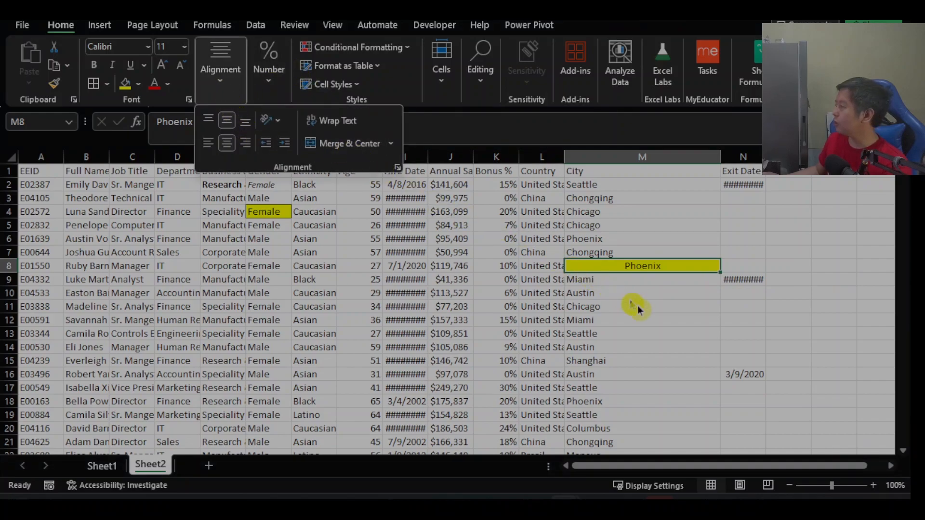
{"action": "left_click", "coordinate": [617, 279]}
{"action": "left_click", "coordinate": [790, 240]}
{"action": "left_click", "coordinate": [829, 237]}
{"action": "key", "text": "Right"}
{"action": "key", "text": "Right"}
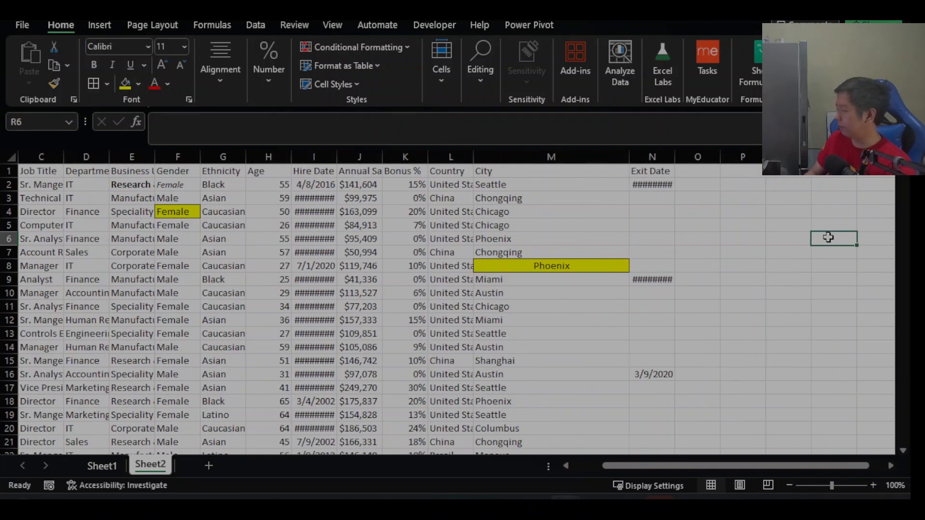
{"action": "type", "text": "value"}
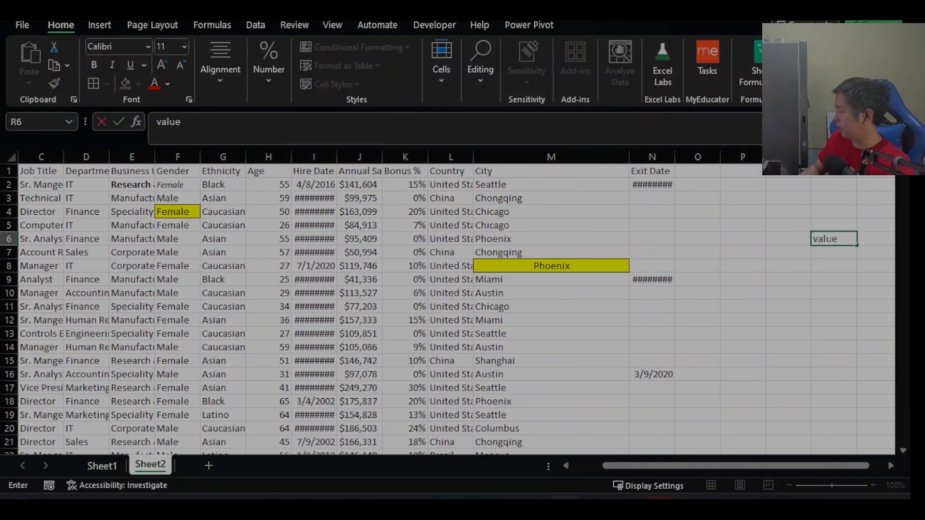
{"action": "type", "text": "1"}
{"action": "key", "text": "Tab"}
{"action": "type", "text": "value 2"}
{"action": "key", "text": "Return"}
Merge and center cells R6 and S6, accepting that only the upper-left value is kept
{"action": "left_click", "coordinate": [794, 241]}
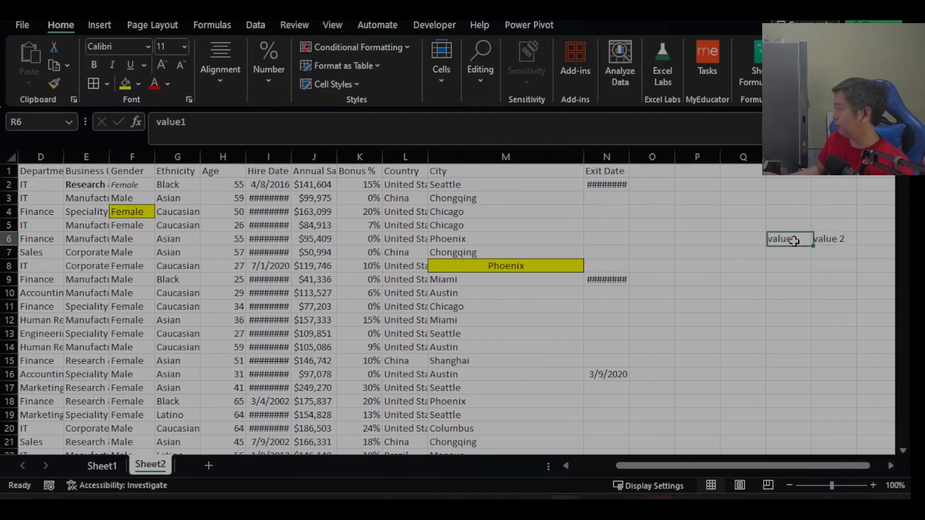
{"action": "left_click_drag", "start_coordinate": [794, 241], "coordinate": [830, 239]}
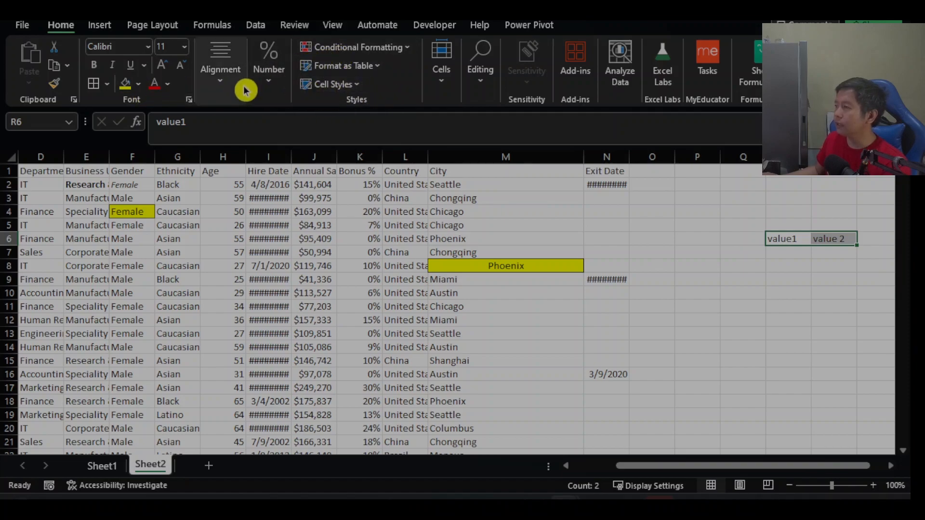
{"action": "left_click", "coordinate": [229, 89]}
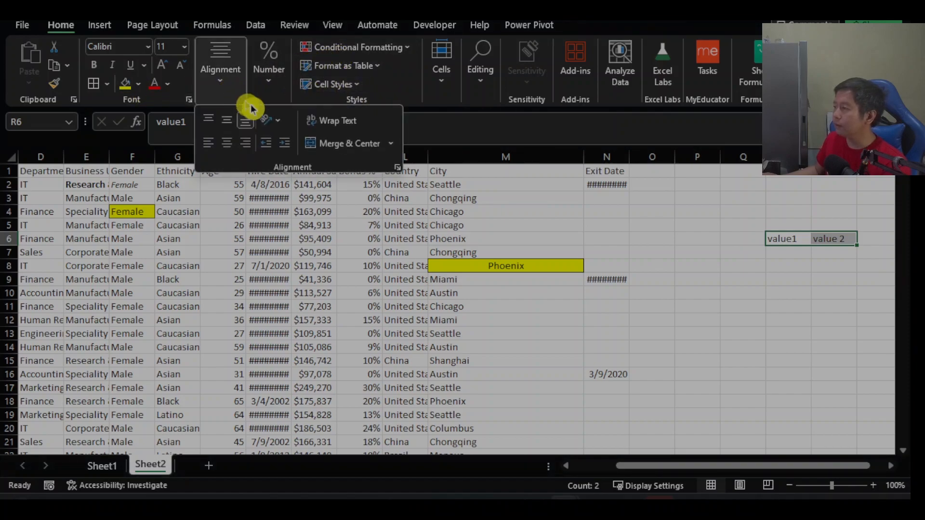
{"action": "left_click", "coordinate": [329, 144]}
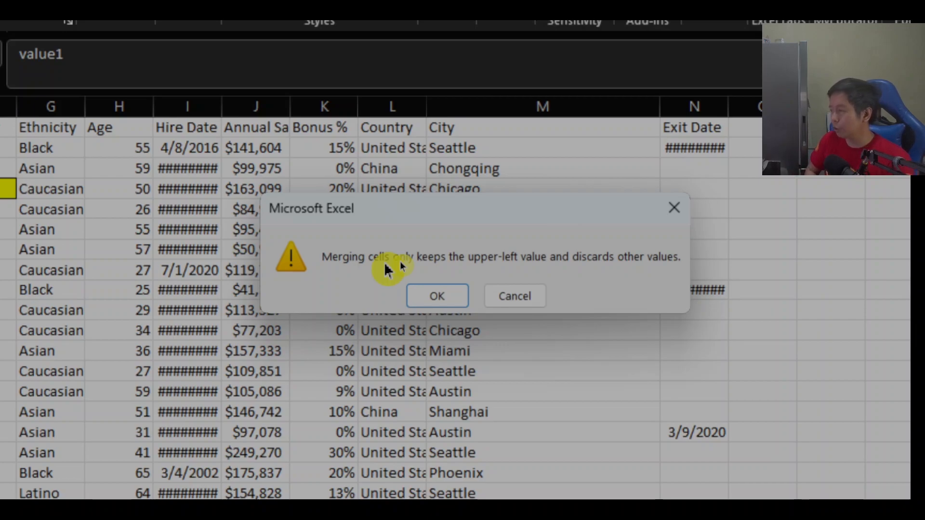
{"action": "left_click", "coordinate": [438, 297]}
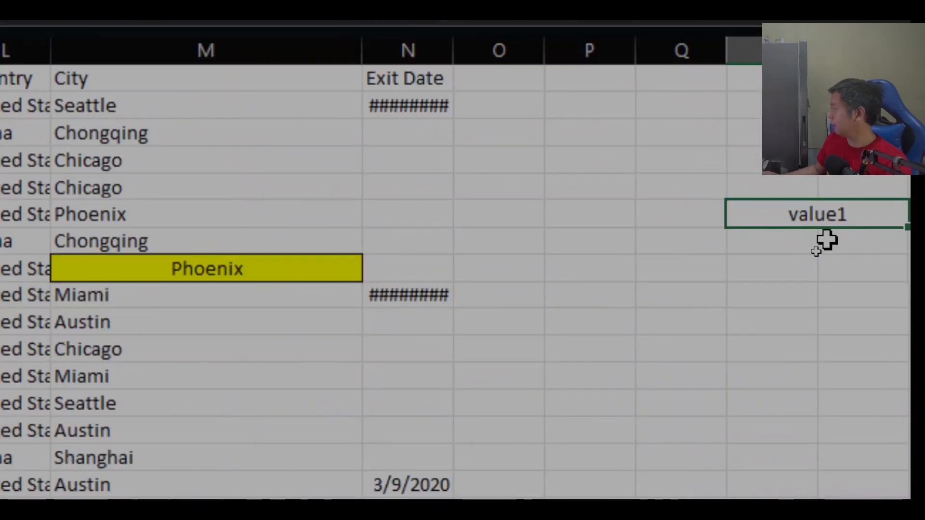
{"action": "left_click", "coordinate": [764, 313]}
Clear the contents of the merged cell R6:S6
{"action": "left_click", "coordinate": [794, 222]}
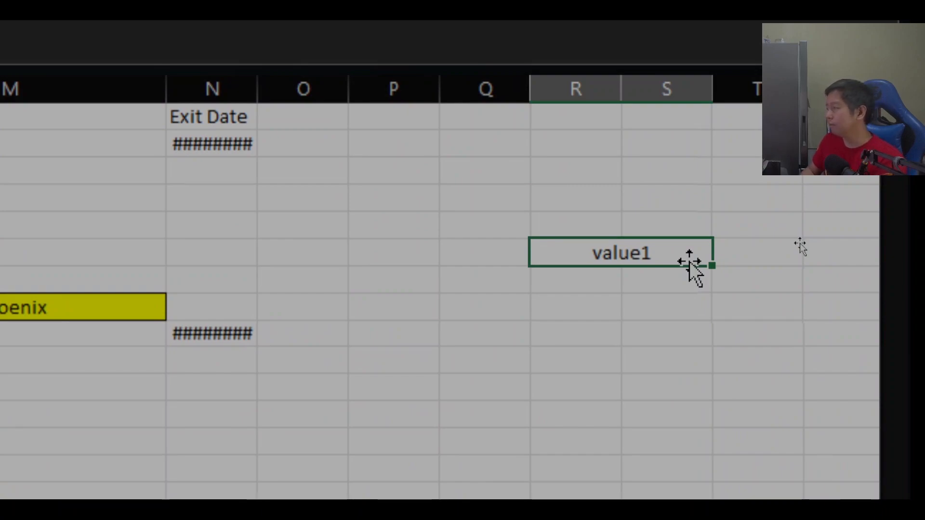
{"action": "key", "text": "Left"}
{"action": "key", "text": "Right"}
{"action": "key", "text": "Delete"}
{"action": "key", "text": "Up"}
{"action": "key", "text": "Up"}
{"action": "key", "text": "Up"}
{"action": "key", "text": "Up"}
{"action": "key", "text": "Up"}
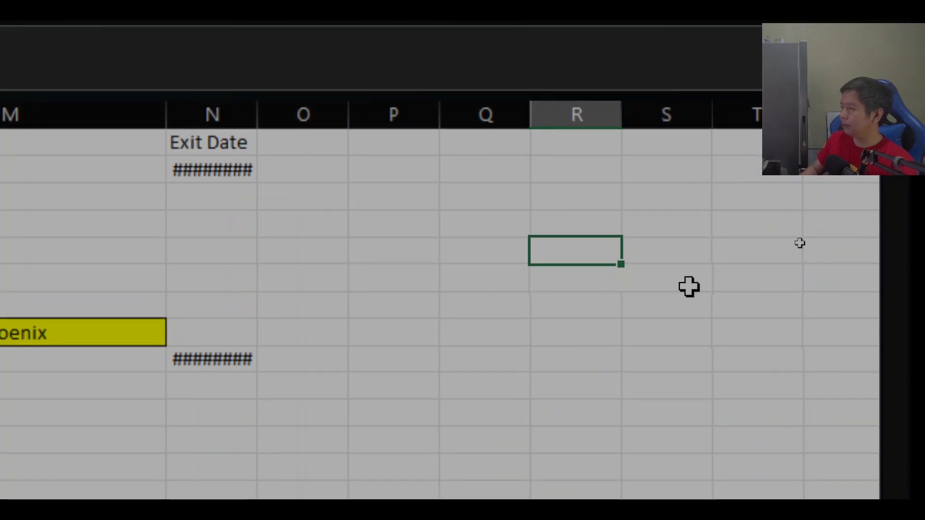
{"action": "key", "text": "Down"}
{"action": "key", "text": "Down"}
{"action": "key", "text": "Down"}
{"action": "key", "text": "Down"}
{"action": "key", "text": "Down"}
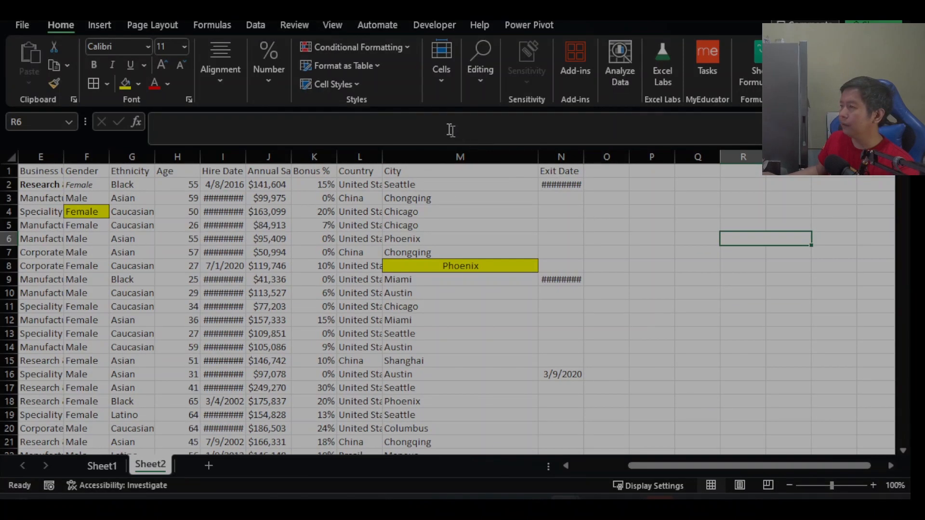
Unmerge the empty merged cell R6 back into two separate cells
{"action": "left_click", "coordinate": [234, 84]}
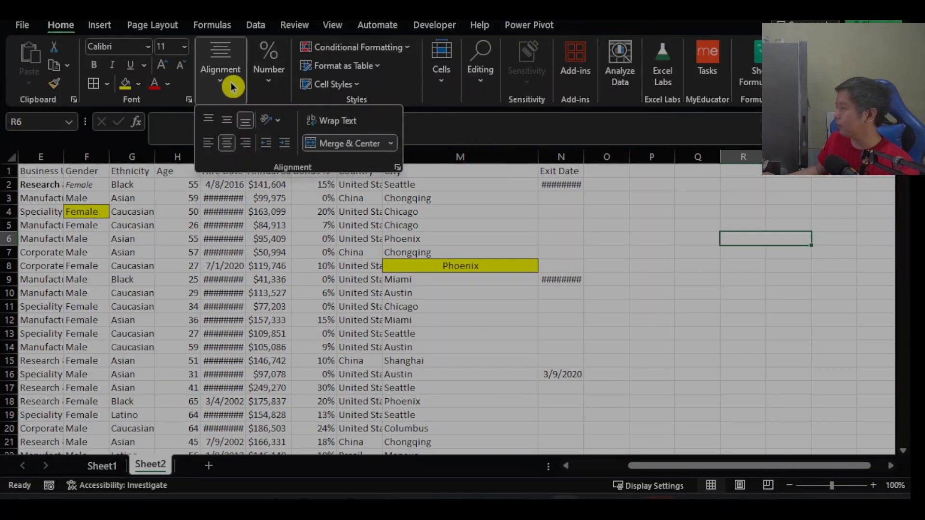
{"action": "left_click", "coordinate": [390, 144]}
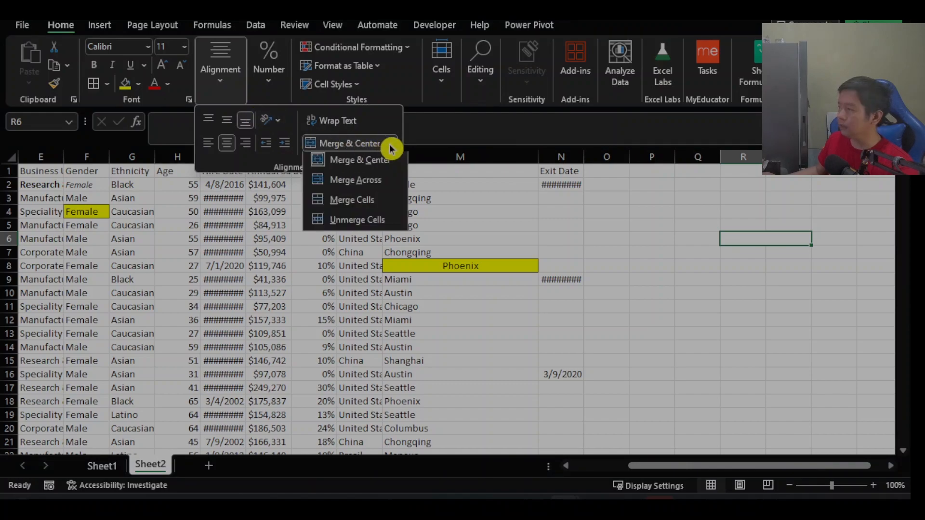
{"action": "left_click", "coordinate": [373, 233]}
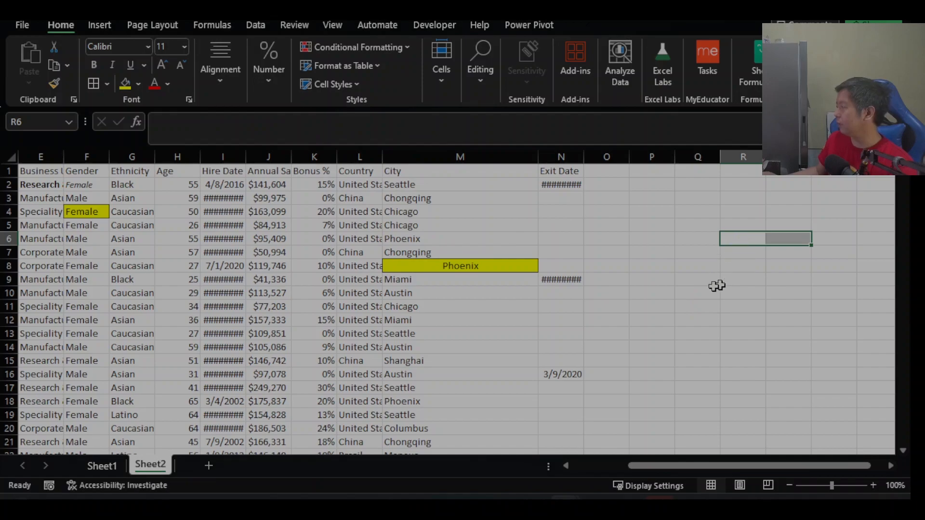
{"action": "left_click", "coordinate": [694, 292]}
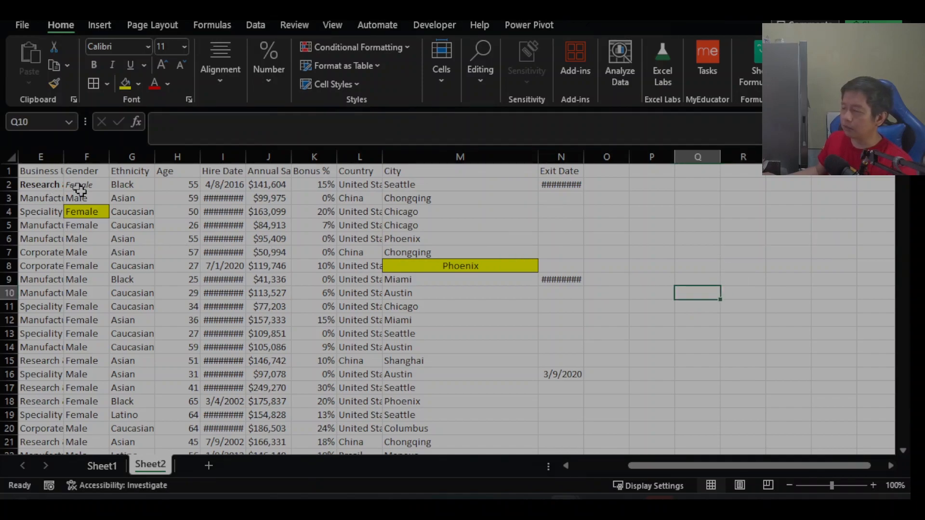
Insert a blank row above the header row of the employee data
{"action": "left_click", "coordinate": [408, 296]}
{"action": "key", "text": "ctrl+Home"}
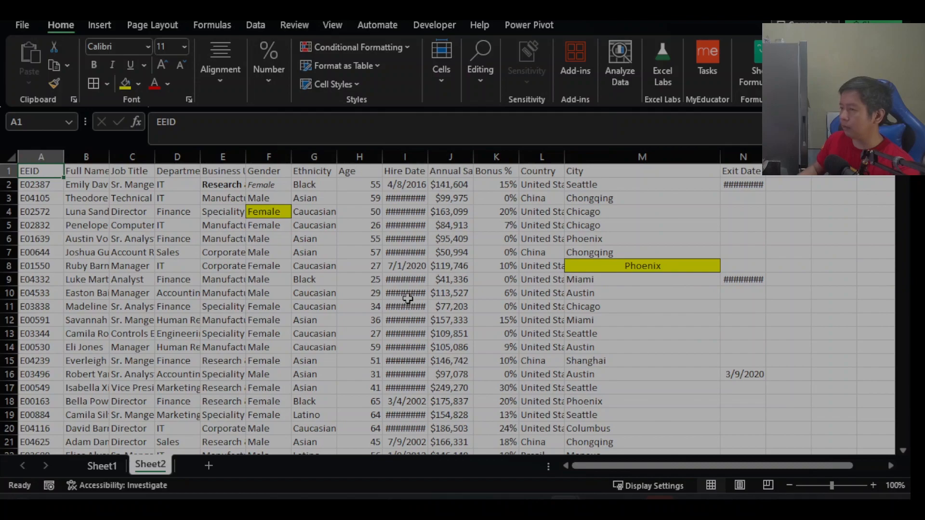
{"action": "left_click", "coordinate": [4, 171]}
{"action": "right_click", "coordinate": [4, 171]}
{"action": "left_click", "coordinate": [66, 318]}
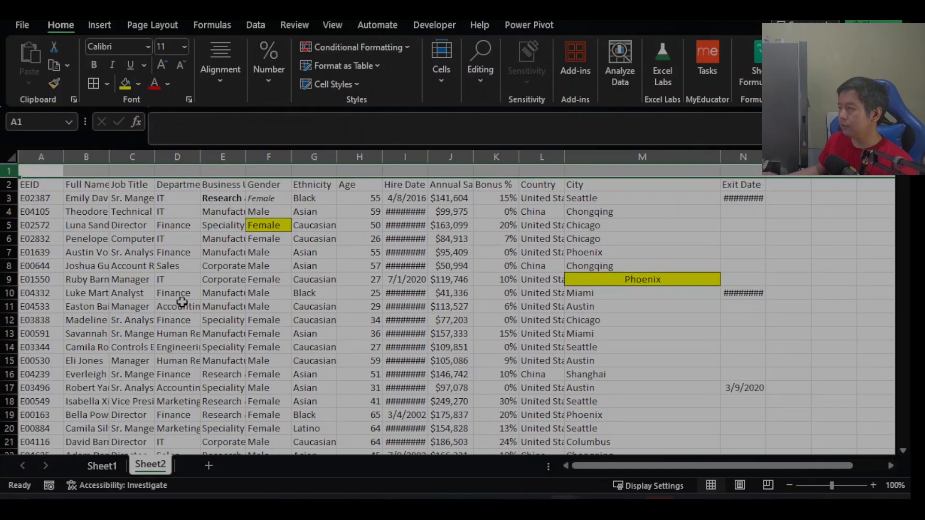
{"action": "left_click", "coordinate": [178, 293]}
Enter the title DATASET in cell A1 of the blank row above the headers
{"action": "left_click", "coordinate": [48, 172]}
{"action": "left_click_drag", "start_coordinate": [70, 172], "coordinate": [726, 166]}
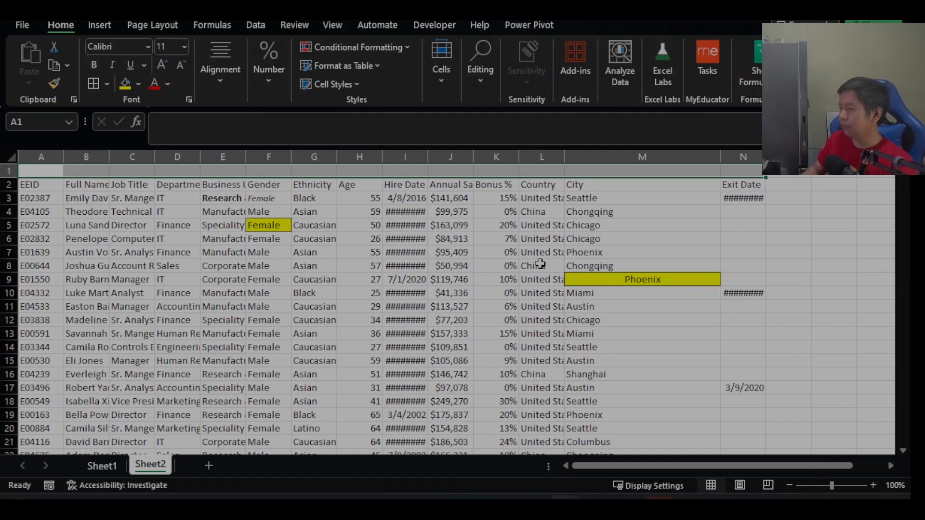
{"action": "key", "text": "Left"}
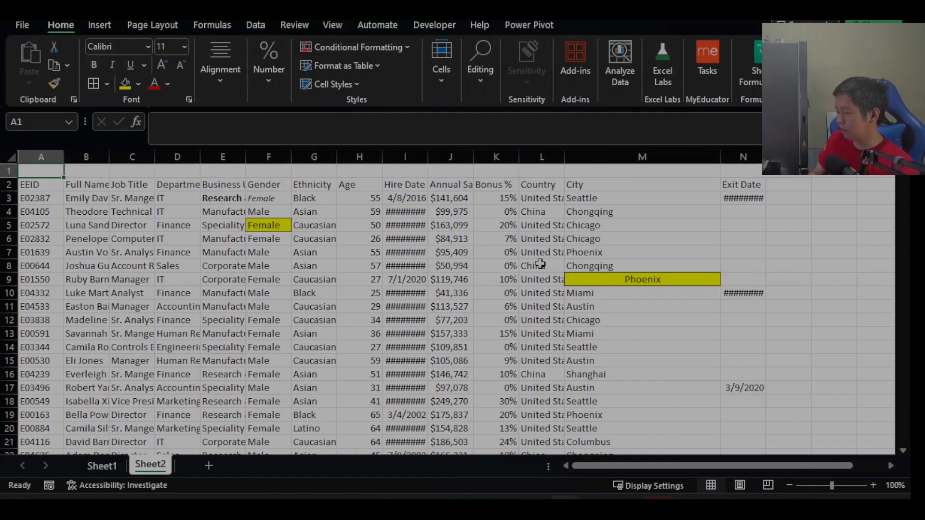
{"action": "type", "text": "Dagtase"}
{"action": "key", "text": "BackSpace"}
{"action": "key", "text": "BackSpace"}
{"action": "key", "text": "BackSpace"}
{"action": "key", "text": "BackSpace"}
{"action": "key", "text": "BackSpace"}
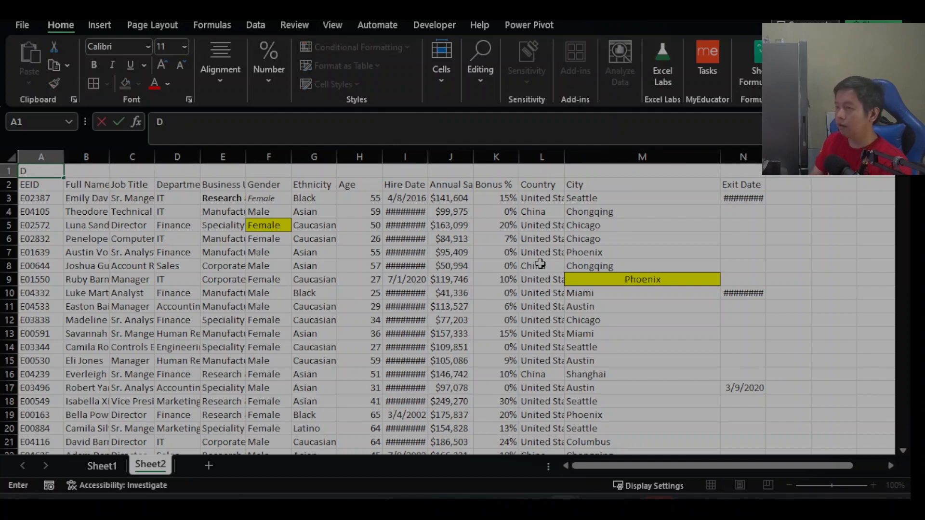
{"action": "type", "text": "R"}
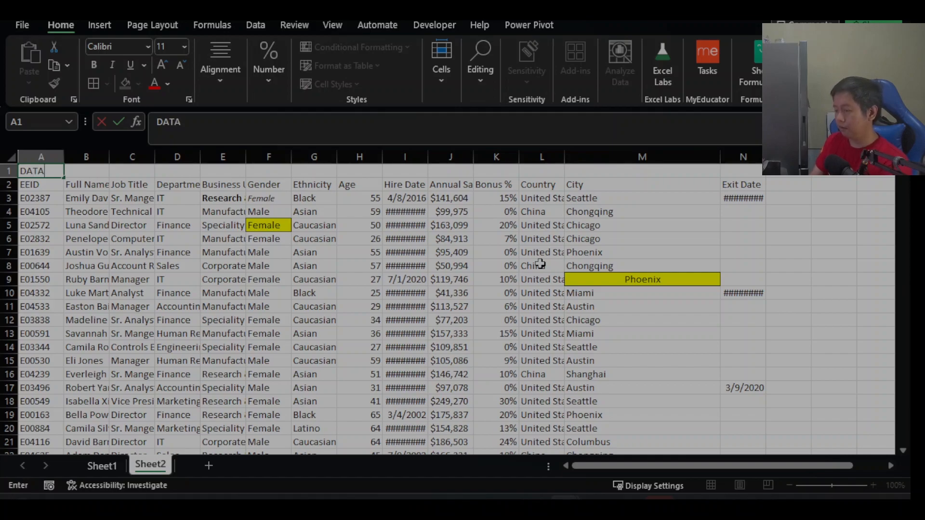
{"action": "key", "text": "Return"}
{"action": "key", "text": "Up"}
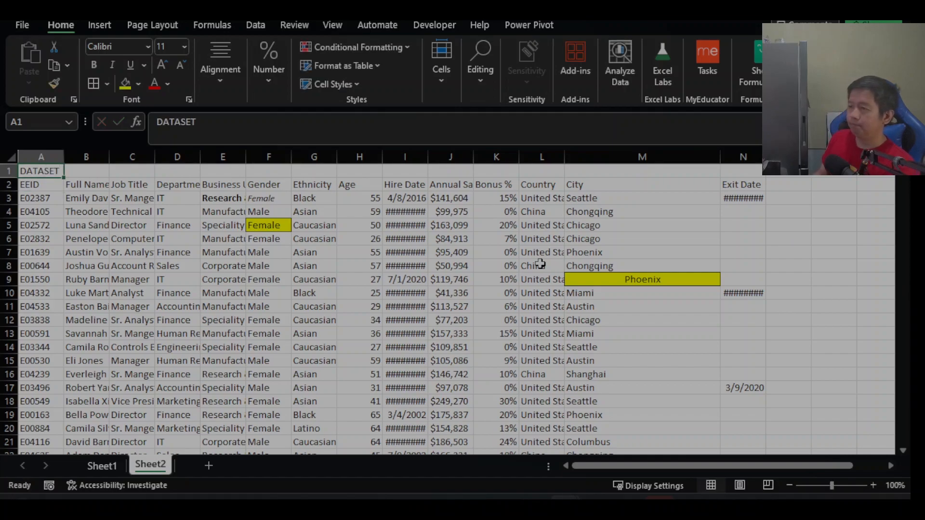
Copy the DATASET title from A1 to G1 and clear the original in A1
{"action": "key", "text": "ctrl+c"}
{"action": "key", "text": "Right"}
{"action": "key", "text": "Right"}
{"action": "key", "text": "Right"}
{"action": "key", "text": "Right"}
{"action": "key", "text": "Right"}
{"action": "key", "text": "Right"}
{"action": "key", "text": "ctrl+v"}
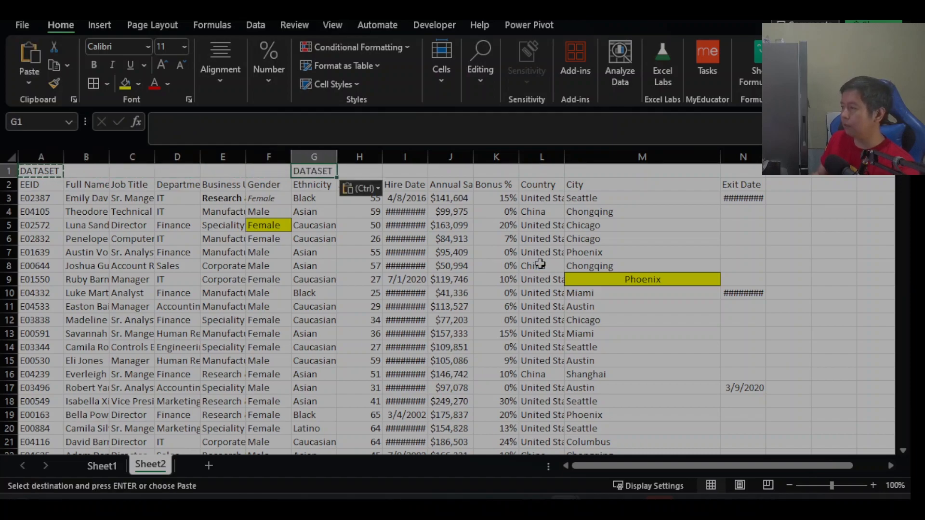
{"action": "key", "text": "ctrl+Home"}
{"action": "key", "text": "Delete"}
Apply all borders to the title row range A1:N1
{"action": "key", "text": "shift+Right"}
{"action": "key", "text": "shift+Right"}
{"action": "key", "text": "shift+Right"}
{"action": "key", "text": "shift+Right"}
{"action": "key", "text": "shift+Right"}
{"action": "key", "text": "shift+Right"}
{"action": "key", "text": "shift+Right"}
{"action": "key", "text": "shift+Right"}
{"action": "key", "text": "shift+Right"}
{"action": "key", "text": "shift+Right"}
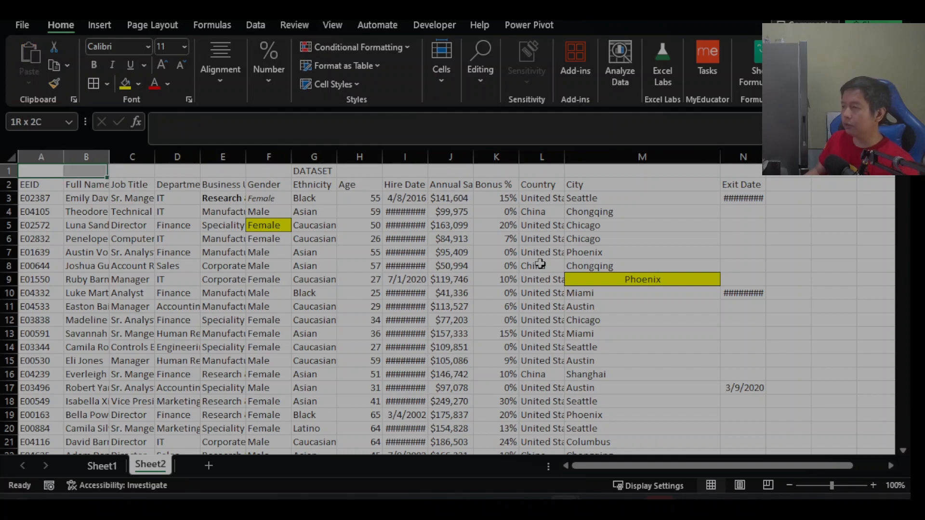
{"action": "key", "text": "shift+Right"}
{"action": "key", "text": "shift+Right"}
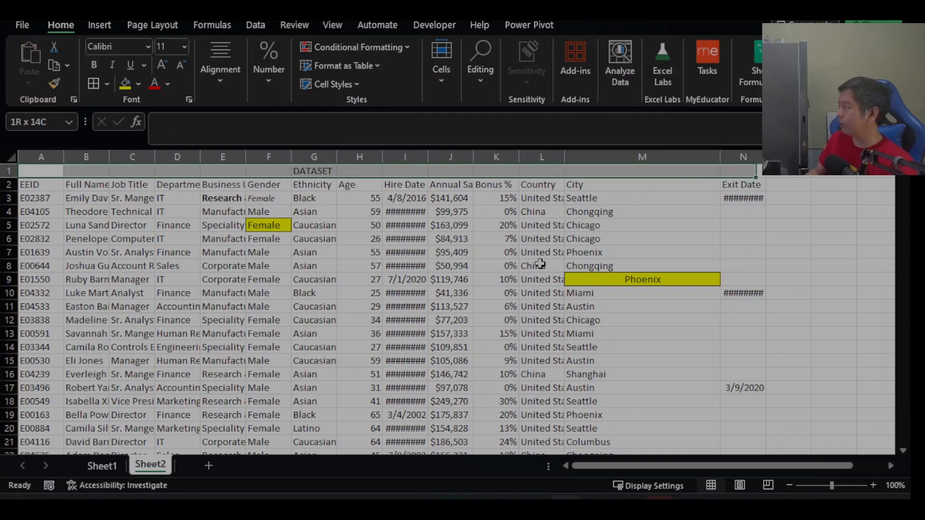
{"action": "key", "text": "shift+Right"}
{"action": "key", "text": "alt+h"}
{"action": "key", "text": "b"}
{"action": "key", "text": "a"}
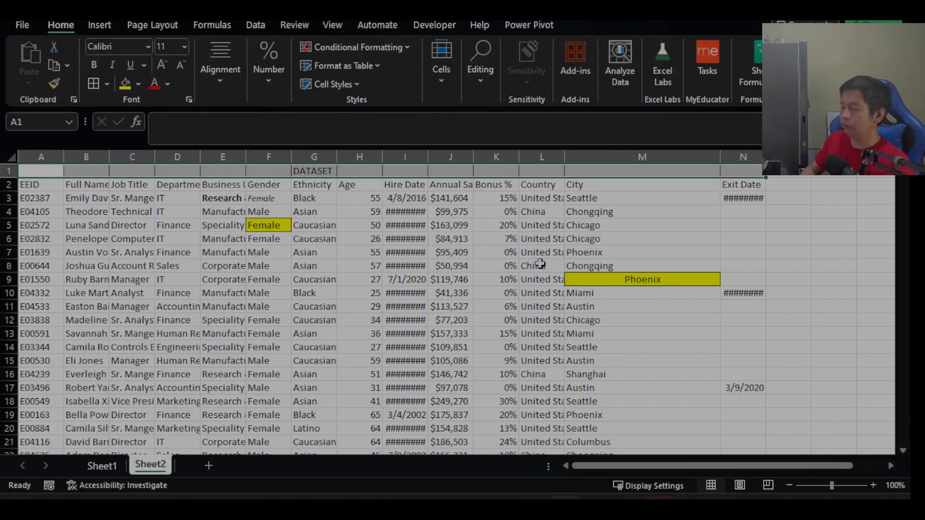
Step through the title row cells from A1 to N1 to examine whether they are still separate
{"action": "key", "text": "Right"}
{"action": "key", "text": "Right"}
{"action": "key", "text": "Right"}
{"action": "key", "text": "Right"}
{"action": "key", "text": "Right"}
{"action": "key", "text": "Right"}
{"action": "key", "text": "Right"}
{"action": "key", "text": "Right"}
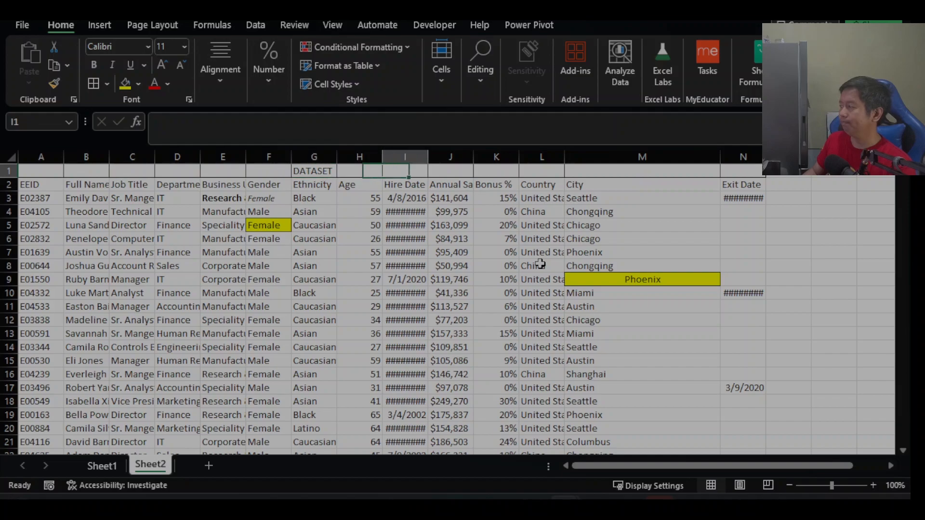
{"action": "key", "text": "Right"}
{"action": "key", "text": "Right"}
{"action": "key", "text": "Right"}
{"action": "key", "text": "Right"}
{"action": "key", "text": "Right"}
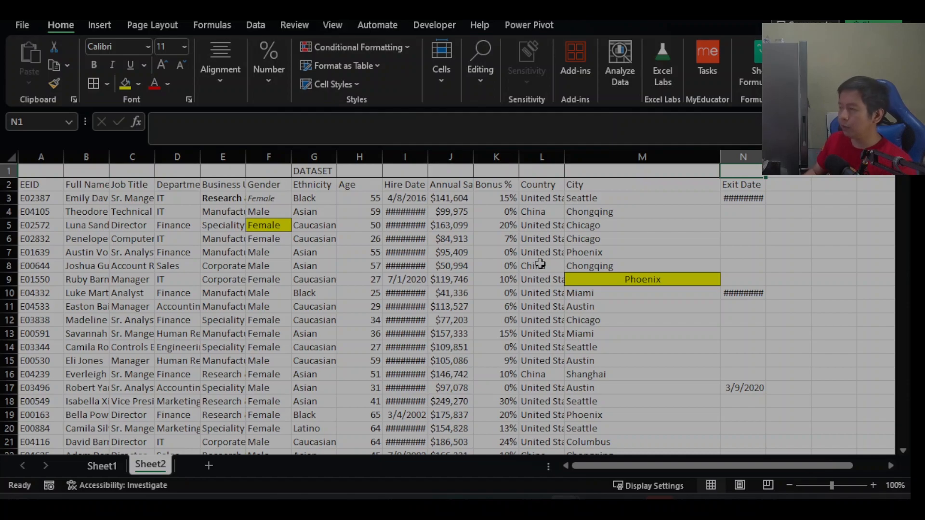
Undo the borders applied to the title row range A1:N1
{"action": "key", "text": "Left"}
{"action": "key", "text": "Left"}
{"action": "key", "text": "Left"}
{"action": "key", "text": "Left"}
{"action": "key", "text": "Left"}
{"action": "key", "text": "Left"}
{"action": "key", "text": "ctrl+z"}
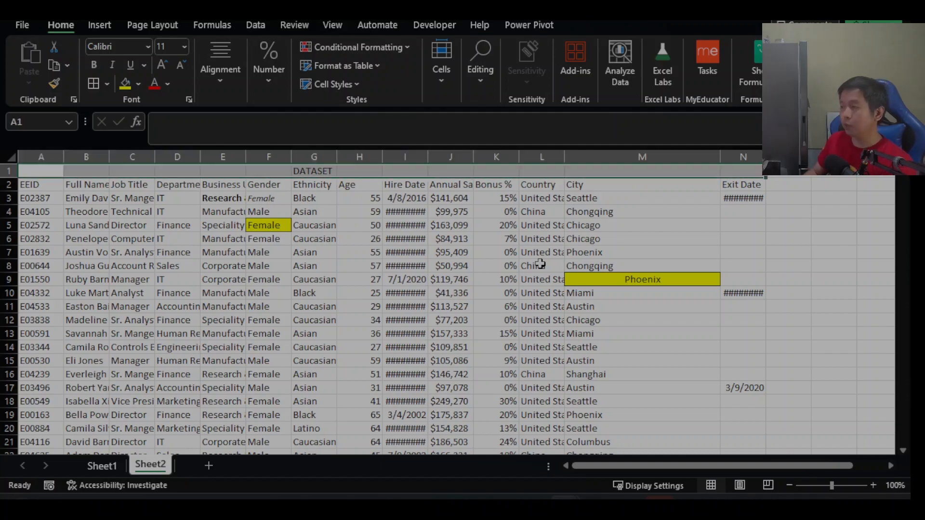
Clear the DATASET title from cell G1 and return to cell A1
{"action": "key", "text": "ctrl+z"}
{"action": "key", "text": "ctrl+c"}
{"action": "key", "text": "Delete"}
{"action": "key", "text": "Right"}
{"action": "key", "text": "Right"}
{"action": "key", "text": "Right"}
{"action": "key", "text": "Right"}
{"action": "key", "text": "Right"}
{"action": "key", "text": "Right"}
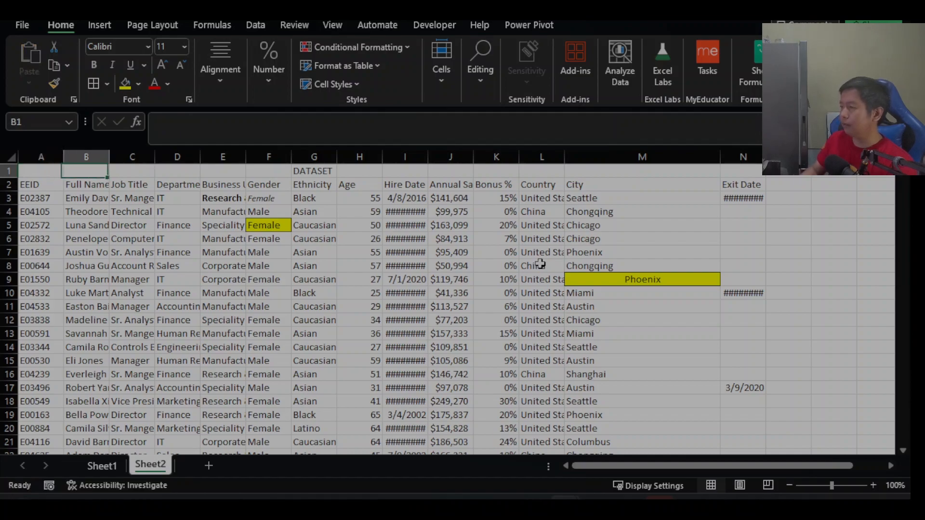
{"action": "key", "text": "Delete"}
{"action": "key", "text": "Left"}
{"action": "key", "text": "Left"}
{"action": "key", "text": "Left"}
{"action": "key", "text": "Left"}
{"action": "key", "text": "Left"}
{"action": "key", "text": "Left"}
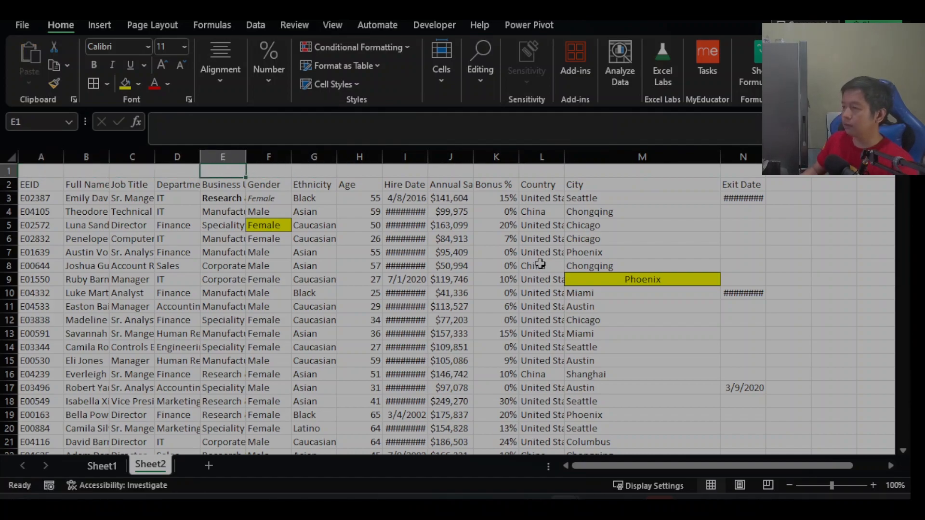
Merge and center the title row cells A1:N1
{"action": "key", "text": "shift+Right"}
{"action": "key", "text": "shift+Right"}
{"action": "key", "text": "shift+Right"}
{"action": "key", "text": "shift+Right"}
{"action": "key", "text": "shift+Right"}
{"action": "key", "text": "shift+Right"}
{"action": "key", "text": "shift+Right"}
{"action": "key", "text": "shift+Right"}
{"action": "key", "text": "shift+Right"}
{"action": "key", "text": "shift+Right"}
{"action": "key", "text": "shift+Right"}
{"action": "key", "text": "shift+Right"}
{"action": "key", "text": "shift+Right"}
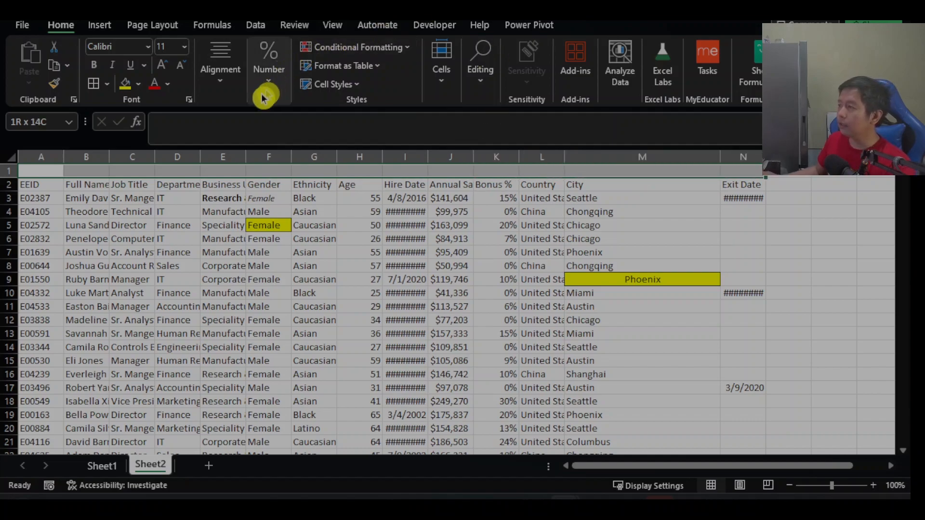
{"action": "left_click", "coordinate": [220, 91]}
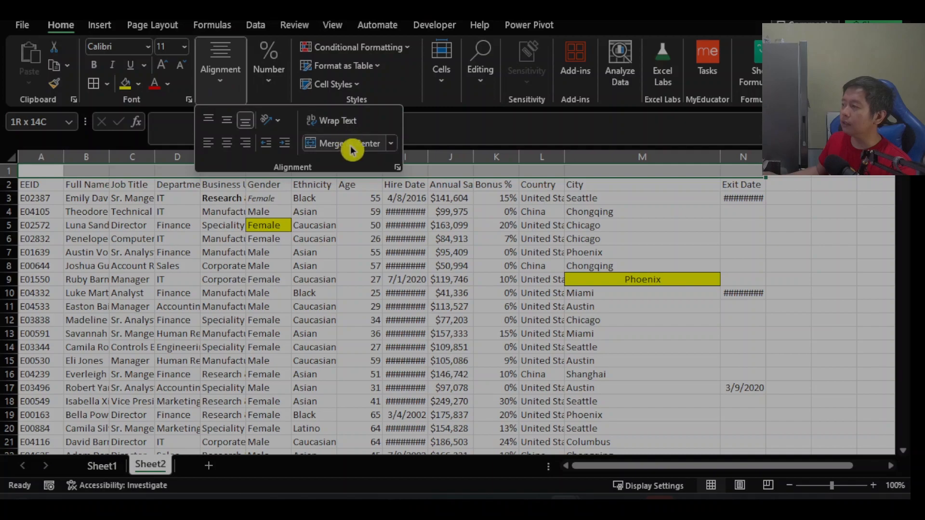
{"action": "left_click", "coordinate": [359, 149]}
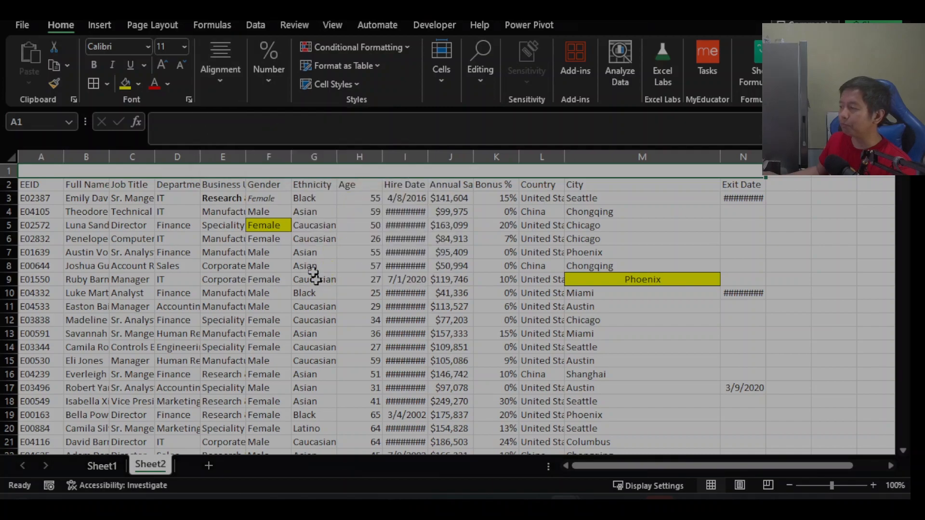
Enter DATASET TITLE as the text of the merged title cell in row 1
{"action": "double_click", "coordinate": [307, 169]}
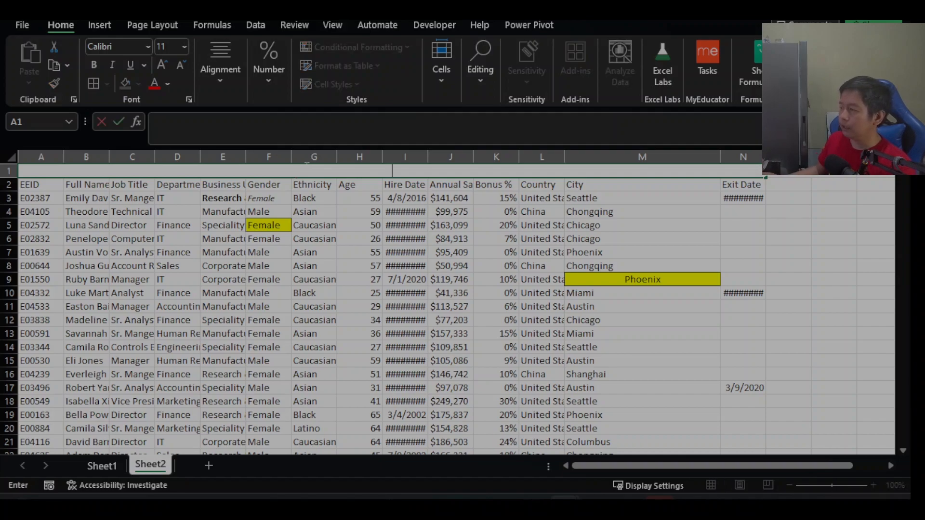
{"action": "type", "text": "DA"}
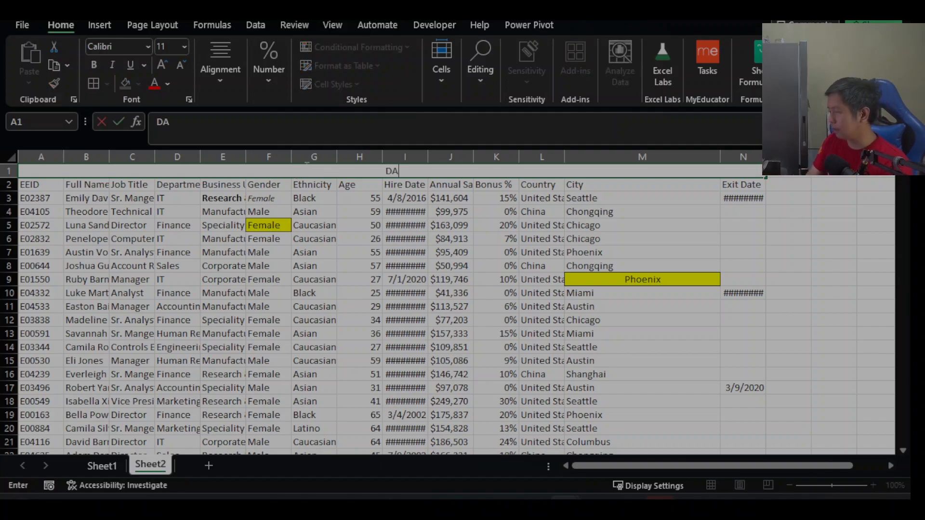
{"action": "type", "text": "TASET TITLE"}
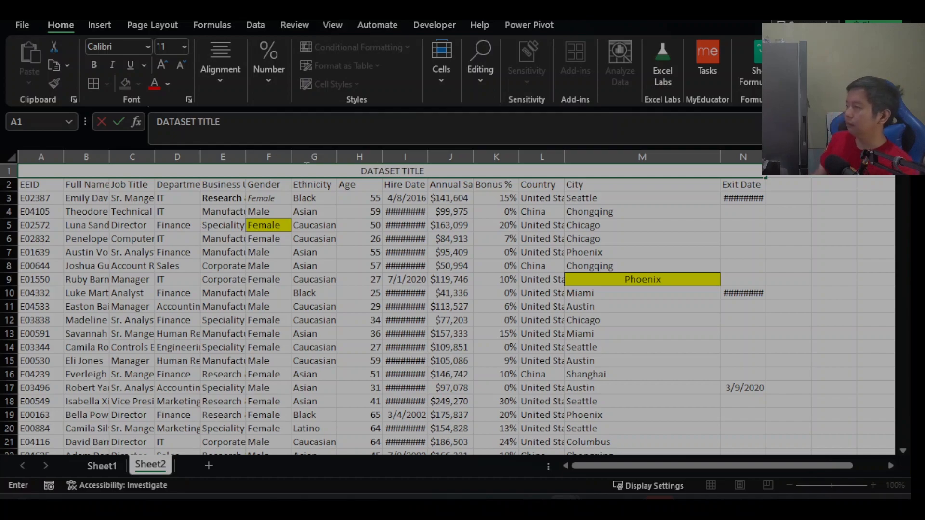
{"action": "key", "text": "Return"}
{"action": "left_click", "coordinate": [305, 167]}
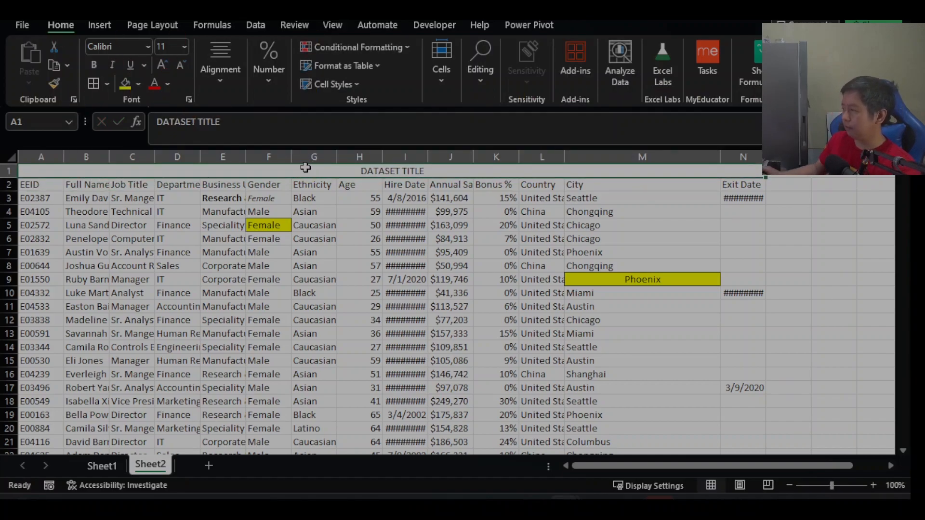
{"action": "left_click", "coordinate": [296, 250]}
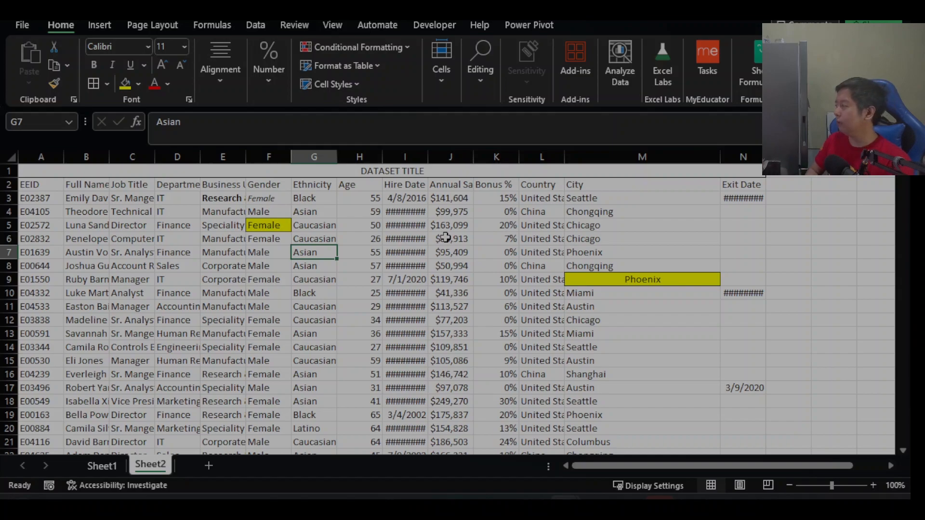
Apply all borders to the employee data range A2:N1002 and return to cell A1
{"action": "left_click", "coordinate": [51, 187]}
{"action": "key", "text": "ctrl+shift+End"}
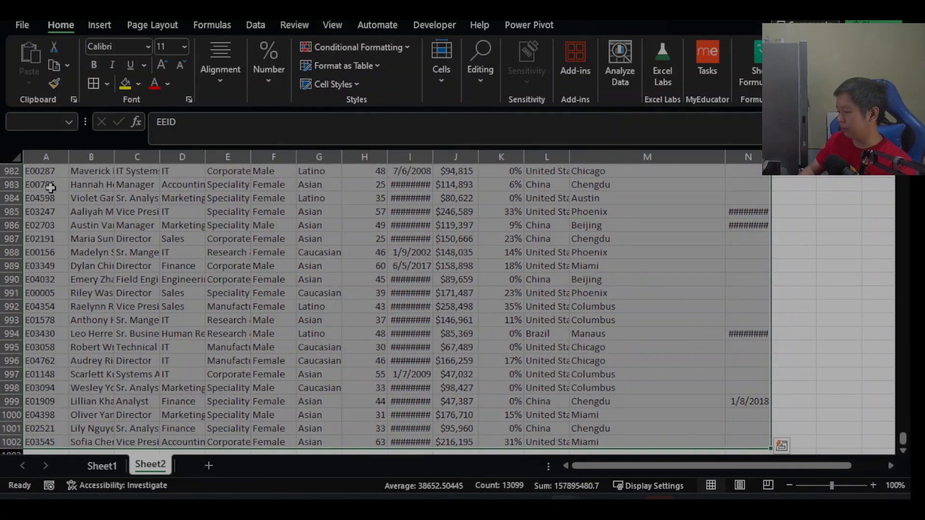
{"action": "key", "text": "ctrl+Home"}
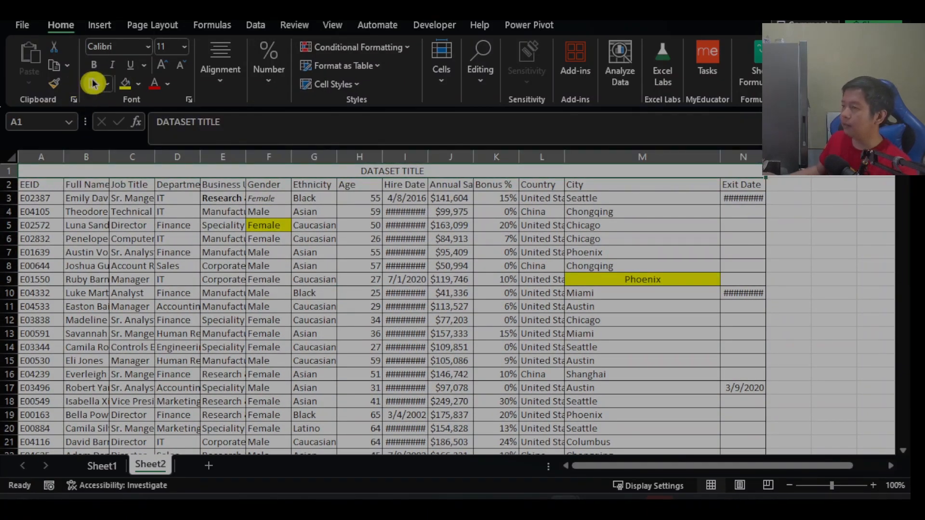
Fill the merged DATASET TITLE cell with a dark blue theme color
{"action": "left_click", "coordinate": [138, 84]}
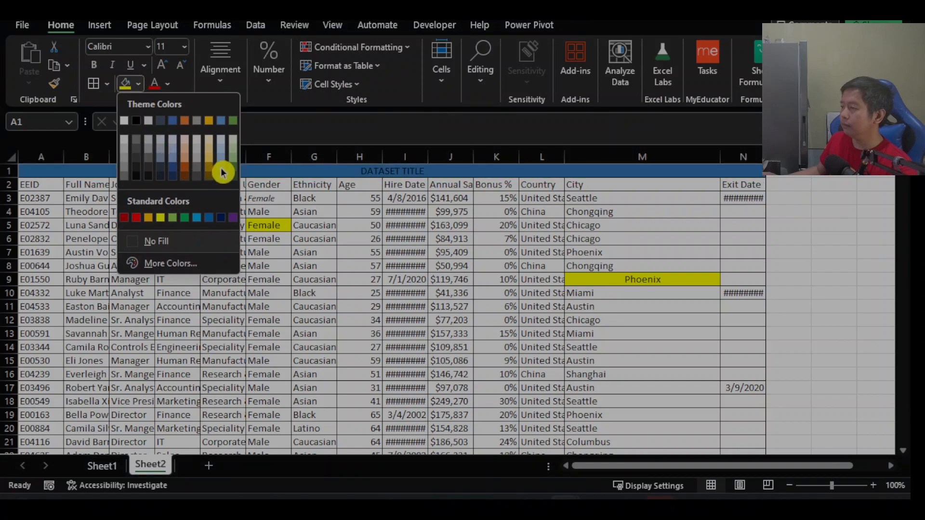
{"action": "left_click", "coordinate": [220, 169]}
{"action": "left_click", "coordinate": [282, 254]}
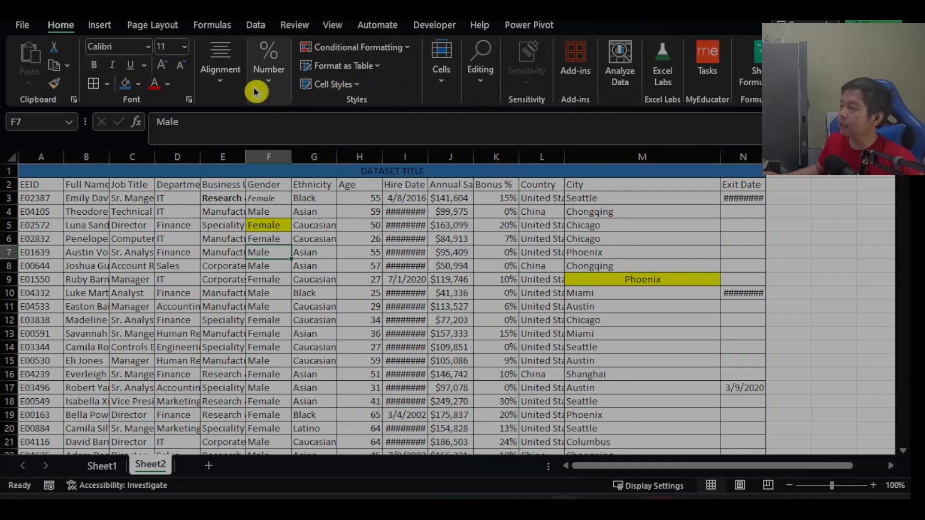
{"action": "left_click", "coordinate": [229, 92]}
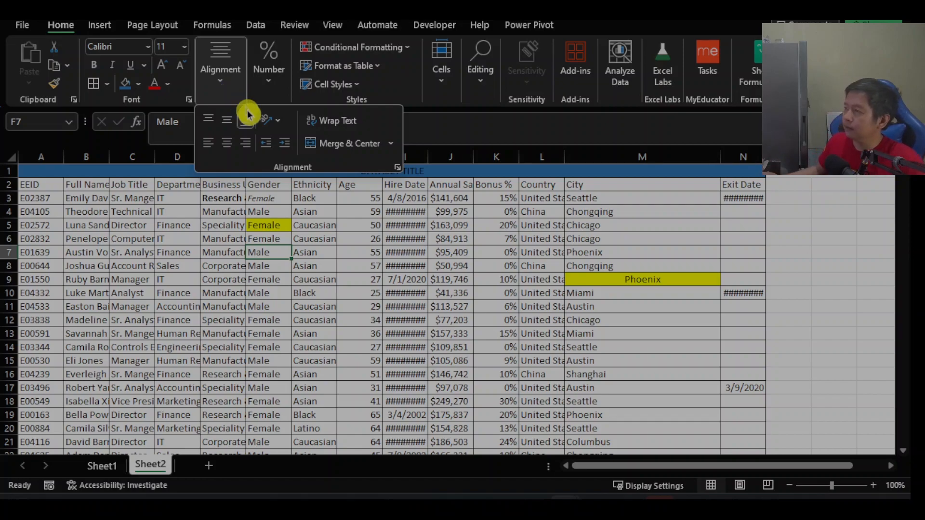
{"action": "left_click", "coordinate": [440, 255]}
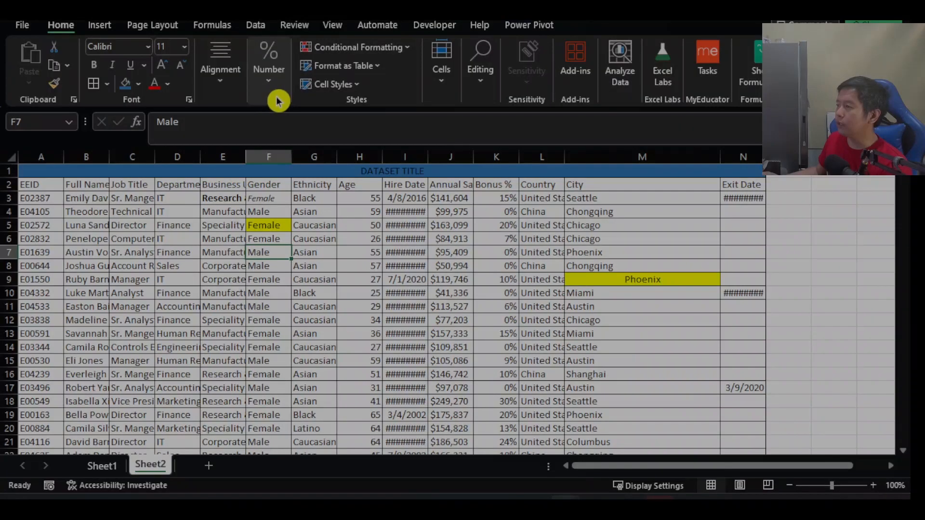
{"action": "left_click", "coordinate": [270, 90]}
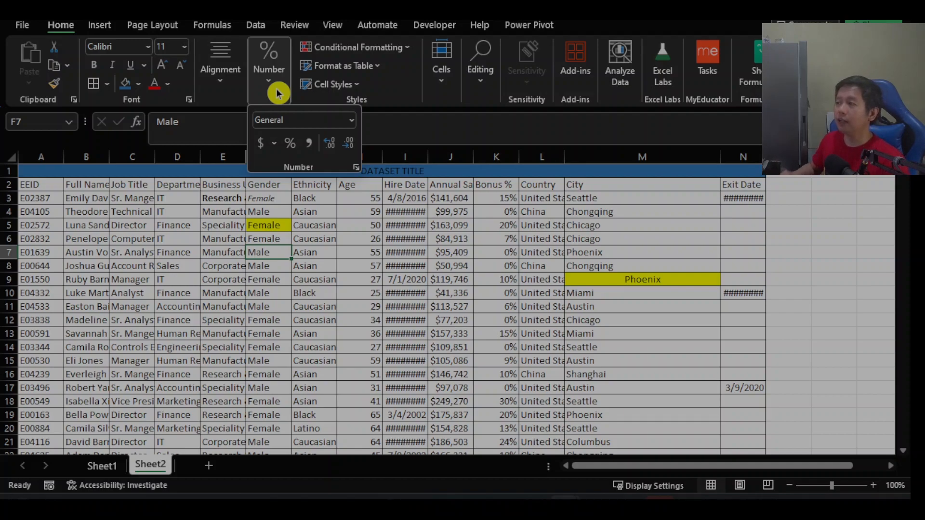
{"action": "left_click", "coordinate": [487, 239]}
{"action": "left_click", "coordinate": [392, 213]}
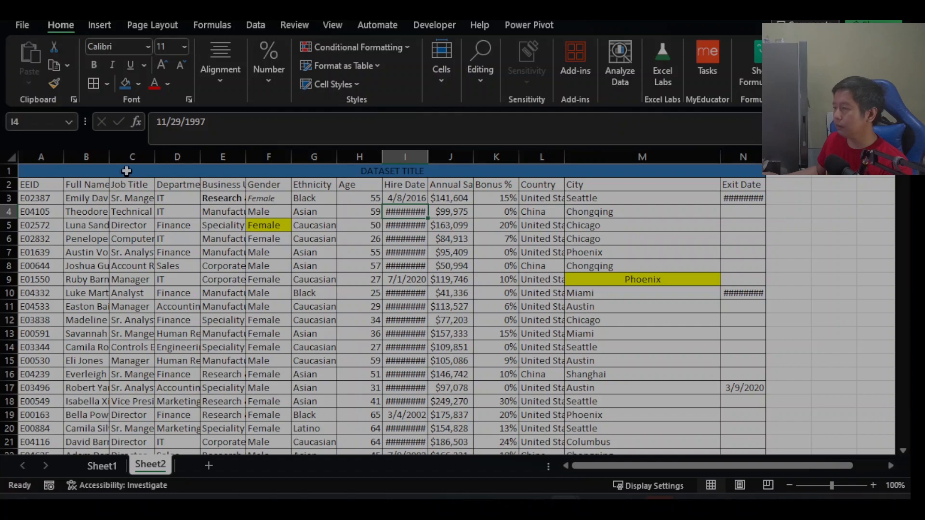
Unmerge the DATASET TITLE cell and delete row 1 from the sheet
{"action": "left_click", "coordinate": [126, 172]}
{"action": "key", "text": "alt+h"}
{"action": "key", "text": "m"}
{"action": "key", "text": "u"}
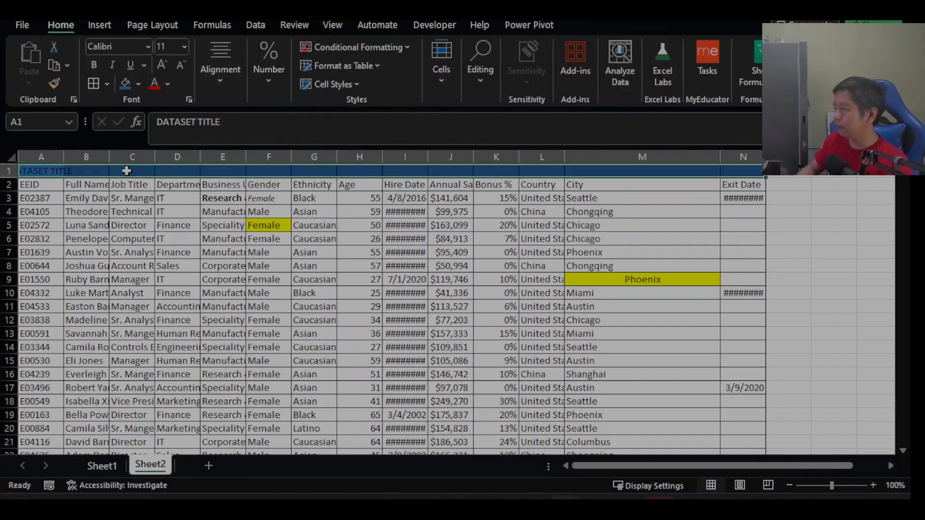
{"action": "left_click_drag", "start_coordinate": [310, 307], "coordinate": [269, 294]}
{"action": "left_click", "coordinate": [10, 173]}
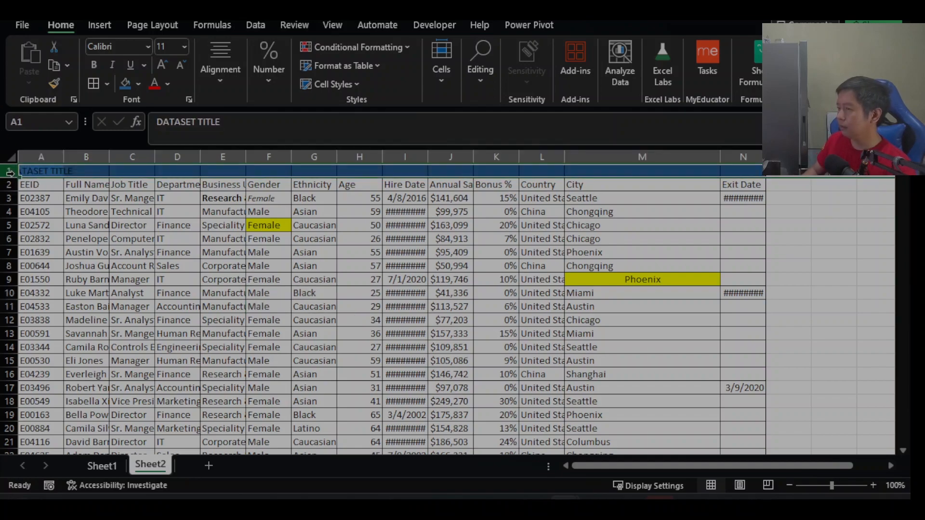
{"action": "key", "text": "ctrl+minus"}
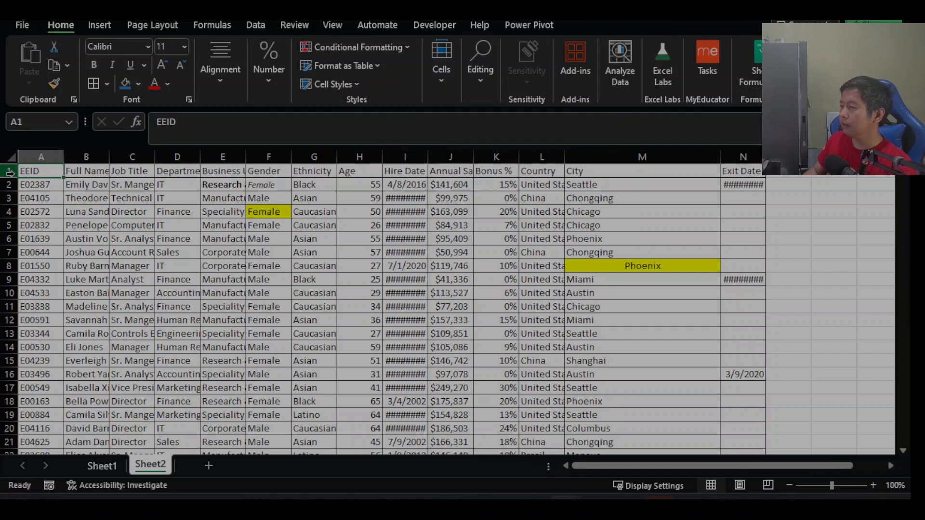
{"action": "key", "text": "ctrl+shift+Right"}
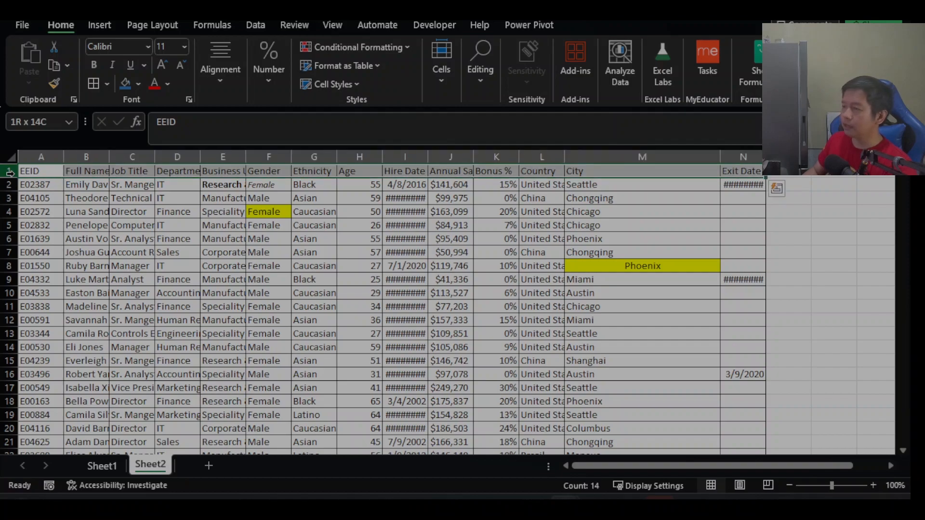
{"action": "key", "text": "Down"}
{"action": "key", "text": "Up"}
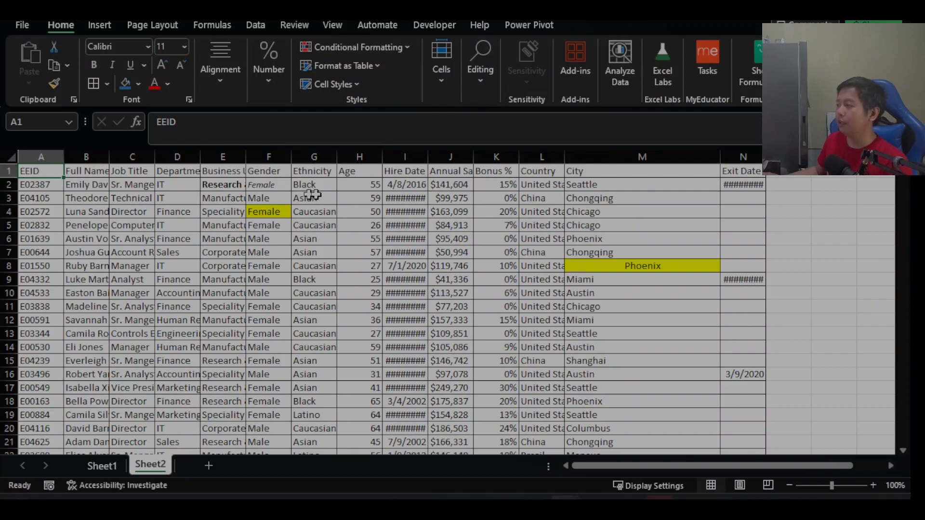
Apply the Number format to the whole Age column H and widen the column
{"action": "left_click", "coordinate": [366, 159]}
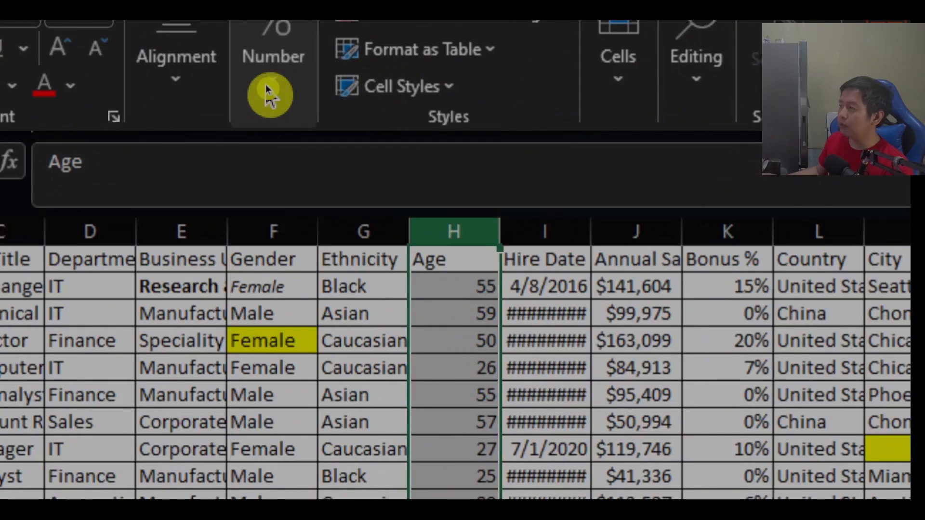
{"action": "left_click", "coordinate": [265, 89]}
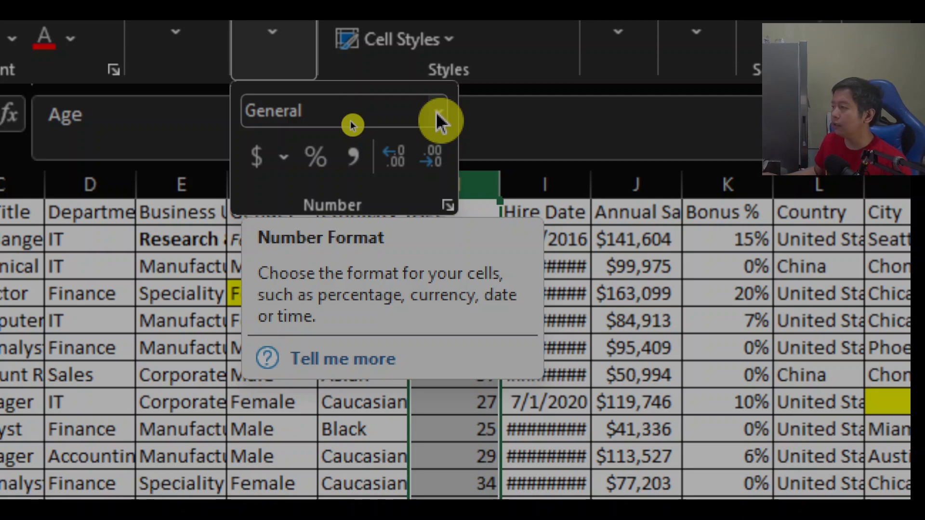
{"action": "left_click", "coordinate": [438, 115]}
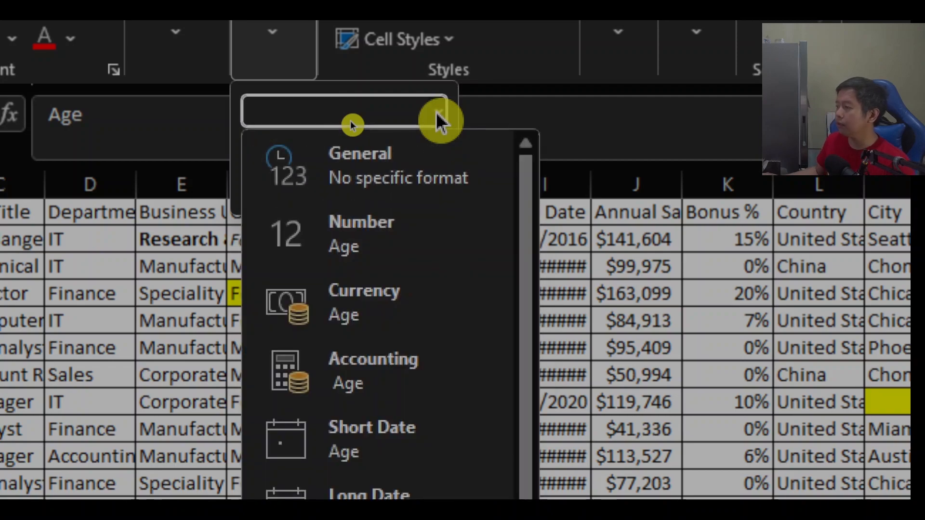
{"action": "left_click", "coordinate": [386, 247]}
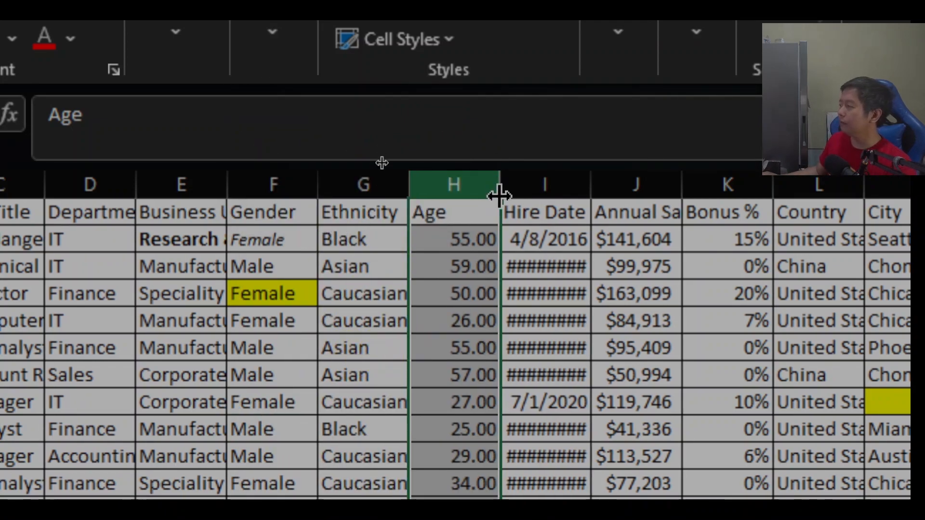
{"action": "left_click_drag", "start_coordinate": [500, 195], "coordinate": [582, 185]}
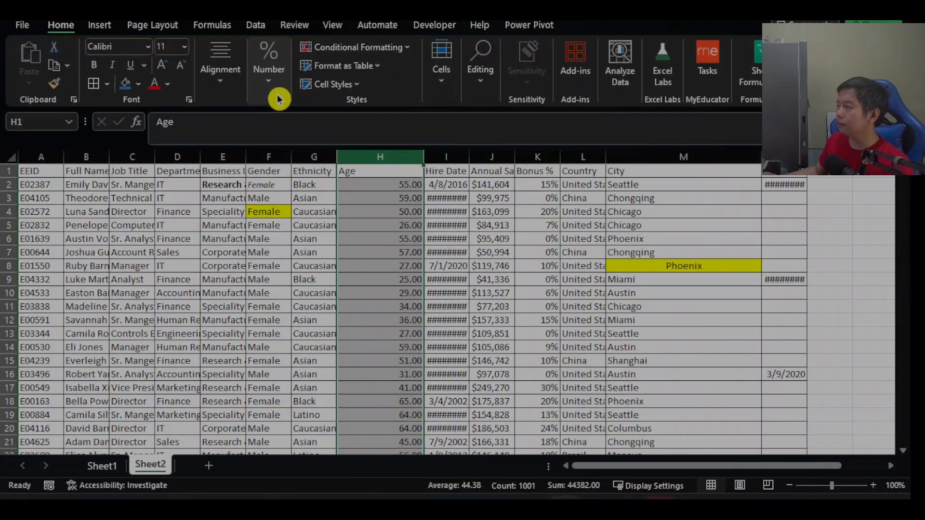
{"action": "left_click", "coordinate": [291, 77]}
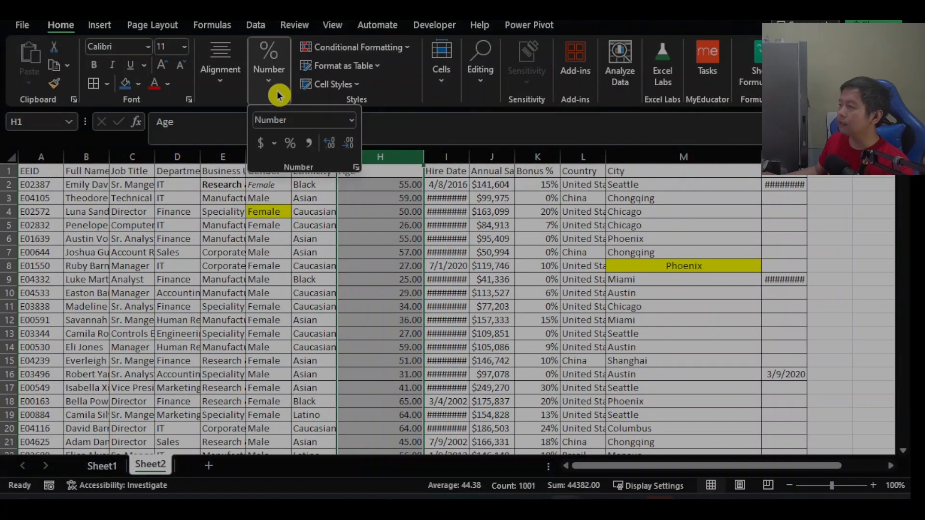
{"action": "left_click", "coordinate": [353, 126]}
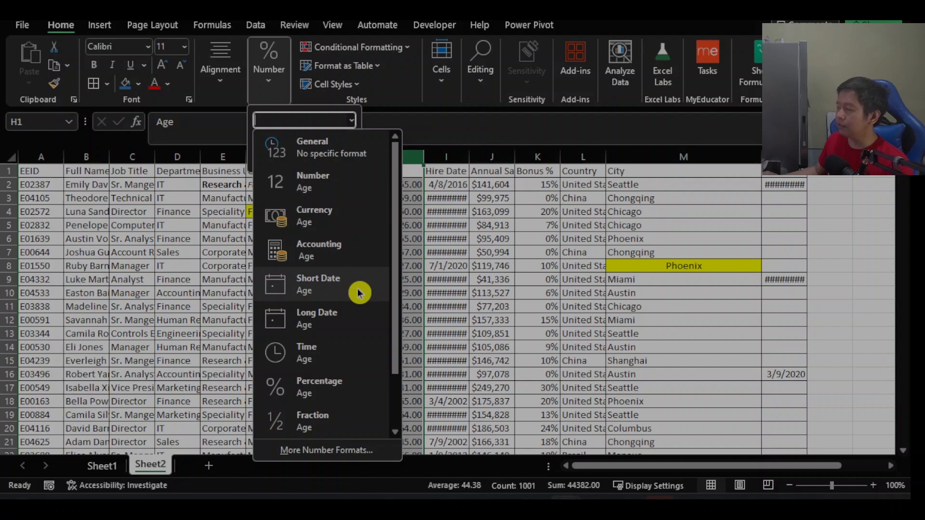
{"action": "left_click", "coordinate": [496, 262]}
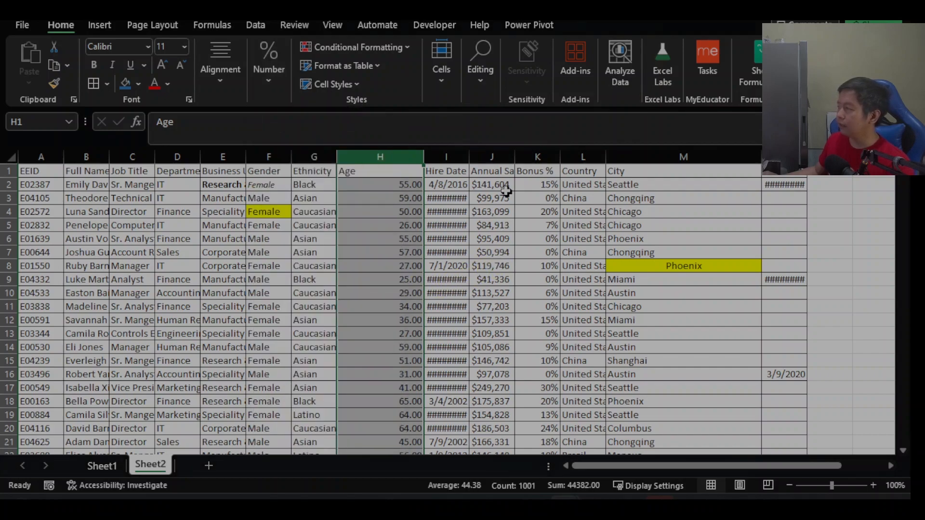
Widen column J so the full Annual Salary header fits
{"action": "left_click", "coordinate": [506, 158]}
{"action": "left_click_drag", "start_coordinate": [510, 158], "coordinate": [599, 159]}
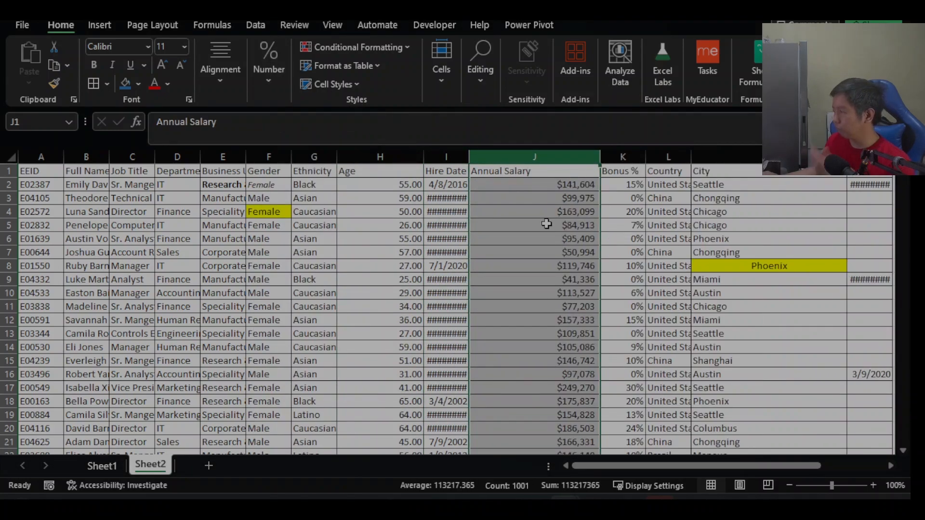
{"action": "left_click", "coordinate": [547, 224]}
Review the number format and decimal options available for the Annual Salary and Bonus % columns
{"action": "left_click", "coordinate": [551, 157]}
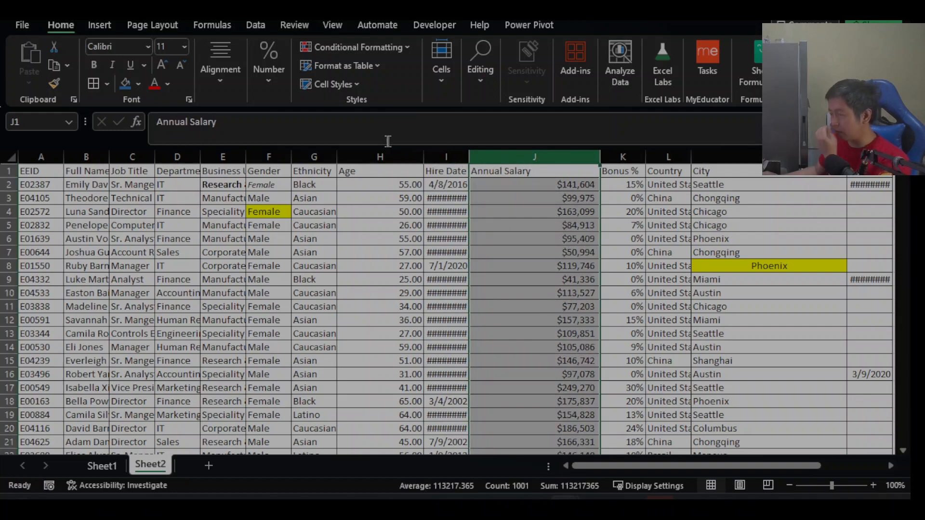
{"action": "left_click", "coordinate": [270, 90]}
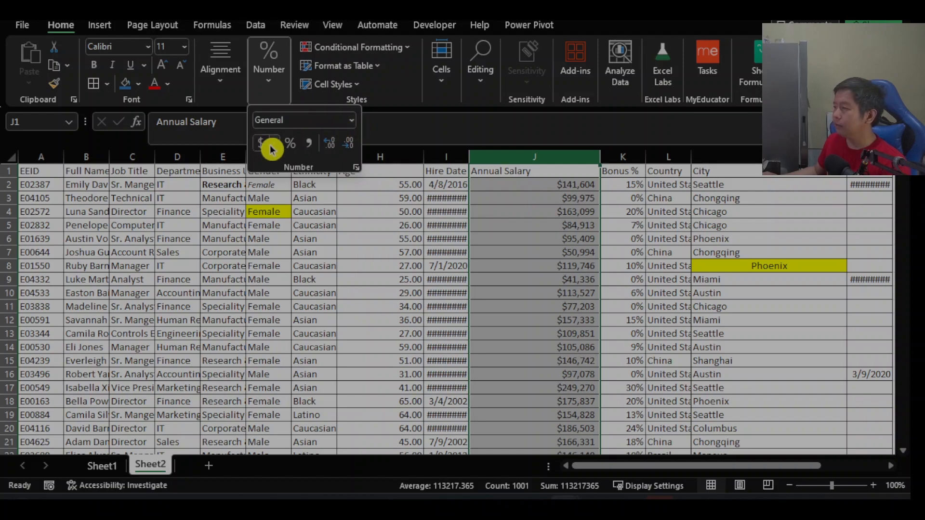
{"action": "left_click", "coordinate": [351, 120]}
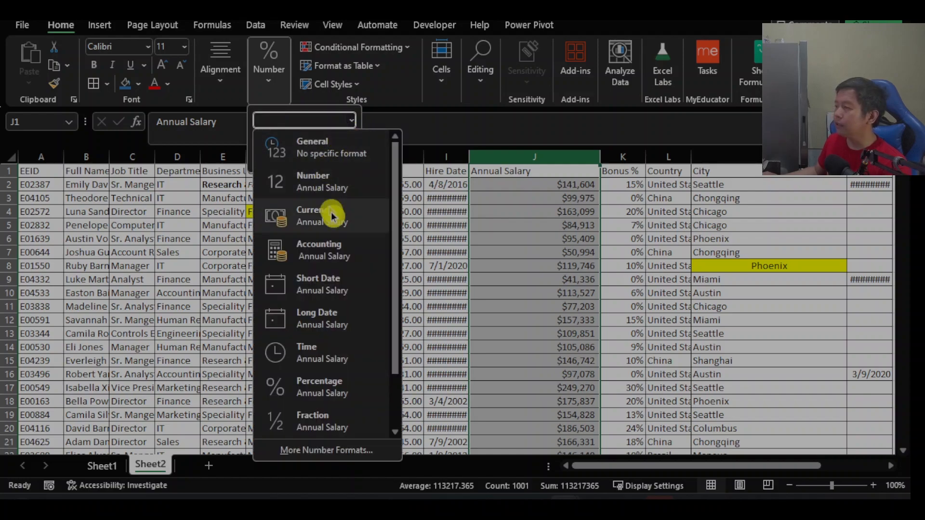
{"action": "left_click", "coordinate": [524, 254]}
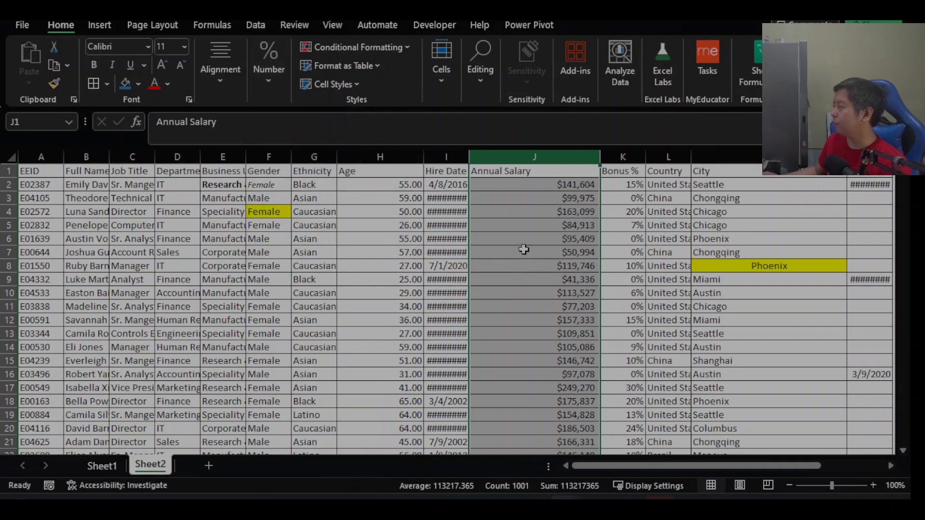
{"action": "left_click", "coordinate": [623, 158]}
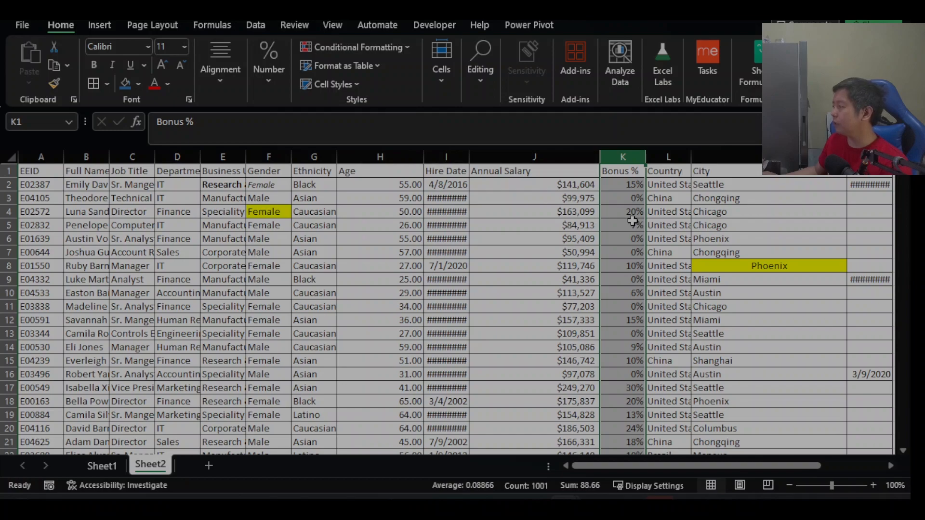
{"action": "left_click", "coordinate": [229, 90]}
{"action": "left_click", "coordinate": [267, 91]}
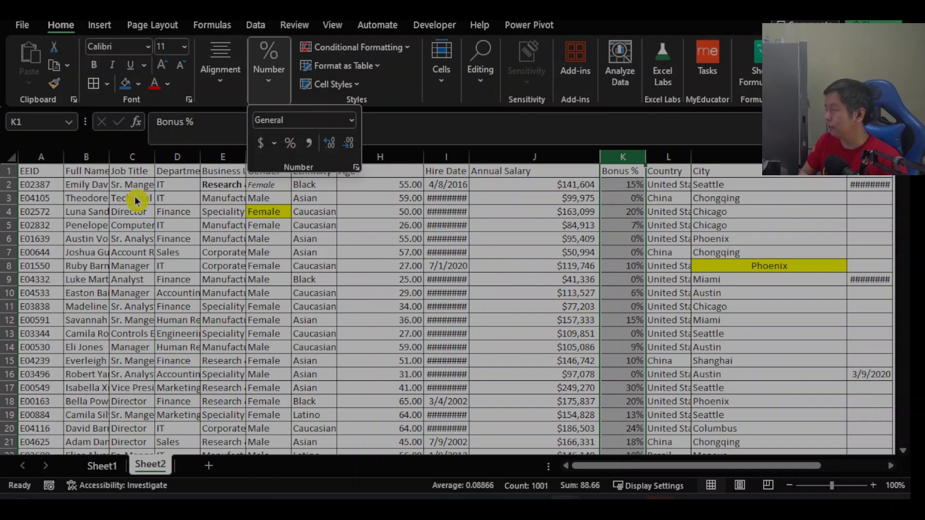
{"action": "left_click", "coordinate": [348, 273]}
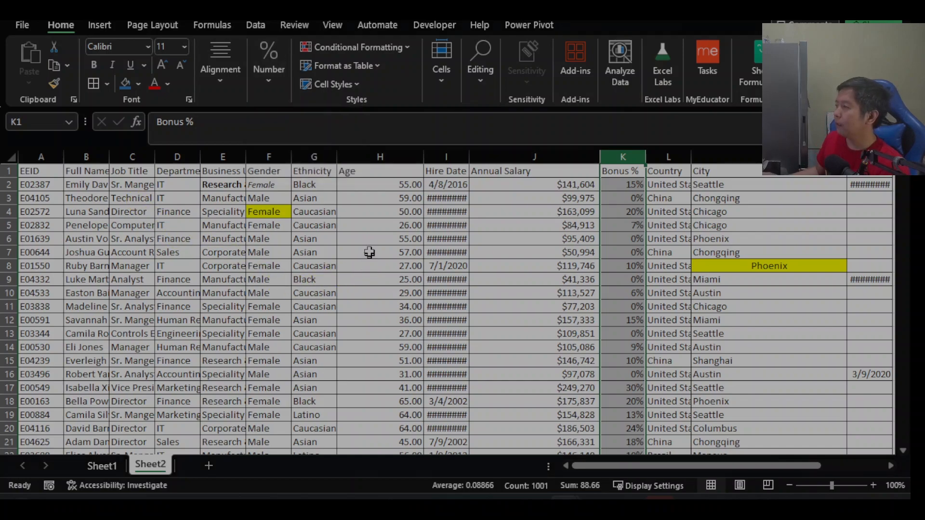
{"action": "left_click", "coordinate": [271, 87]}
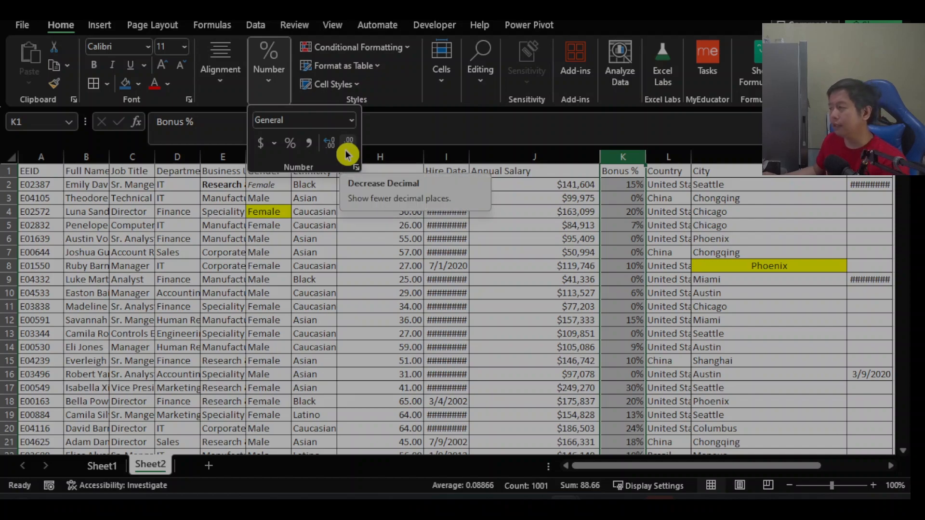
{"action": "left_click", "coordinate": [515, 252]}
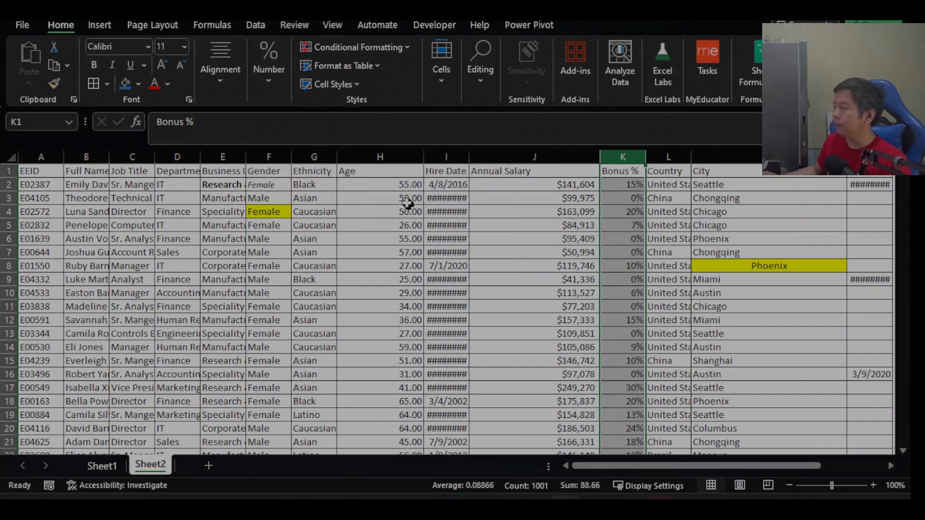
Decrease the decimals of the whole Age column H so the ages show as whole numbers
{"action": "left_click", "coordinate": [396, 158]}
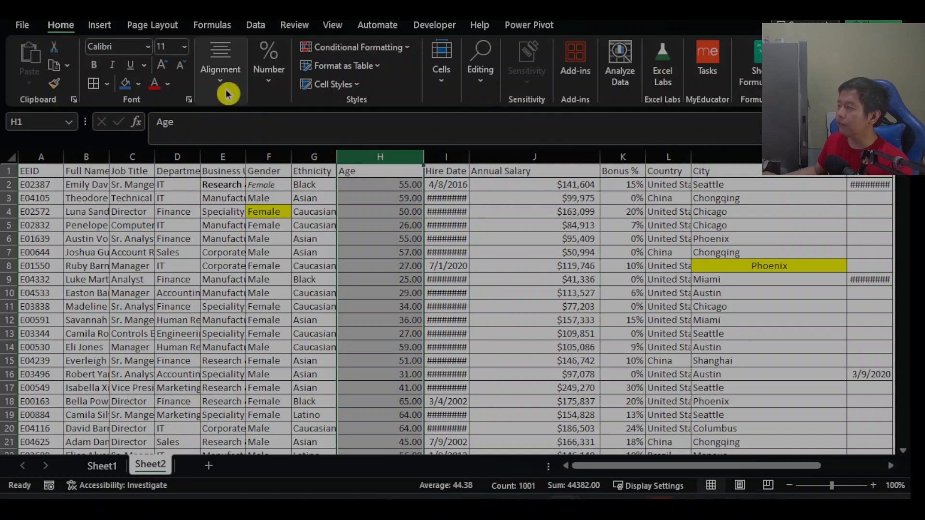
{"action": "left_click", "coordinate": [264, 89]}
{"action": "left_click", "coordinate": [332, 147]}
{"action": "left_click", "coordinate": [349, 149]}
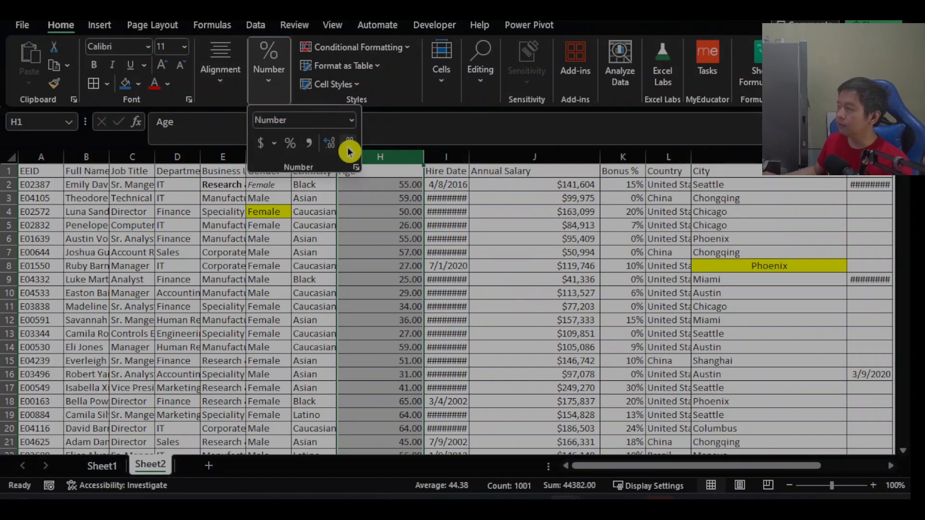
{"action": "left_click", "coordinate": [350, 147]}
{"action": "left_click", "coordinate": [350, 147]}
{"action": "left_click", "coordinate": [383, 220]}
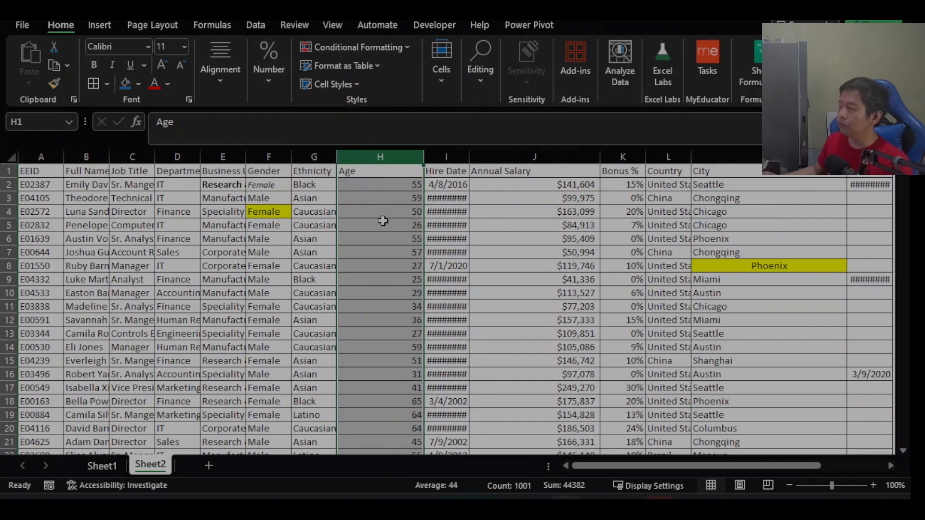
Widen the Hire Date column I to show the full dates and apply the Short Date format to it
{"action": "left_click", "coordinate": [451, 251]}
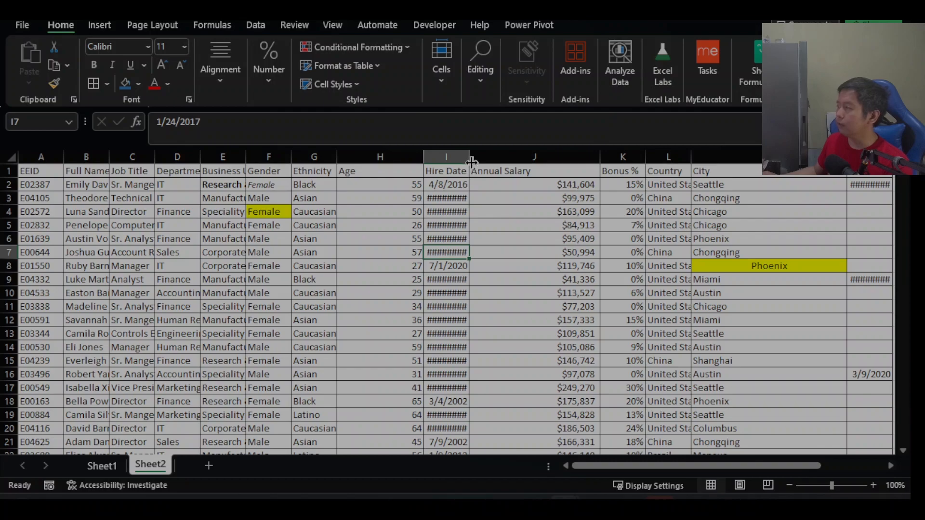
{"action": "left_click_drag", "start_coordinate": [473, 163], "coordinate": [525, 163]}
{"action": "left_click", "coordinate": [491, 153]}
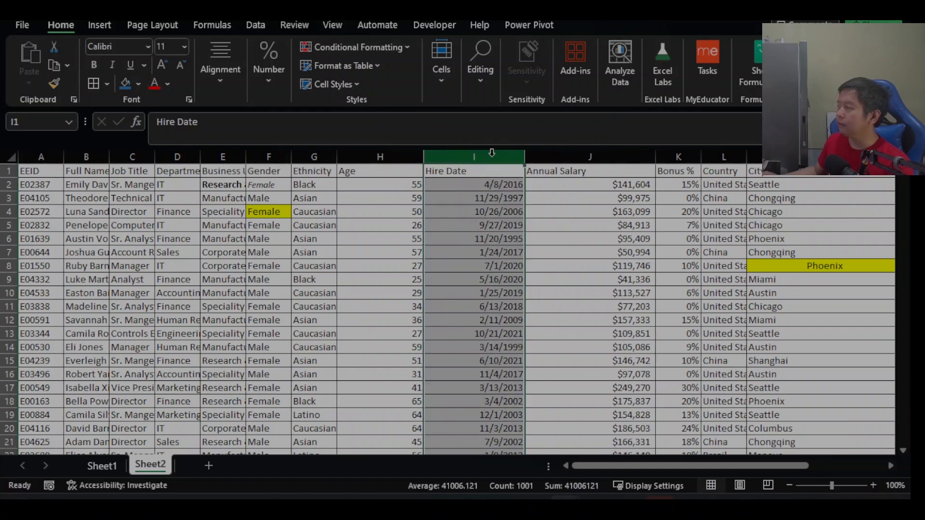
{"action": "left_click", "coordinate": [268, 79]}
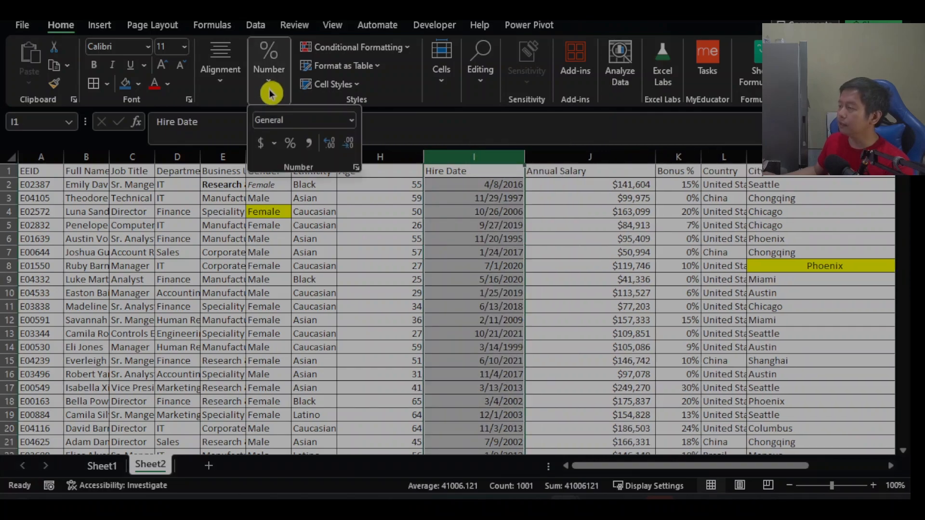
{"action": "left_click", "coordinate": [352, 121]}
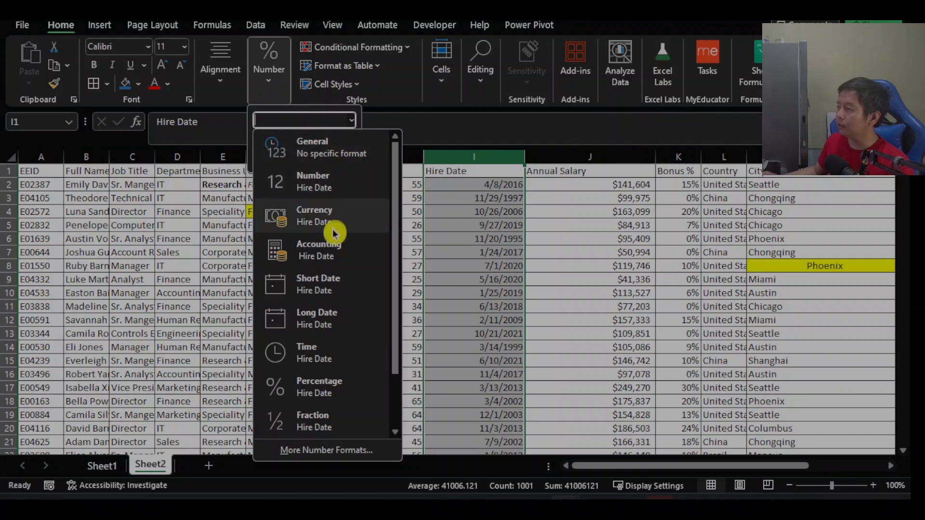
{"action": "left_click", "coordinate": [336, 292]}
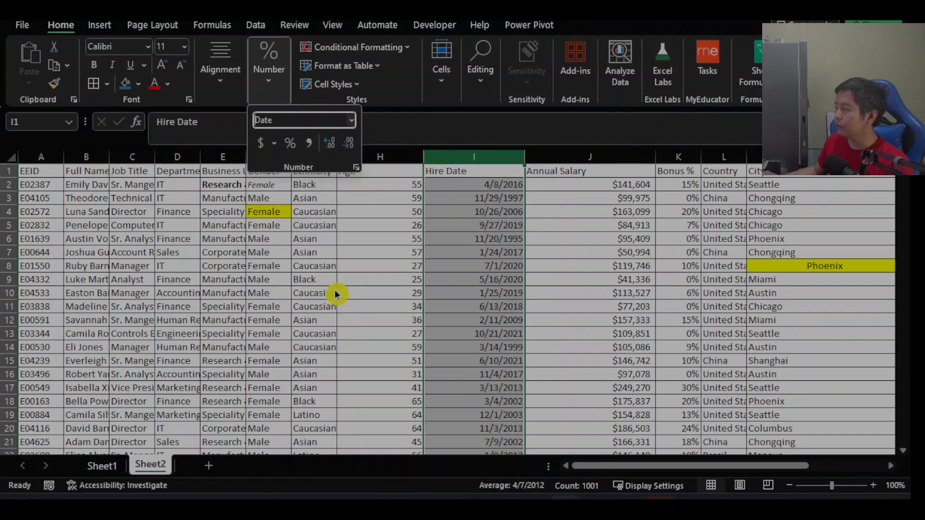
{"action": "left_click", "coordinate": [413, 259]}
{"action": "left_click", "coordinate": [458, 241]}
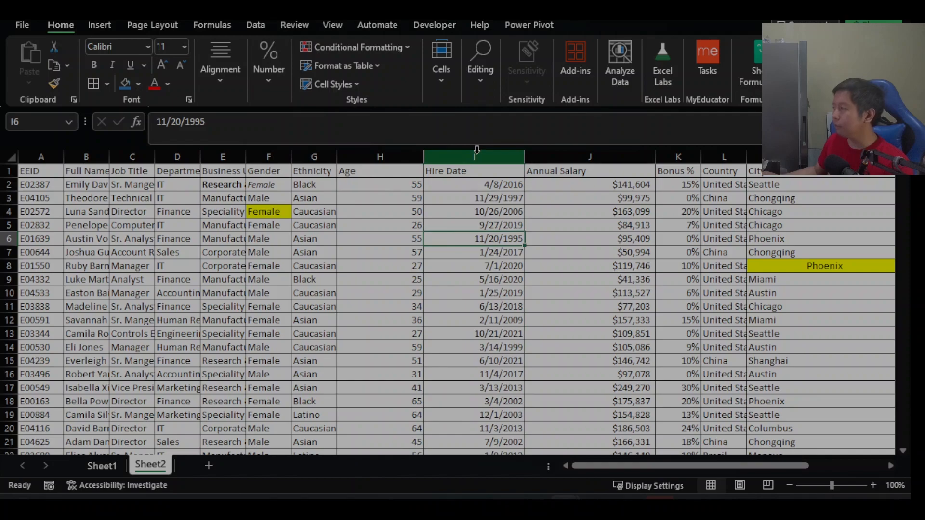
{"action": "left_click", "coordinate": [476, 153]}
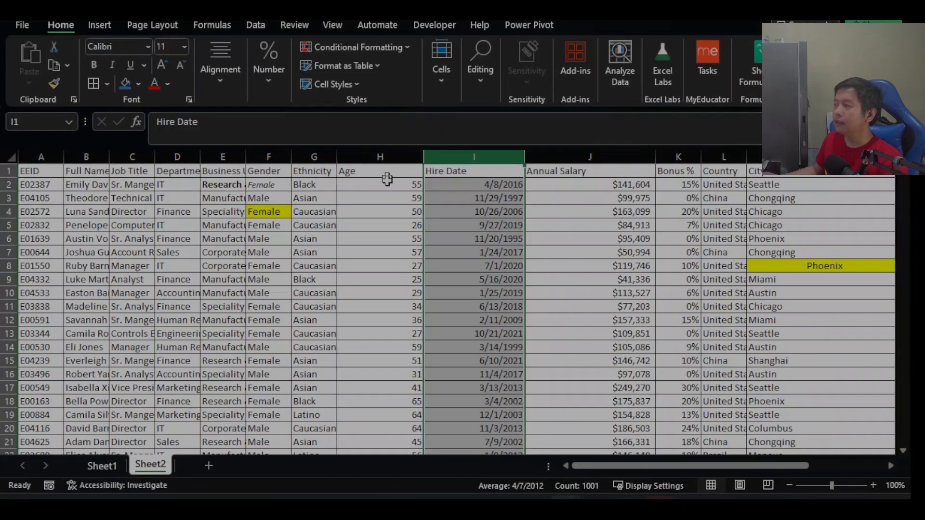
{"action": "left_click", "coordinate": [369, 224]}
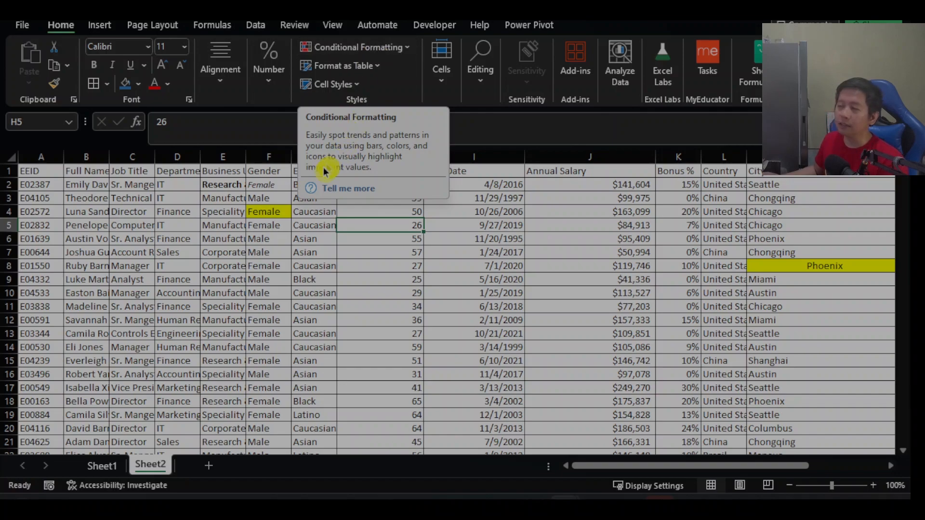
Go through the header row cell by cell from EEID in A1 to Annual Salary in J1
{"action": "left_click", "coordinate": [215, 265]}
{"action": "key", "text": "ctrl+Up"}
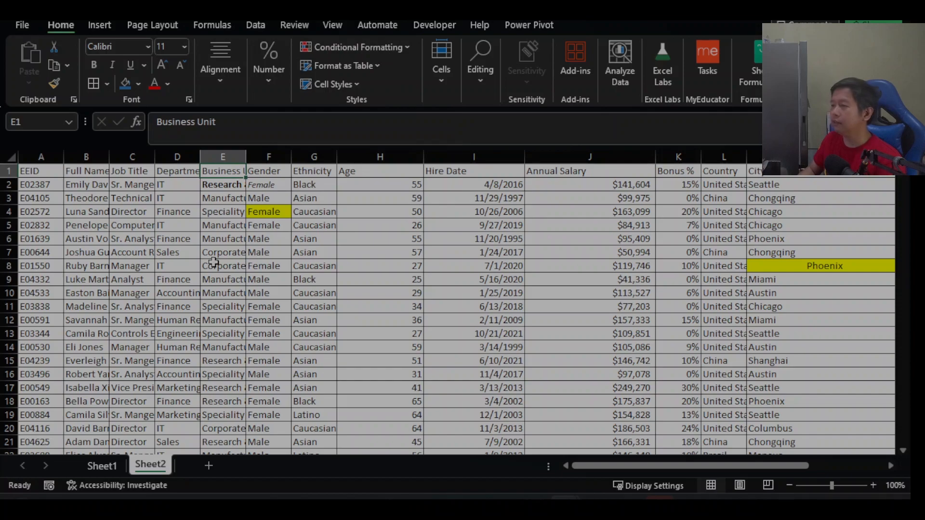
{"action": "key", "text": "ctrl+Left"}
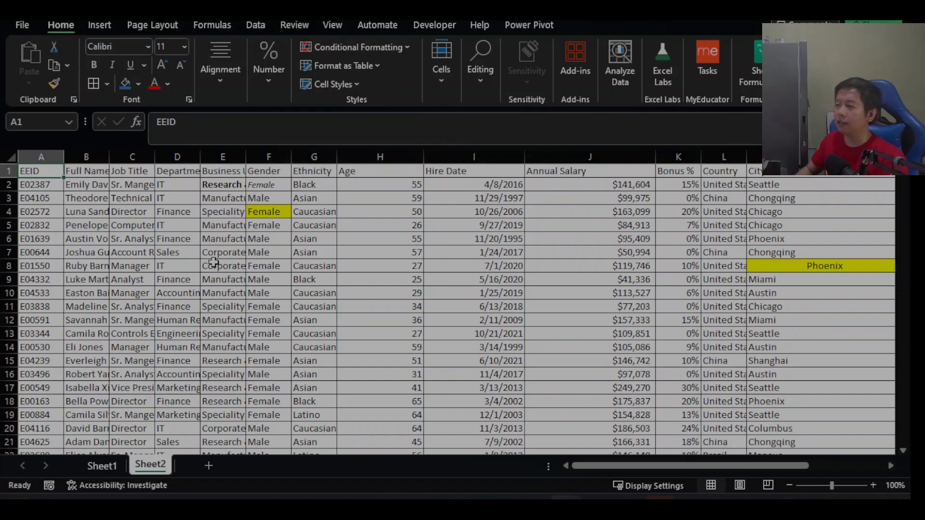
{"action": "key", "text": "Right"}
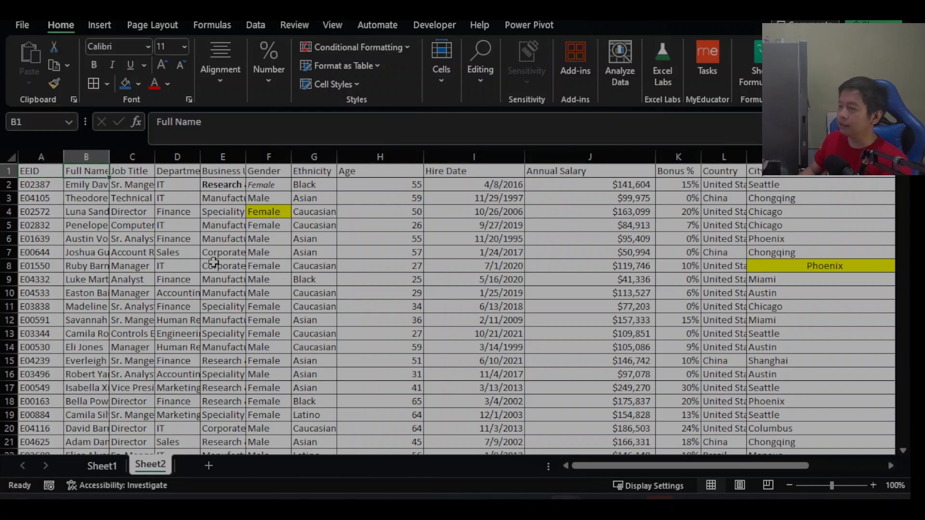
{"action": "key", "text": "Right"}
{"action": "key", "text": "Right"}
{"action": "key", "text": "Right"}
{"action": "key", "text": "Right"}
{"action": "key", "text": "Right"}
{"action": "key", "text": "Right"}
{"action": "key", "text": "Right"}
{"action": "key", "text": "Right"}
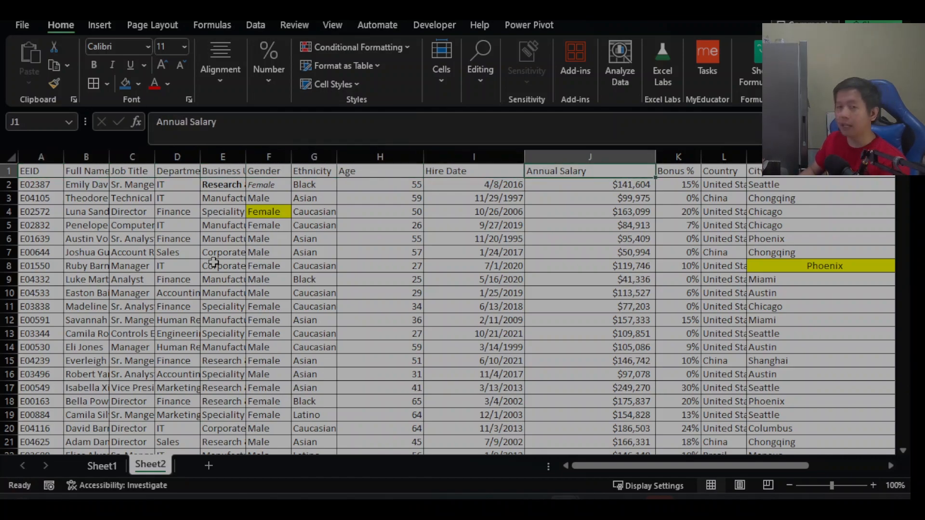
Try the Percentage format on the Annual Salary range J1:J1001, and undo it
{"action": "key", "text": "ctrl+space"}
{"action": "key", "text": "Up"}
{"action": "key", "text": "ctrl+shift+Down"}
{"action": "key", "text": "ctrl+shift+Up"}
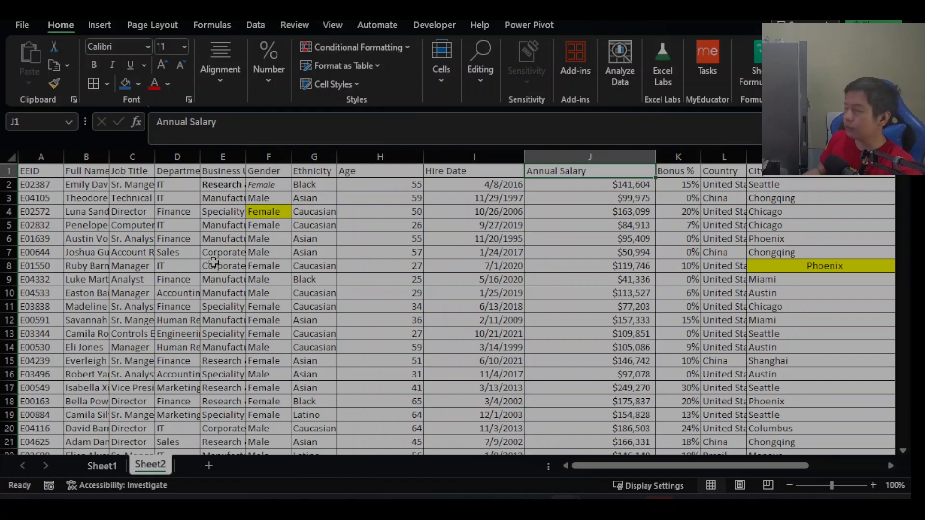
{"action": "key", "text": "ctrl+shift+Down"}
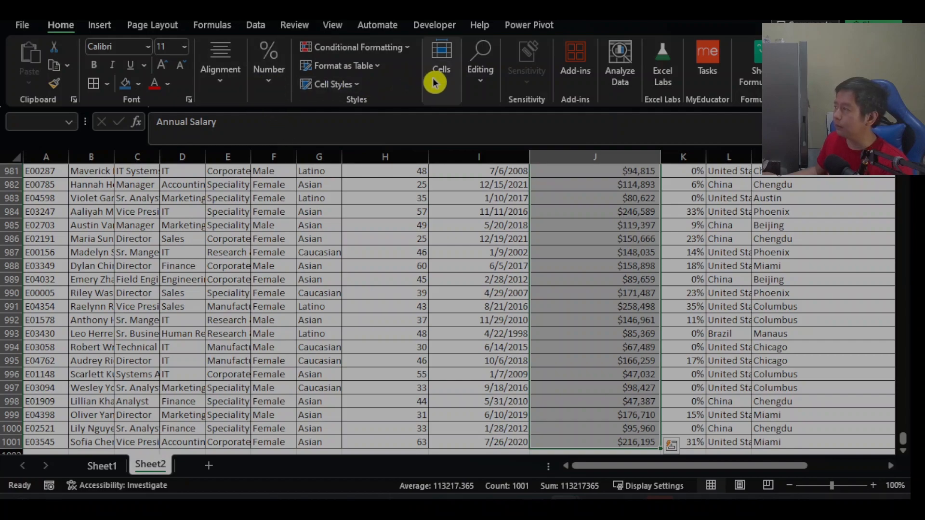
{"action": "left_click", "coordinate": [272, 89]}
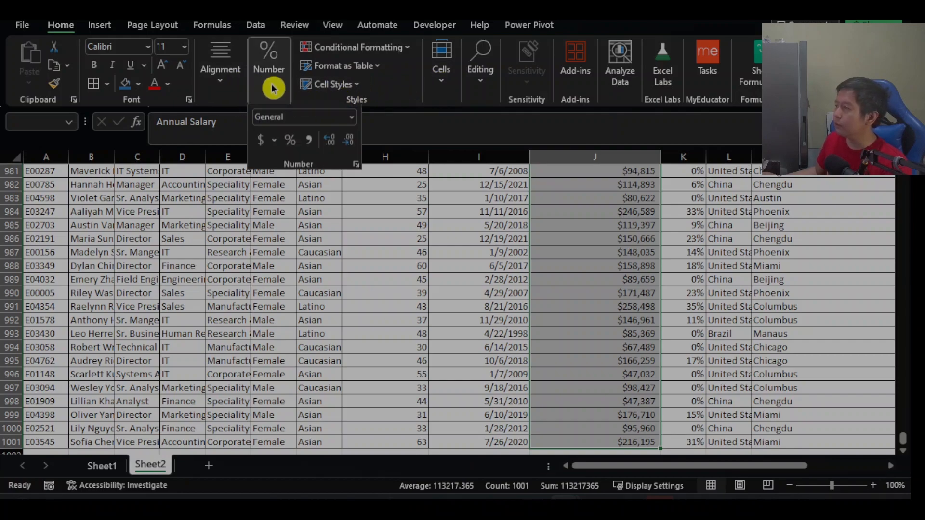
{"action": "left_click", "coordinate": [290, 149]}
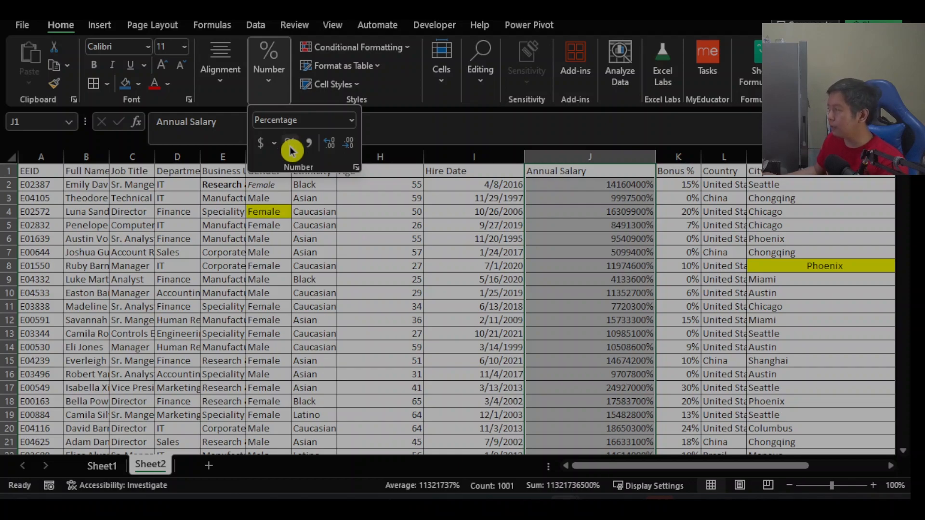
{"action": "left_click", "coordinate": [338, 217]}
{"action": "key", "text": "ctrl+z"}
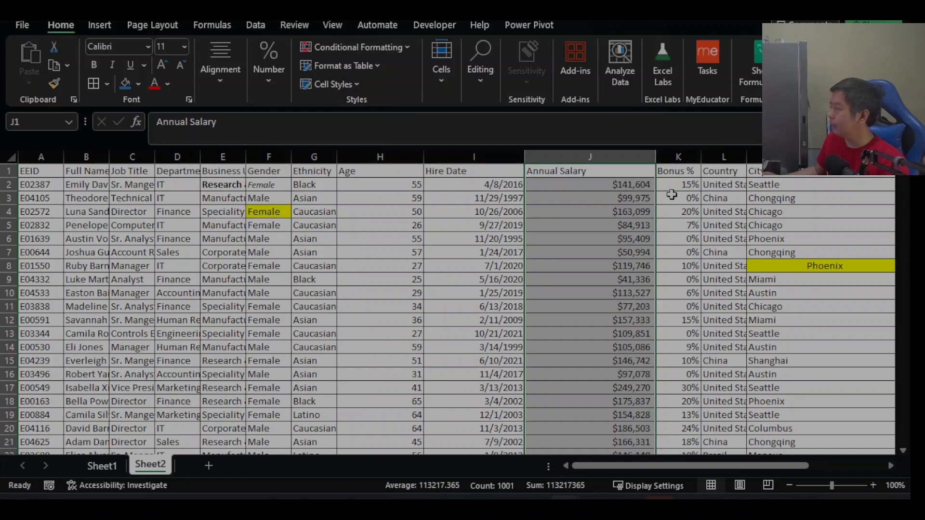
Insert a blank column K between the Annual Salary and Bonus % columns
{"action": "left_click", "coordinate": [631, 158]}
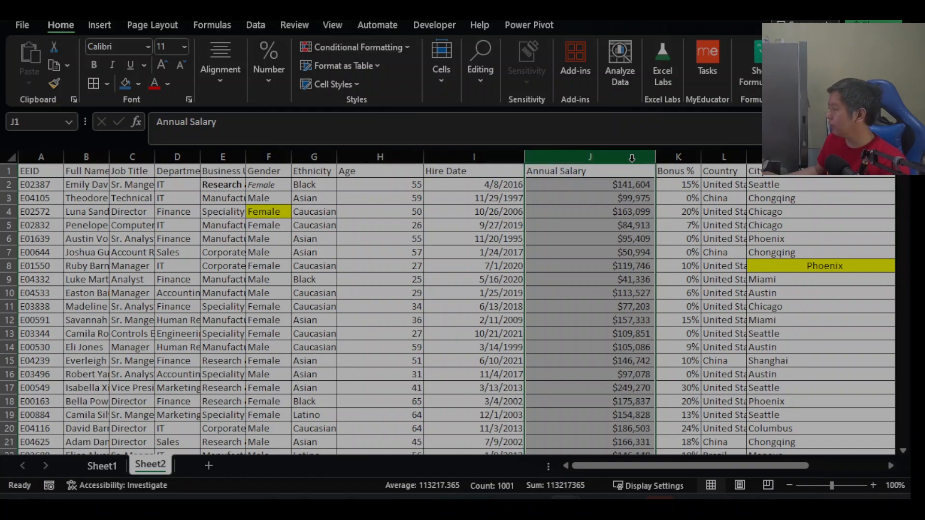
{"action": "left_click", "coordinate": [672, 158]}
{"action": "right_click", "coordinate": [668, 159]}
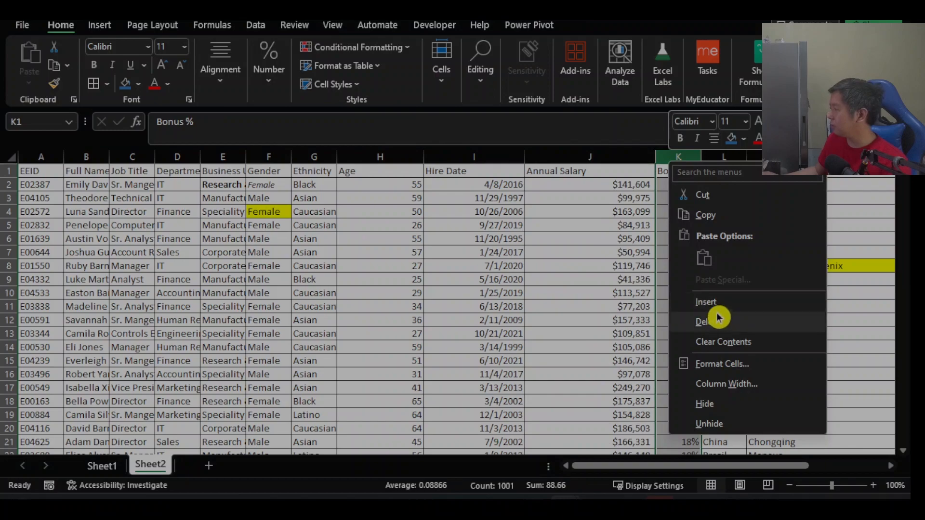
{"action": "left_click", "coordinate": [707, 302]}
{"action": "left_click", "coordinate": [691, 284]}
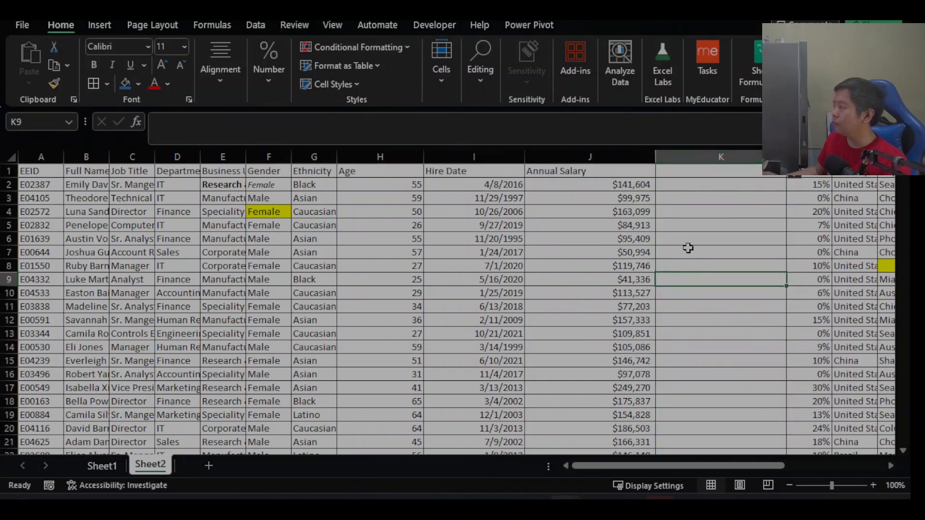
Enter the header Annual Salary Cleaned in cell K1 of the blank column
{"action": "left_click", "coordinate": [680, 172]}
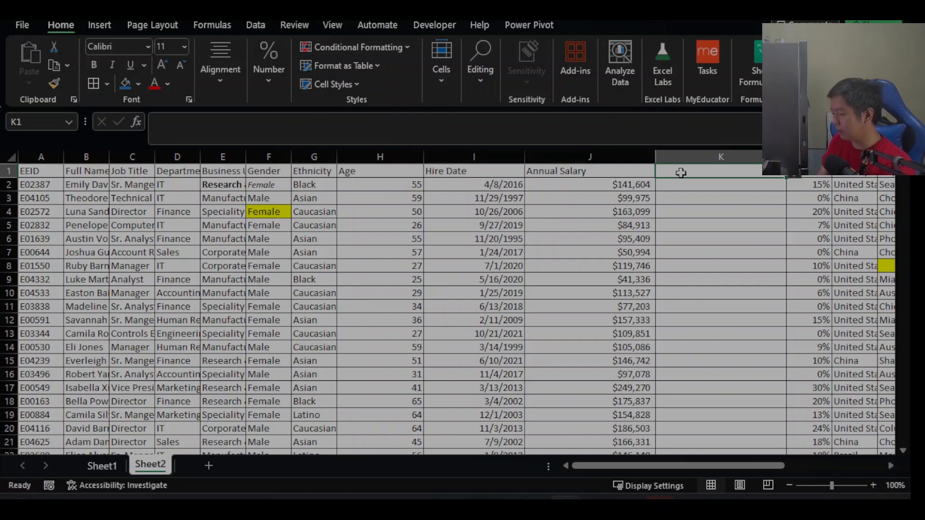
{"action": "type", "text": "Annual"}
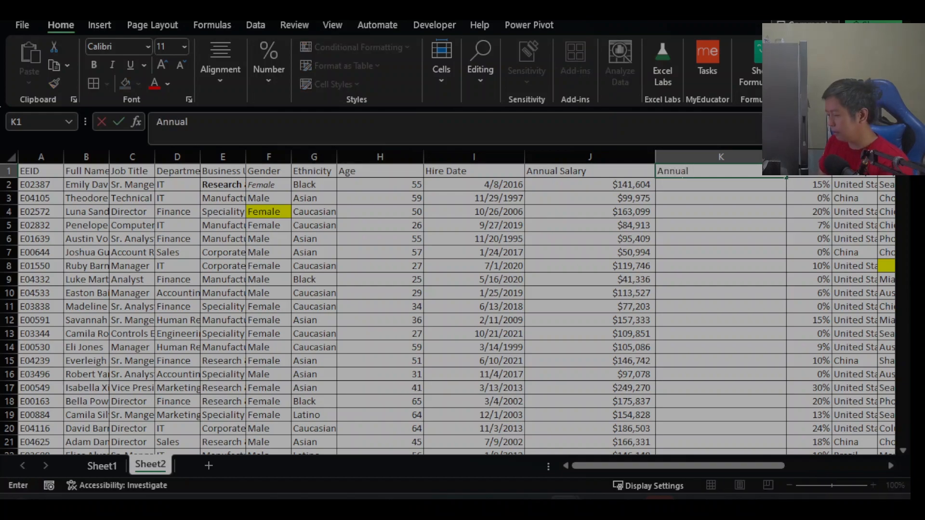
{"action": "type", "text": "  Salary"}
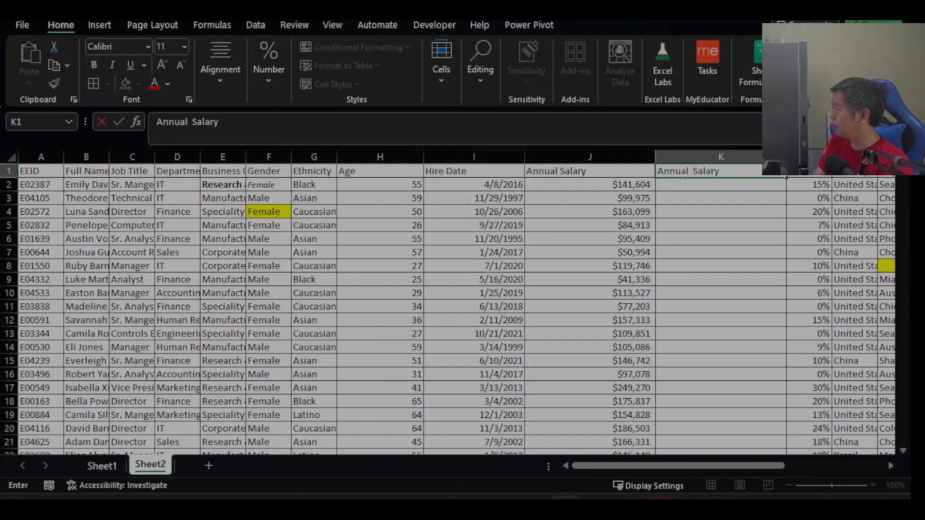
{"action": "type", "text": " Cleaned"}
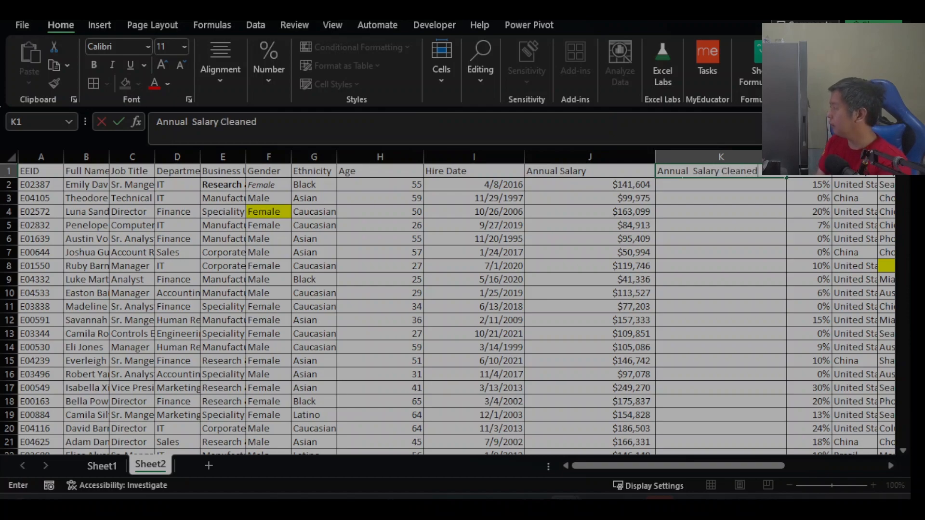
{"action": "key", "text": "Return"}
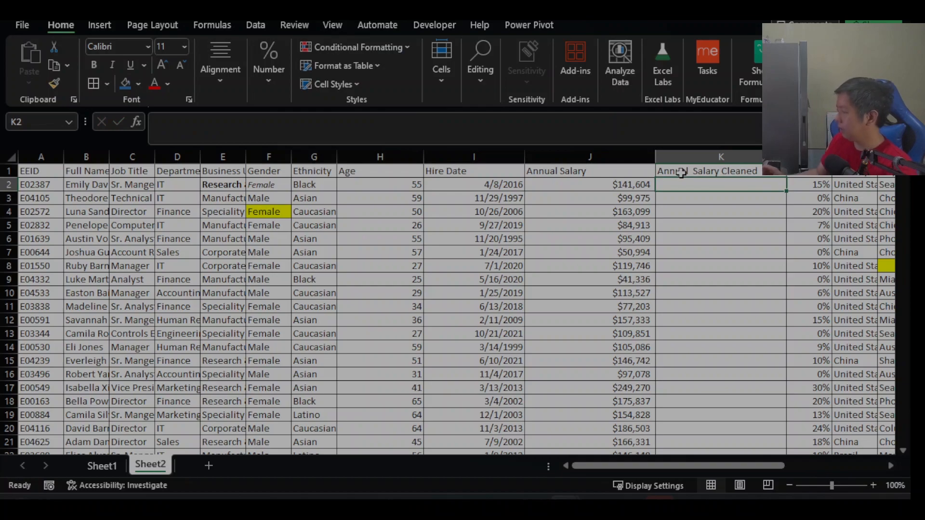
Enter the plain salary values 141604 in K2 and 99975 in K3, and select both cells
{"action": "type", "text": "141"}
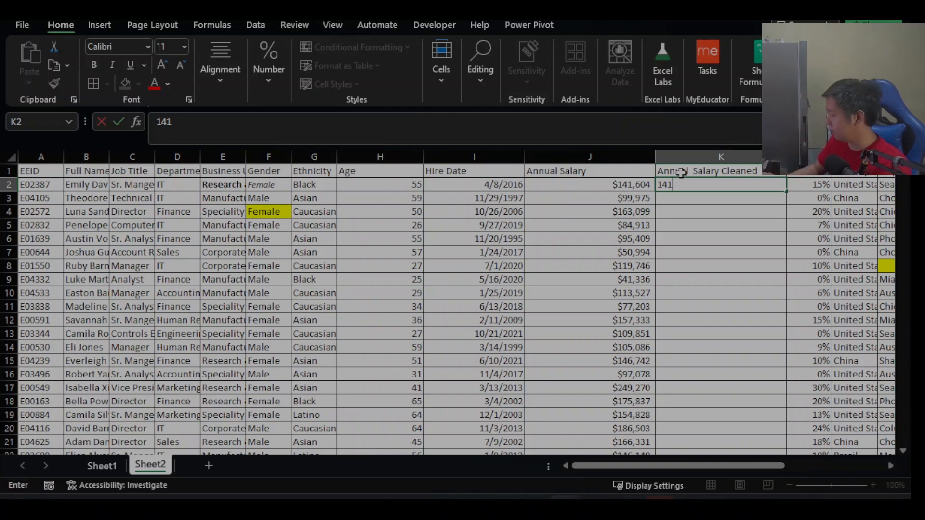
{"action": "type", "text": "604"}
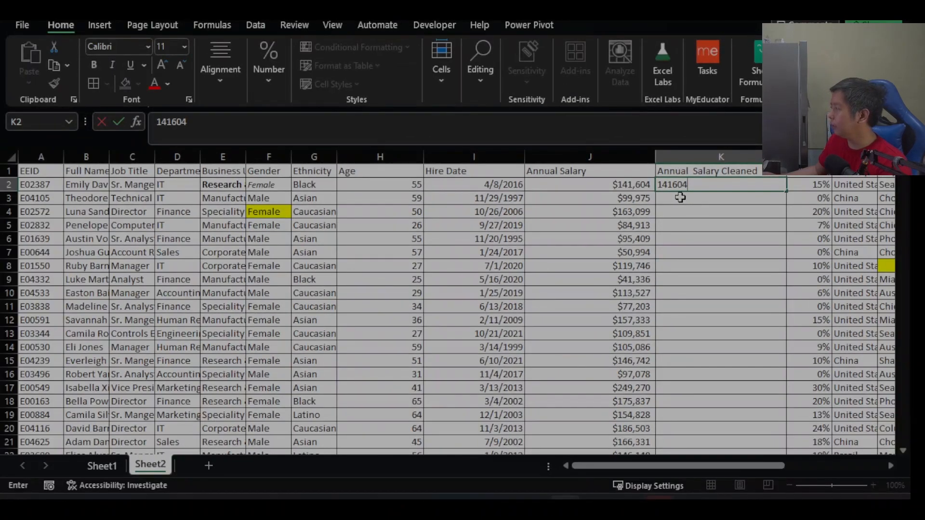
{"action": "key", "text": "Return"}
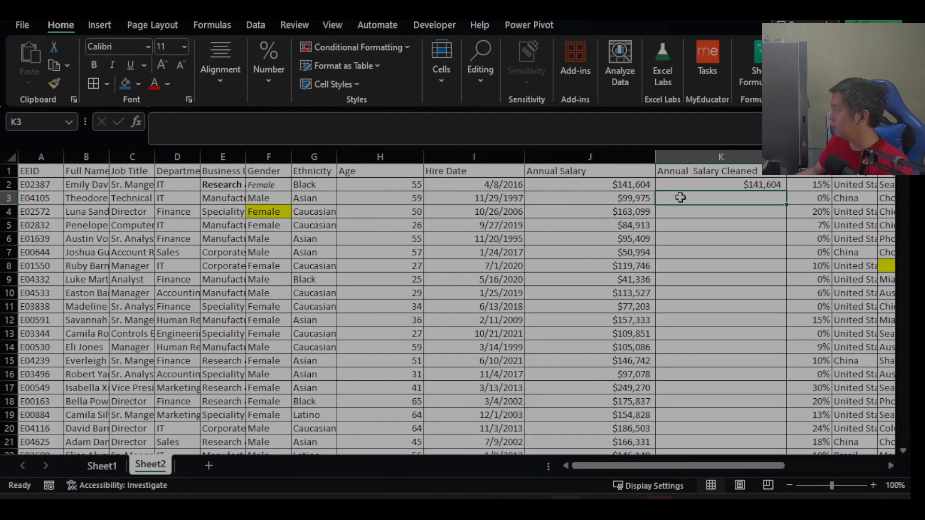
{"action": "type", "text": "99,975"}
{"action": "key", "text": "Return"}
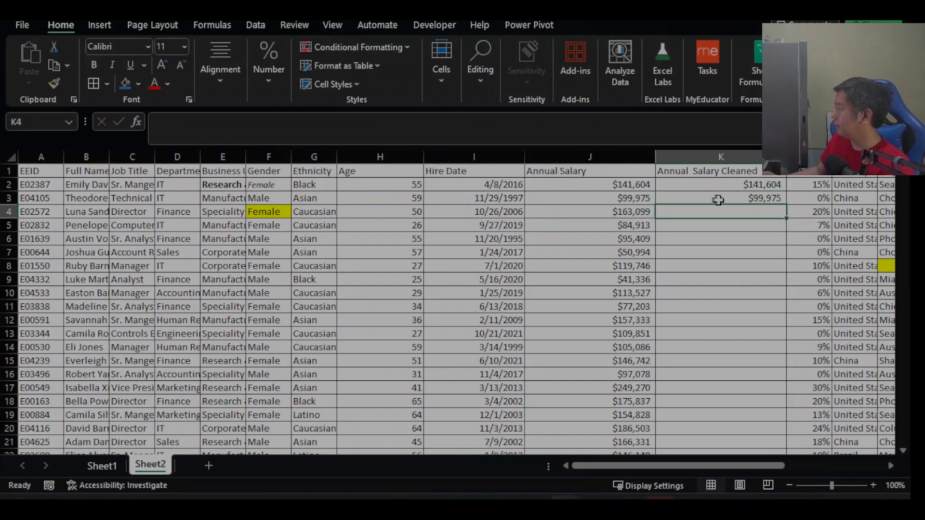
{"action": "left_click", "coordinate": [753, 186]}
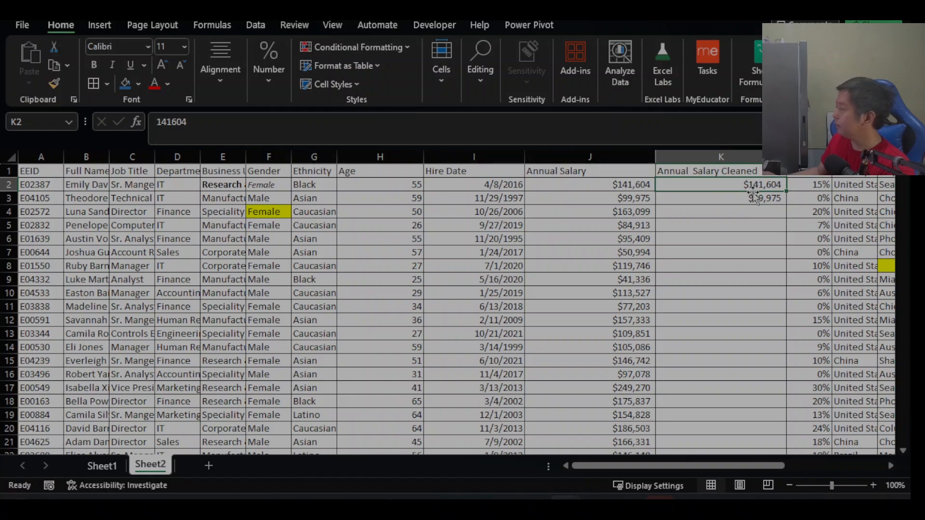
{"action": "left_click", "coordinate": [757, 196]}
{"action": "left_click_drag", "start_coordinate": [752, 185], "coordinate": [760, 198]}
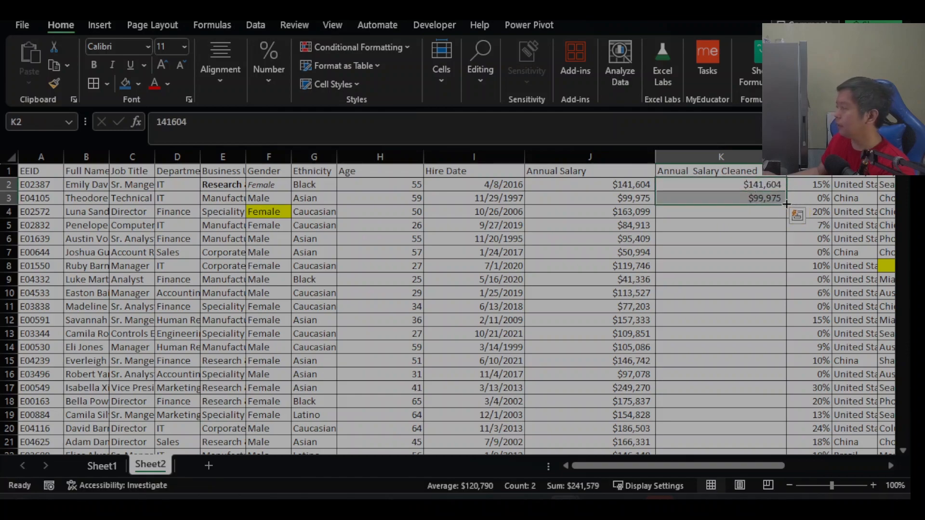
{"action": "left_click_drag", "start_coordinate": [787, 204], "coordinate": [740, 495]}
{"action": "left_click_drag", "start_coordinate": [740, 500], "coordinate": [716, 410]}
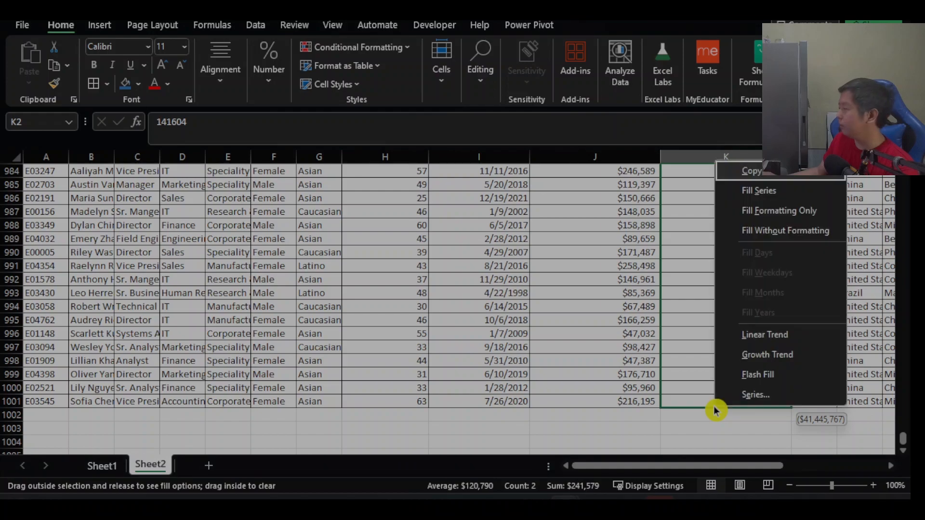
{"action": "left_click", "coordinate": [765, 375]}
{"action": "key", "text": "Escape"}
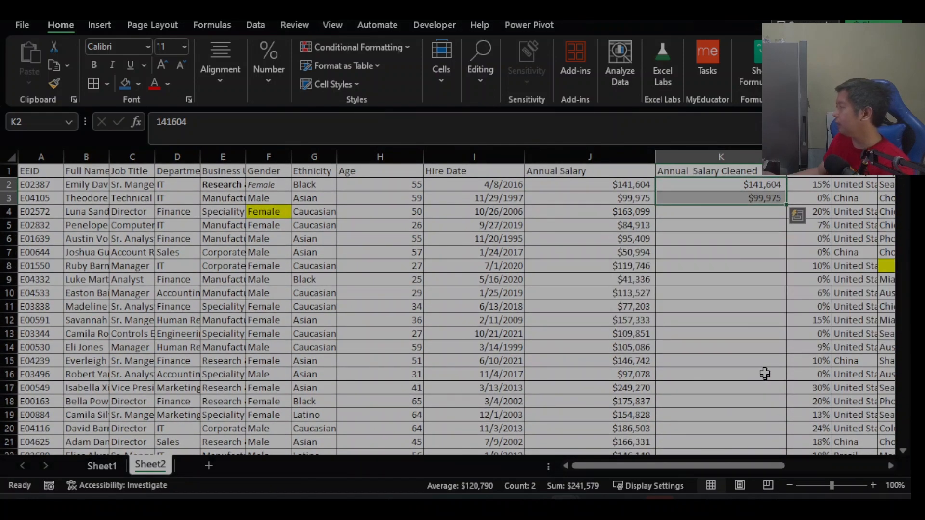
Flash Fill the Annual Salary Cleaned column from K2:K3 down to row 1001 and return to the start of the sheet
{"action": "left_click_drag", "start_coordinate": [787, 206], "coordinate": [748, 430]}
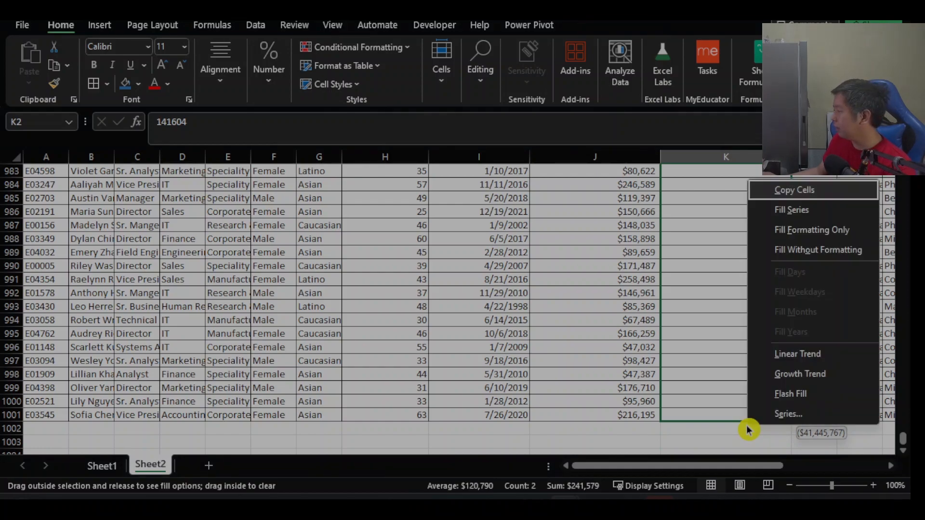
{"action": "left_click", "coordinate": [780, 396]}
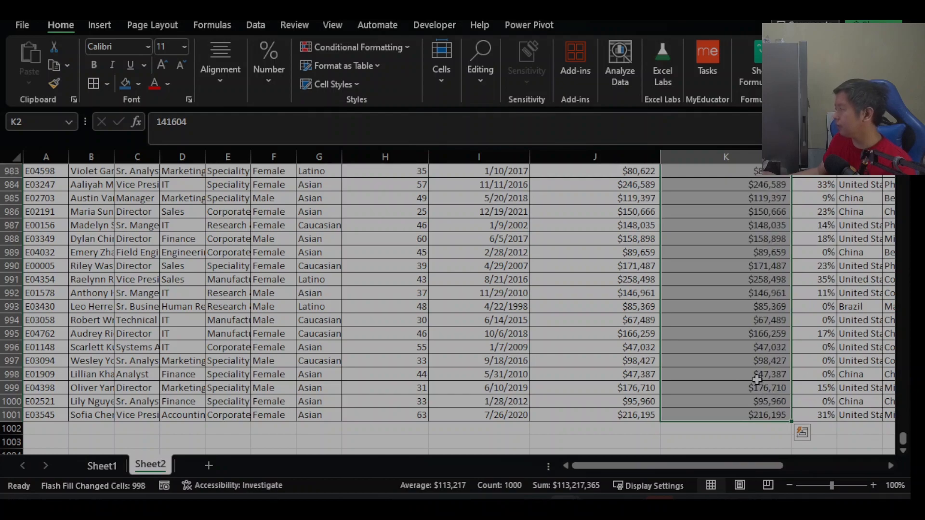
{"action": "scroll", "coordinate": [757, 380], "scroll_direction": "up", "scroll_amount": 19}
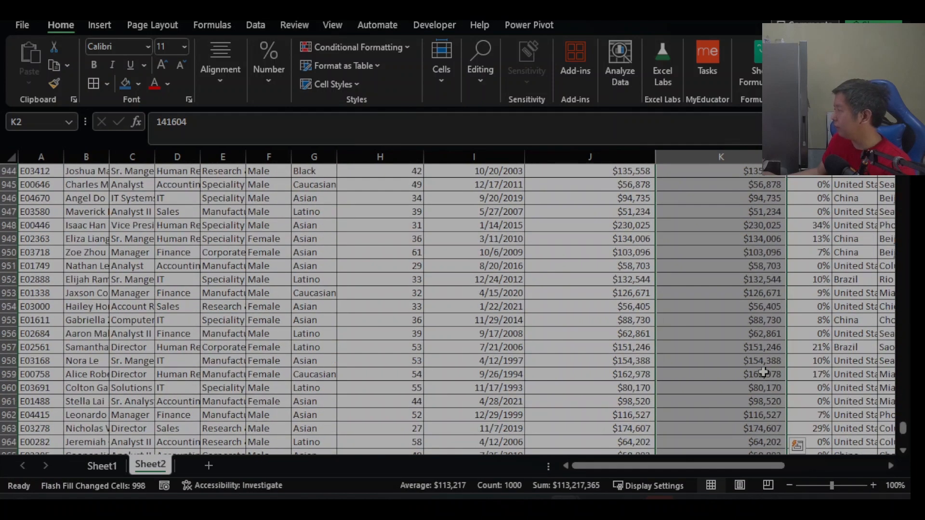
{"action": "scroll", "coordinate": [765, 371], "scroll_direction": "up", "scroll_amount": 10}
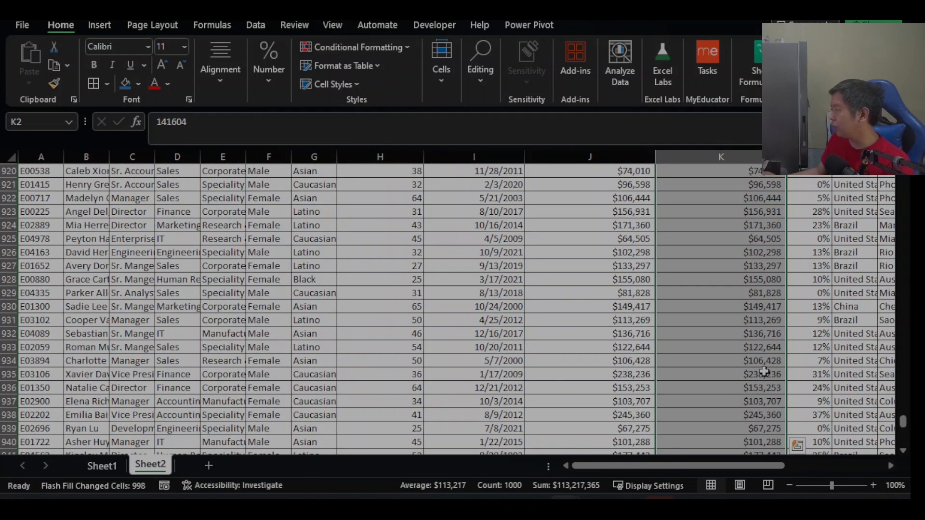
{"action": "scroll", "coordinate": [764, 372], "scroll_direction": "up", "scroll_amount": 13}
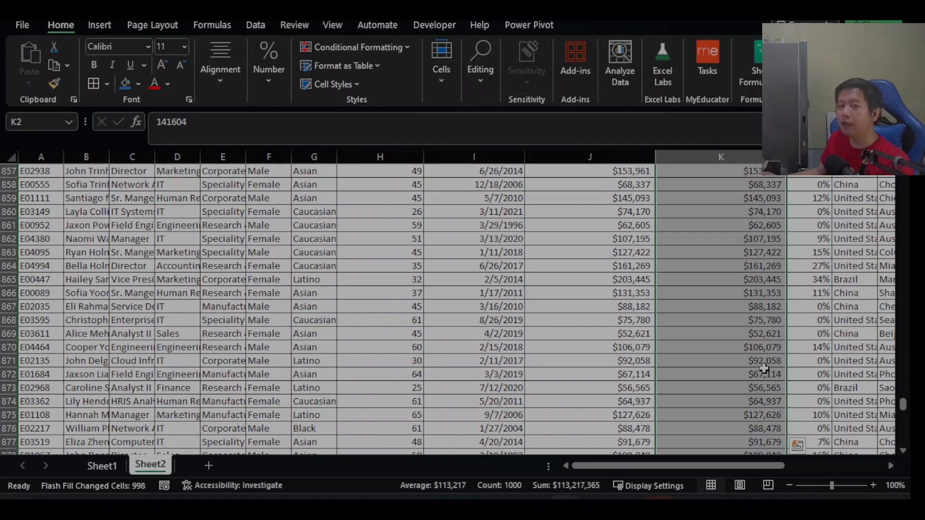
{"action": "scroll", "coordinate": [765, 369], "scroll_direction": "up", "scroll_amount": 7}
{"action": "left_click_drag", "start_coordinate": [903, 400], "coordinate": [903, 178]}
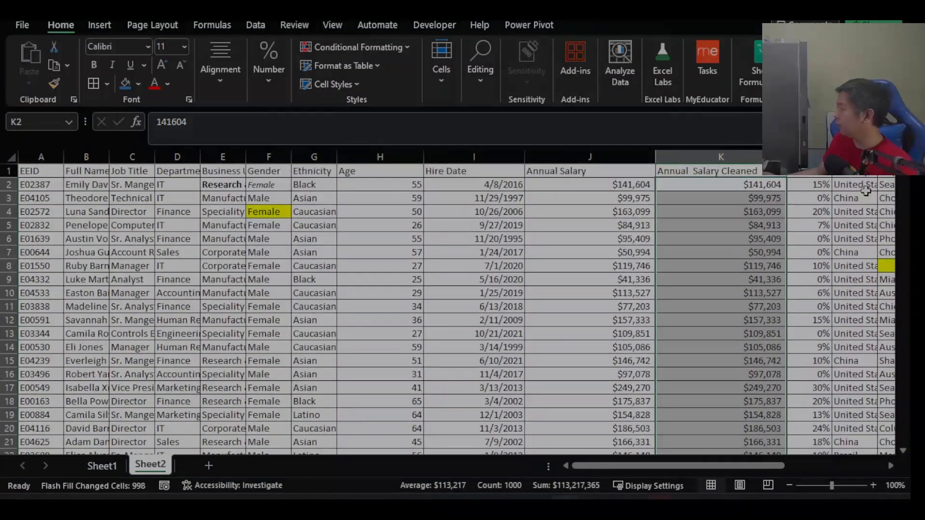
Compare the underlying values of several cells in Annual Salary column J with their counterparts in Annual Salary Cleaned column K
{"action": "left_click", "coordinate": [625, 156]}
{"action": "left_click", "coordinate": [619, 266]}
{"action": "left_click", "coordinate": [607, 187]}
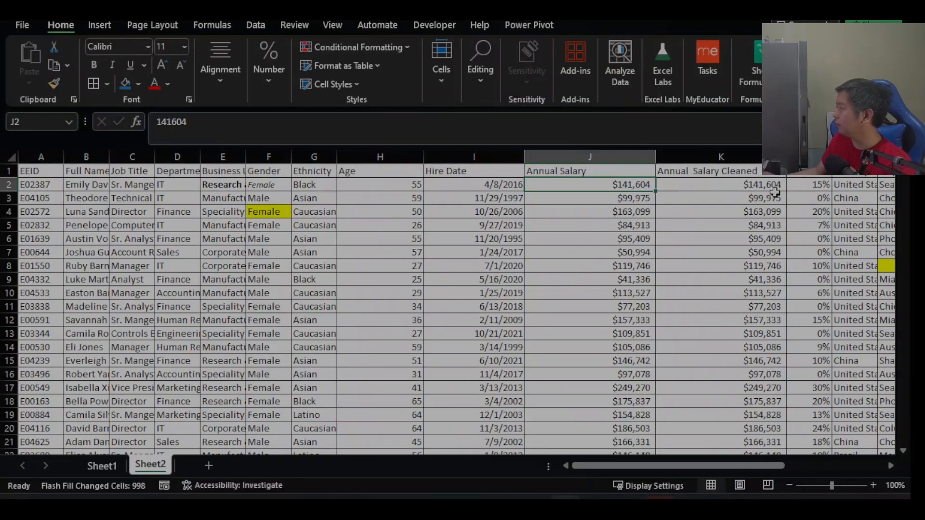
{"action": "left_click", "coordinate": [677, 186]}
{"action": "left_click", "coordinate": [608, 186]}
{"action": "left_click", "coordinate": [670, 189]}
{"action": "left_click", "coordinate": [619, 189]}
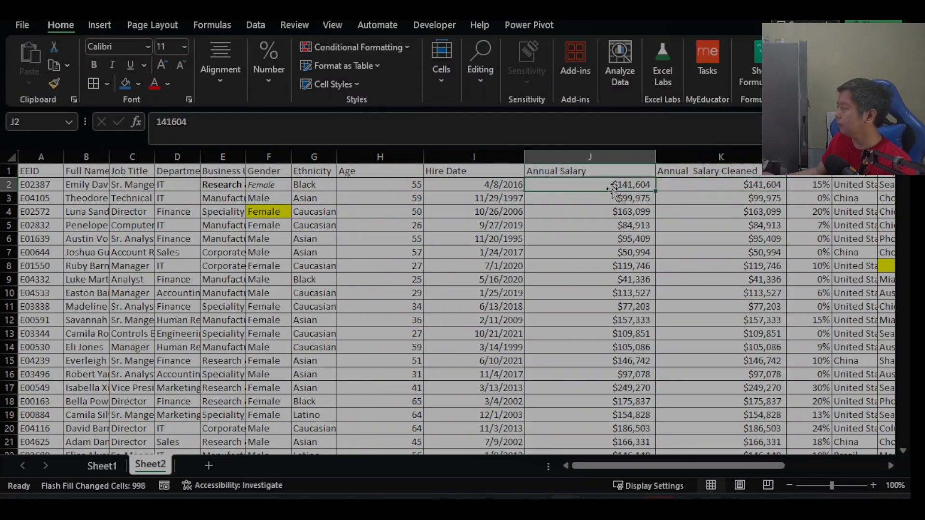
{"action": "left_click", "coordinate": [631, 225]}
{"action": "left_click", "coordinate": [621, 265]}
{"action": "left_click", "coordinate": [617, 279]}
{"action": "left_click", "coordinate": [615, 333]}
{"action": "left_click", "coordinate": [693, 265]}
{"action": "left_click", "coordinate": [705, 187]}
{"action": "left_click", "coordinate": [704, 214]}
{"action": "left_click", "coordinate": [698, 251]}
{"action": "left_click", "coordinate": [636, 251]}
{"action": "left_click", "coordinate": [731, 211]}
{"action": "left_click", "coordinate": [722, 187]}
{"action": "left_click", "coordinate": [708, 223]}
{"action": "left_click", "coordinate": [626, 226]}
{"action": "left_click", "coordinate": [675, 224]}
{"action": "left_click", "coordinate": [602, 184]}
{"action": "left_click", "coordinate": [601, 155]}
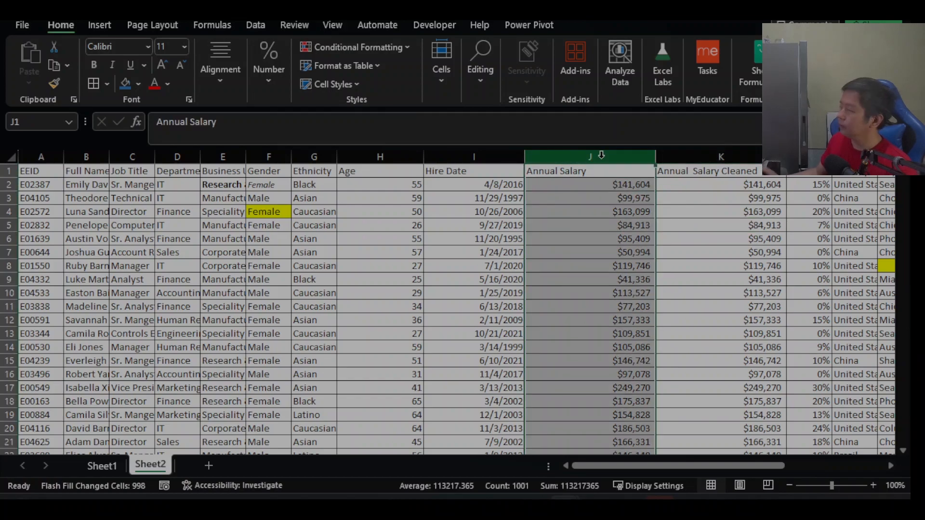
{"action": "left_click", "coordinate": [610, 240]}
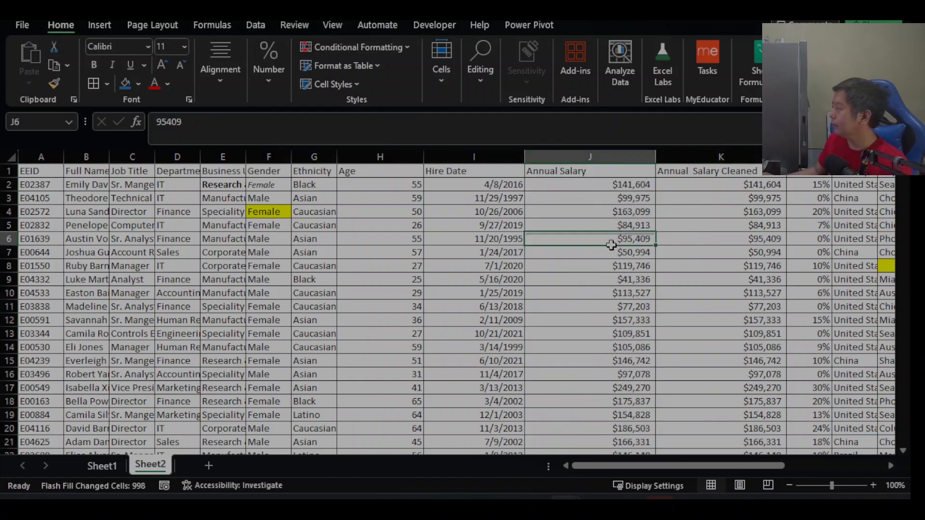
Check which number format is applied to the Annual Salary value in J2
{"action": "left_click", "coordinate": [609, 188]}
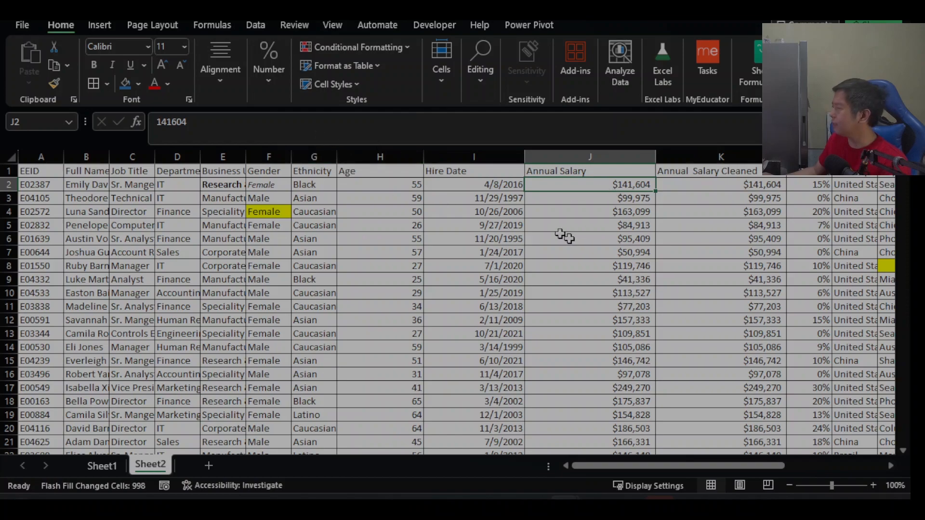
{"action": "left_click", "coordinate": [262, 87]}
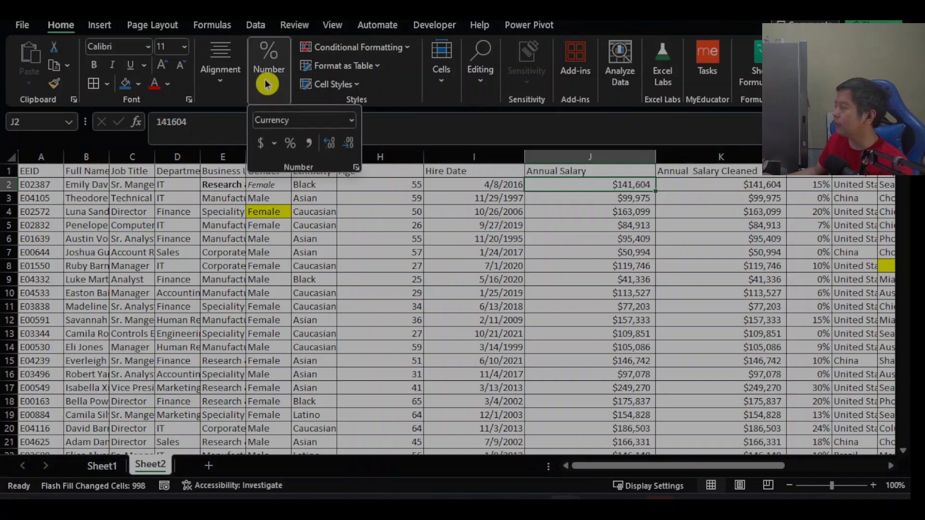
{"action": "left_click", "coordinate": [265, 85]}
{"action": "left_click", "coordinate": [587, 238]}
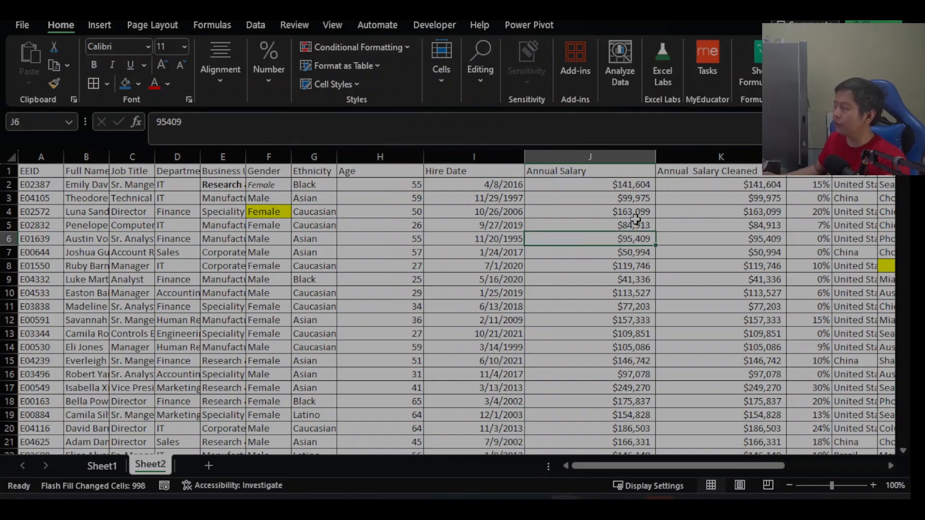
Try storing the salary in J2 as text with an apostrophe and dollar sign, '$141604, and undo it
{"action": "left_click", "coordinate": [614, 186]}
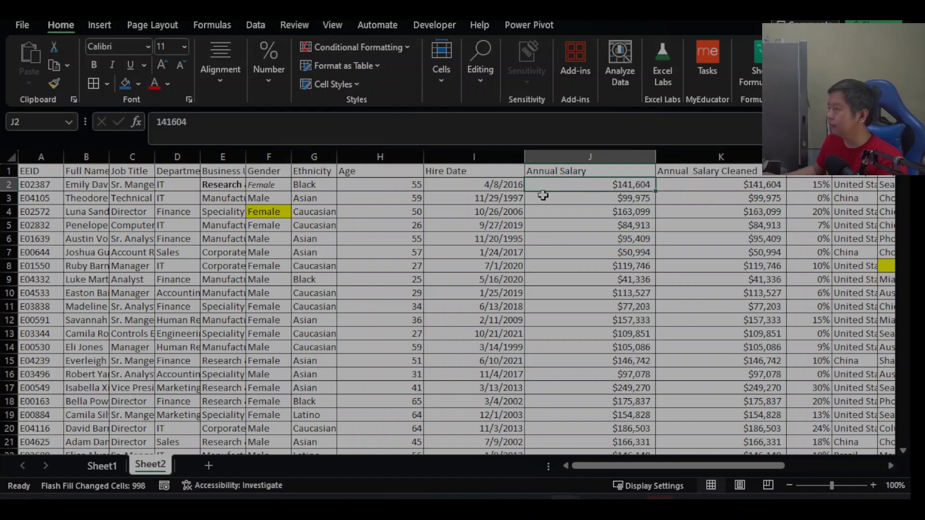
{"action": "left_click", "coordinate": [157, 123]}
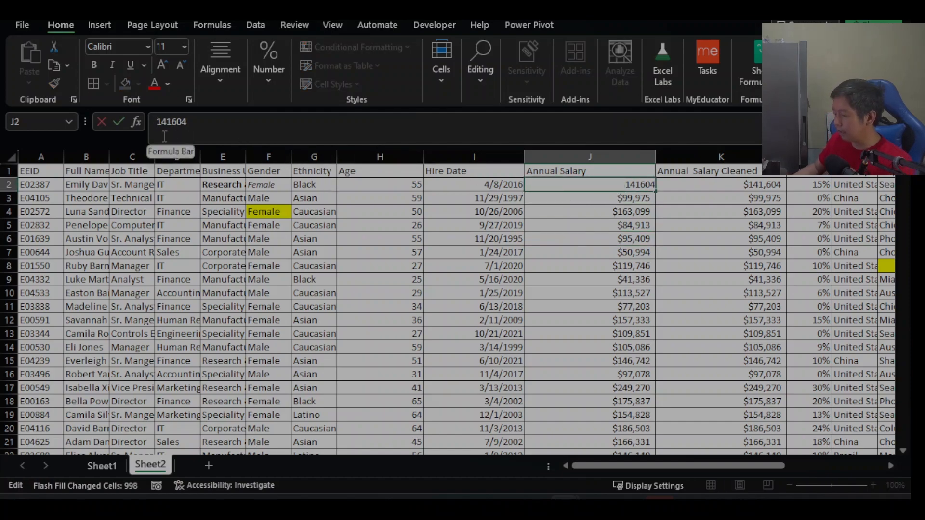
{"action": "type", "text": "'"}
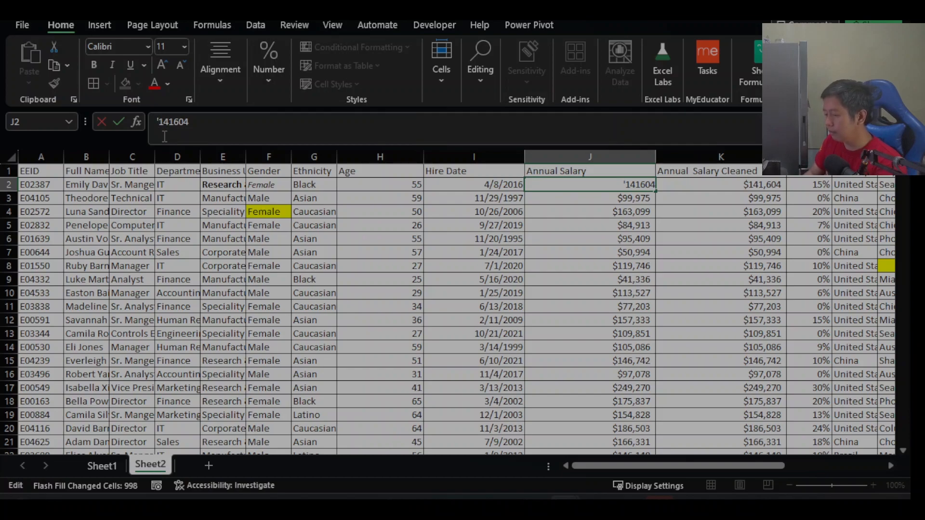
{"action": "type", "text": "$"}
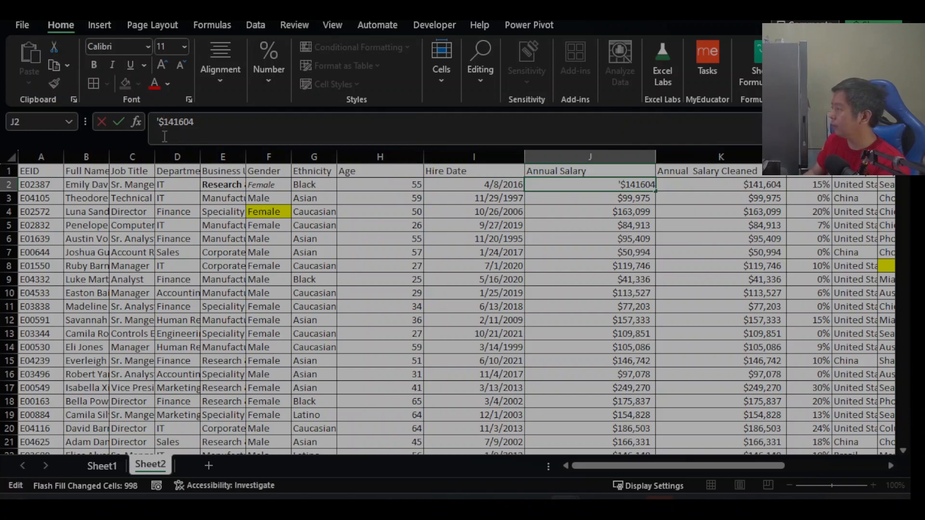
{"action": "key", "text": "Return"}
{"action": "key", "text": "Up"}
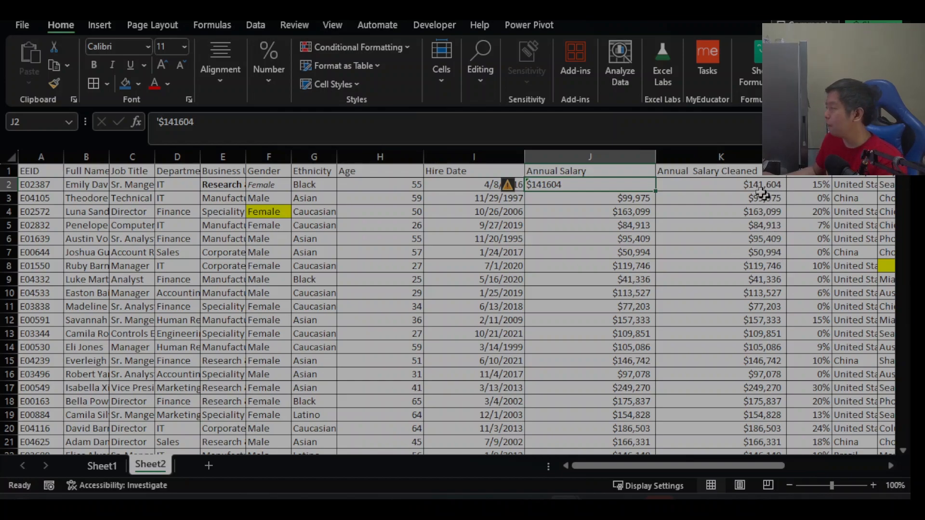
{"action": "key", "text": "ctrl+z"}
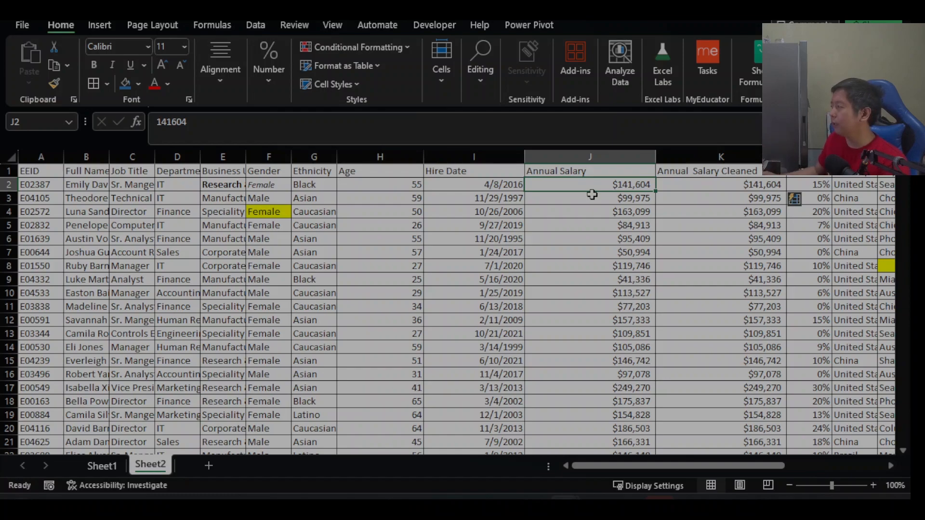
Create a Greater Than highlight rule for the Annual Salary column J with a threshold of $100000
{"action": "left_click", "coordinate": [597, 158]}
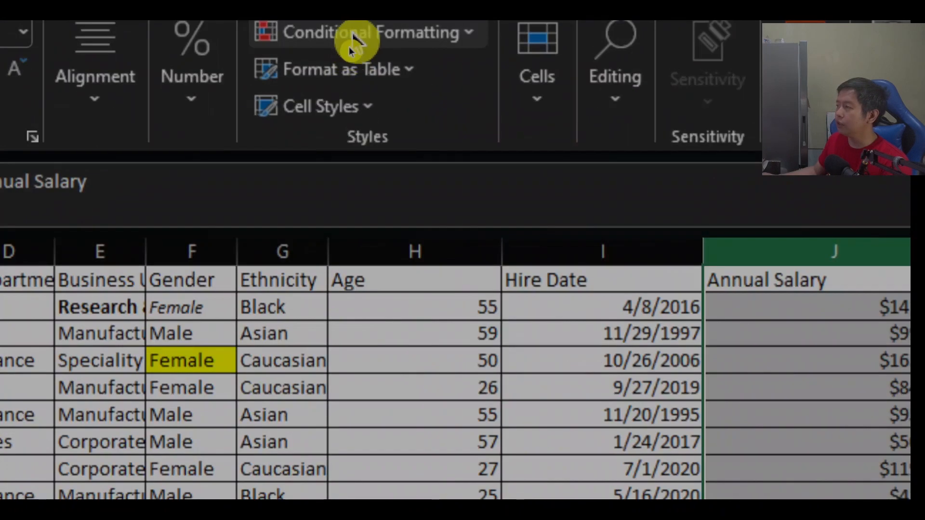
{"action": "left_click", "coordinate": [349, 44]}
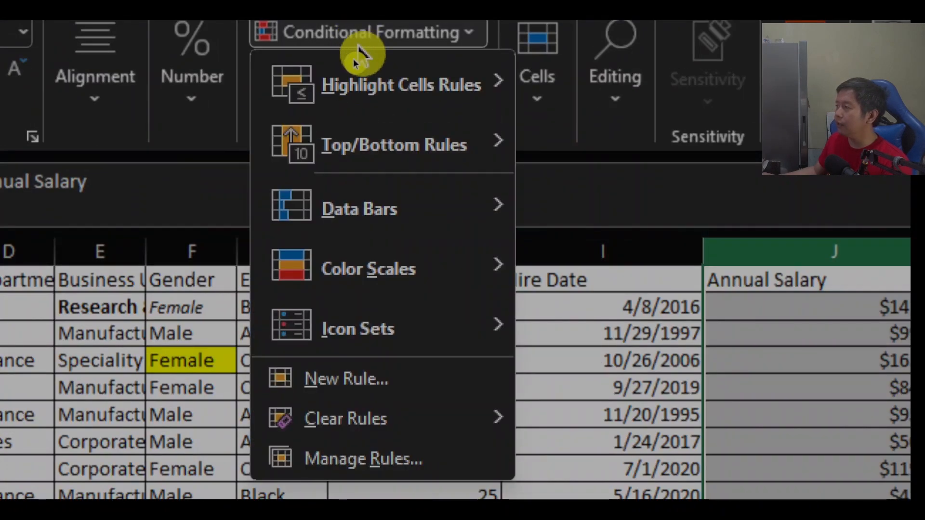
{"action": "mouse_move", "coordinate": [412, 99]}
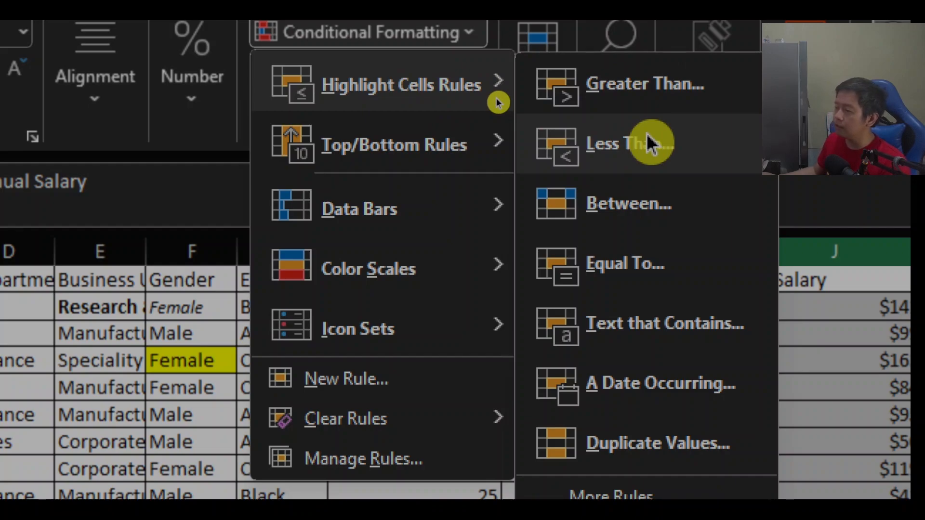
{"action": "left_click", "coordinate": [682, 92]}
{"action": "left_click_drag", "start_coordinate": [332, 274], "coordinate": [667, 139]}
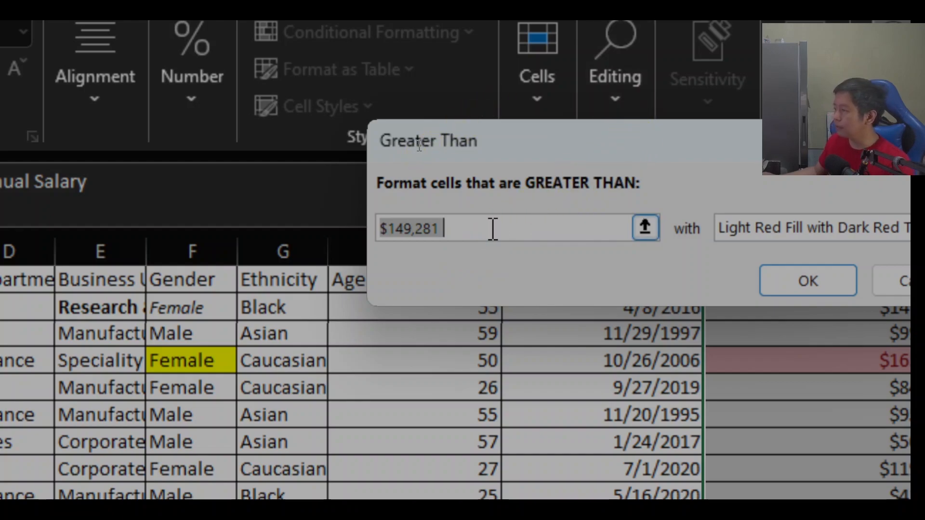
{"action": "left_click", "coordinate": [408, 237]}
{"action": "double_click", "coordinate": [393, 239]}
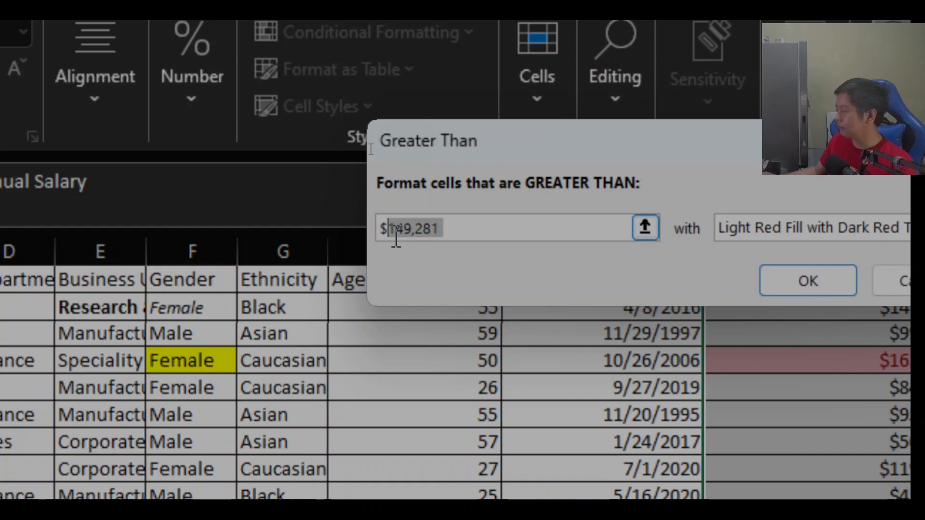
{"action": "type", "text": "$100000"}
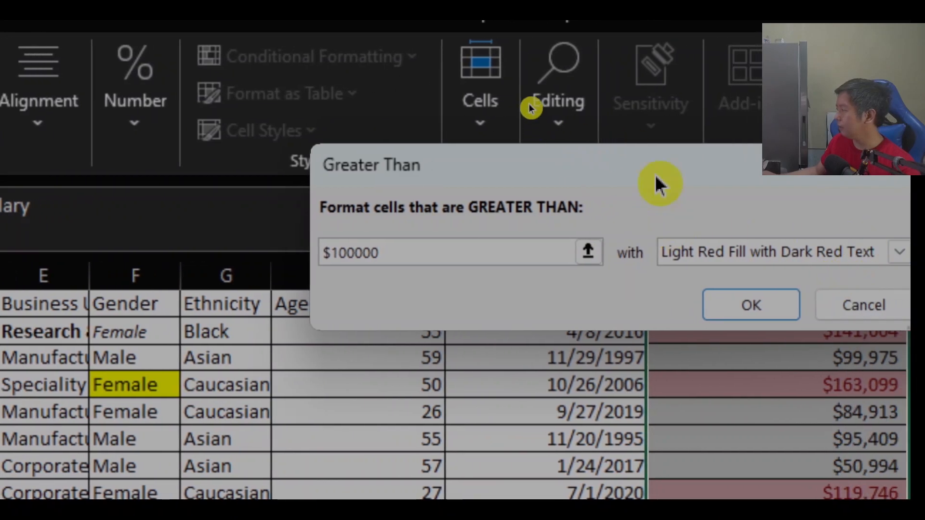
Compare the rule's preset formats and apply it with Light Red Fill with Dark Red Text
{"action": "left_click_drag", "start_coordinate": [658, 183], "coordinate": [454, 105]}
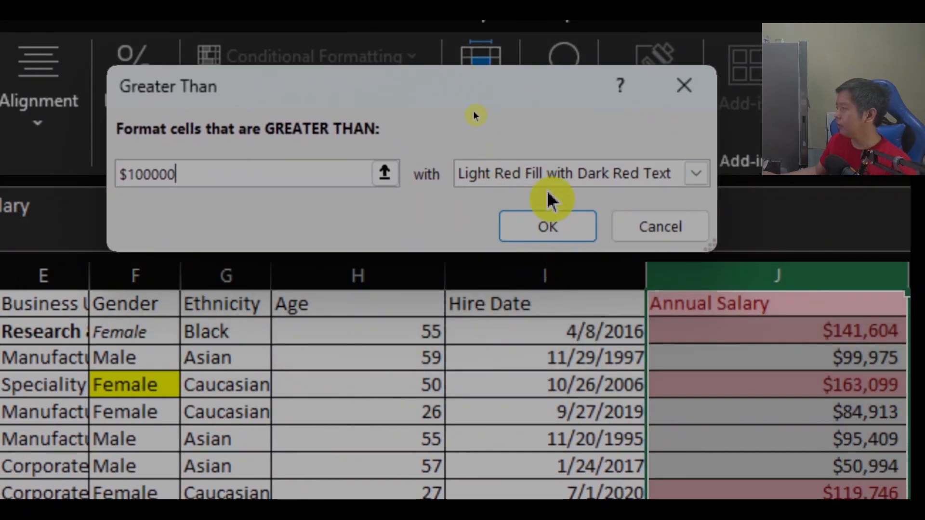
{"action": "left_click", "coordinate": [698, 178]}
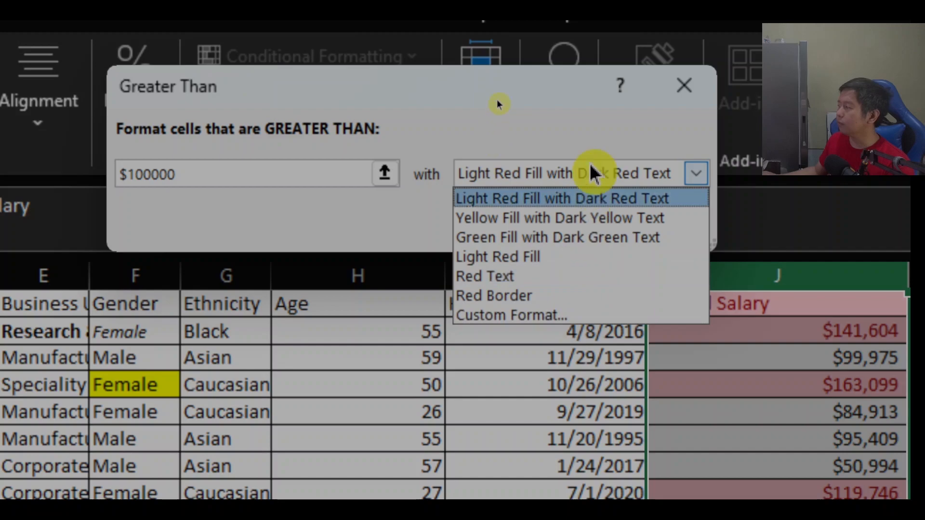
{"action": "left_click", "coordinate": [483, 101]}
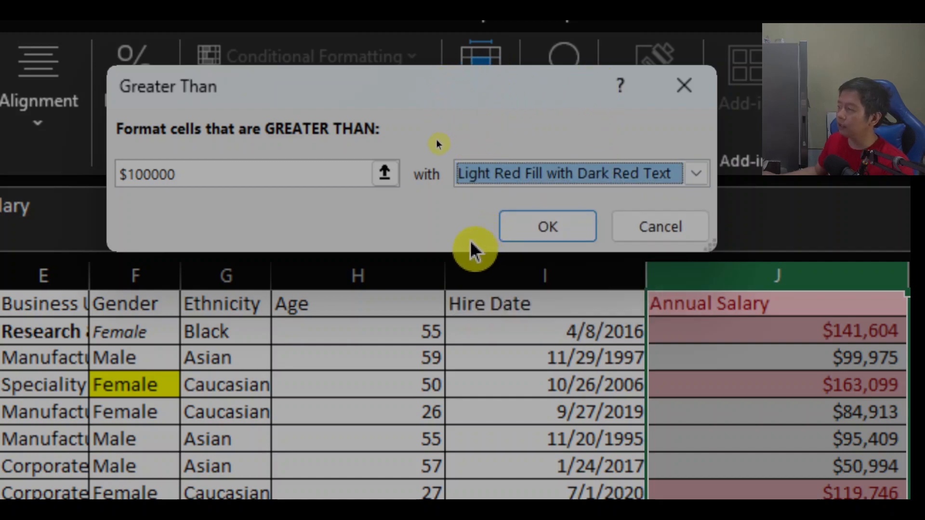
{"action": "left_click", "coordinate": [530, 229]}
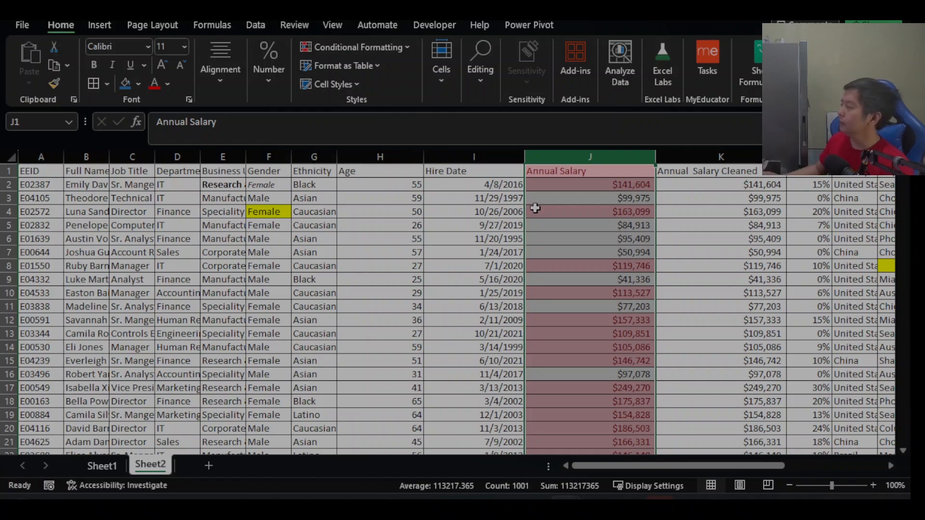
{"action": "left_click", "coordinate": [573, 271]}
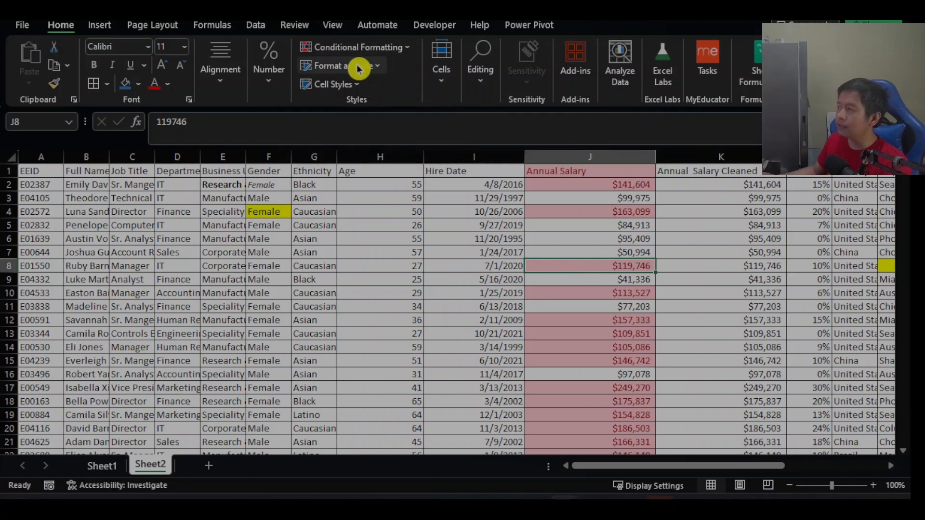
Start formatting the employee data as a table, choosing a blue style with a solid header from the Light group
{"action": "left_click", "coordinate": [388, 278]}
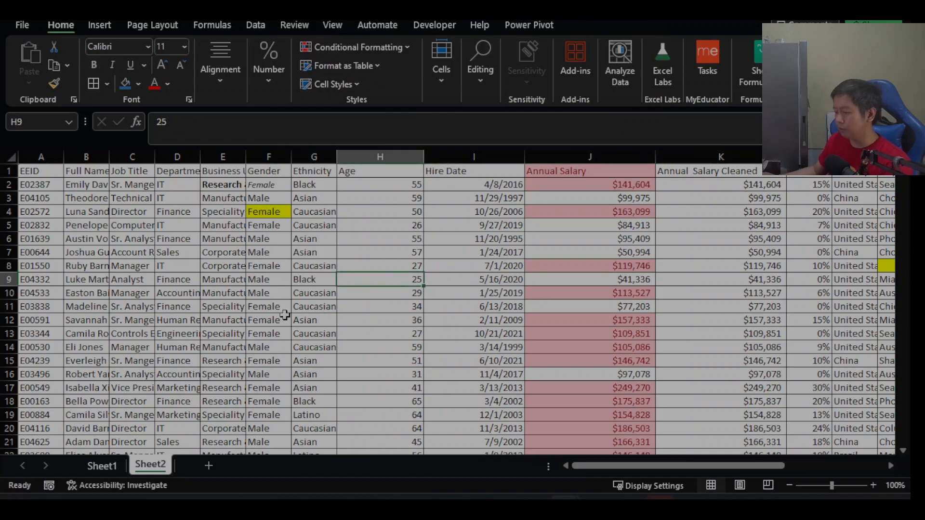
{"action": "key", "text": "ctrl+a"}
{"action": "left_click", "coordinate": [273, 305]}
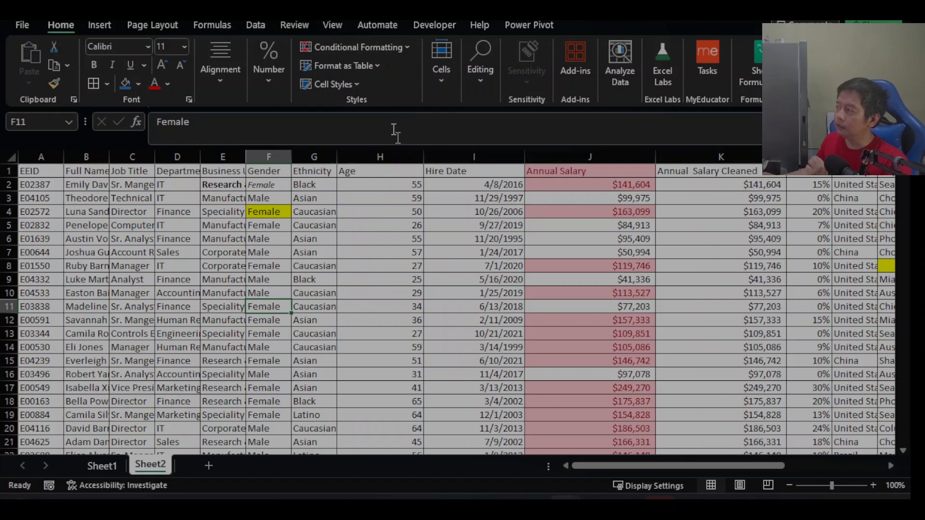
{"action": "left_click", "coordinate": [348, 72]}
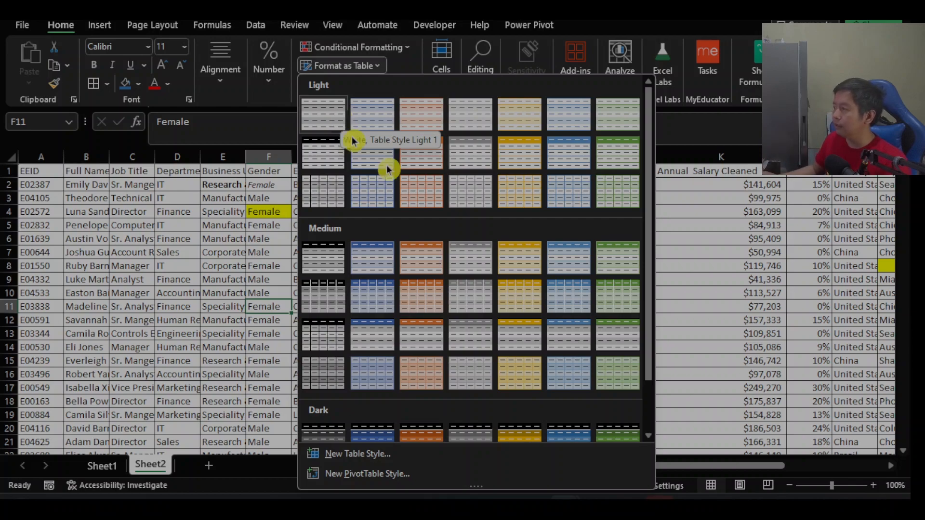
{"action": "left_click", "coordinate": [559, 166]}
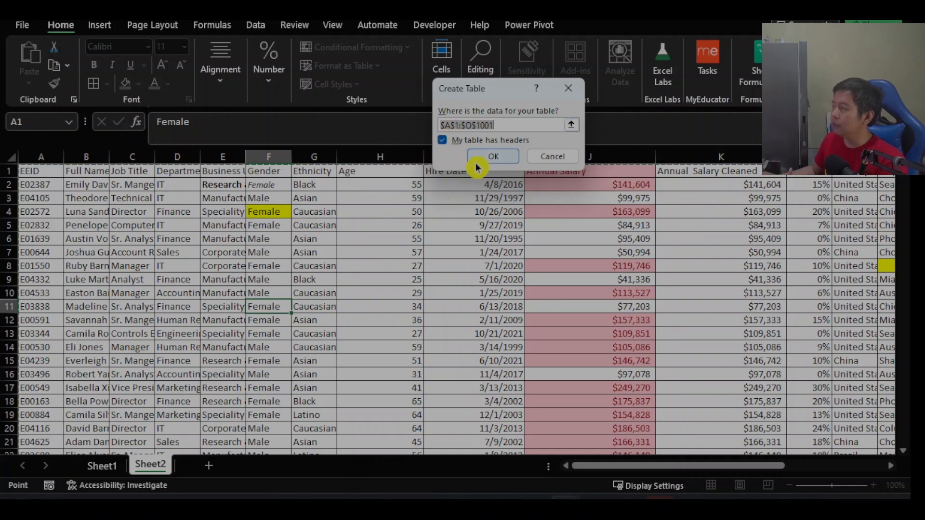
Check that the proposed range $A$1:$O$1001 reaches the last data row and create the table with headers
{"action": "scroll", "coordinate": [687, 275], "scroll_direction": "down", "scroll_amount": 5}
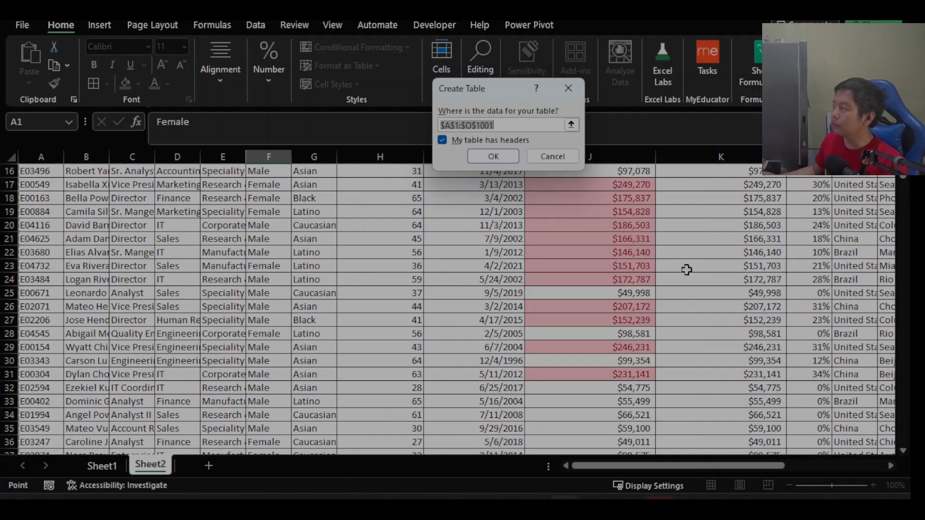
{"action": "scroll", "coordinate": [583, 300], "scroll_direction": "down", "scroll_amount": 6}
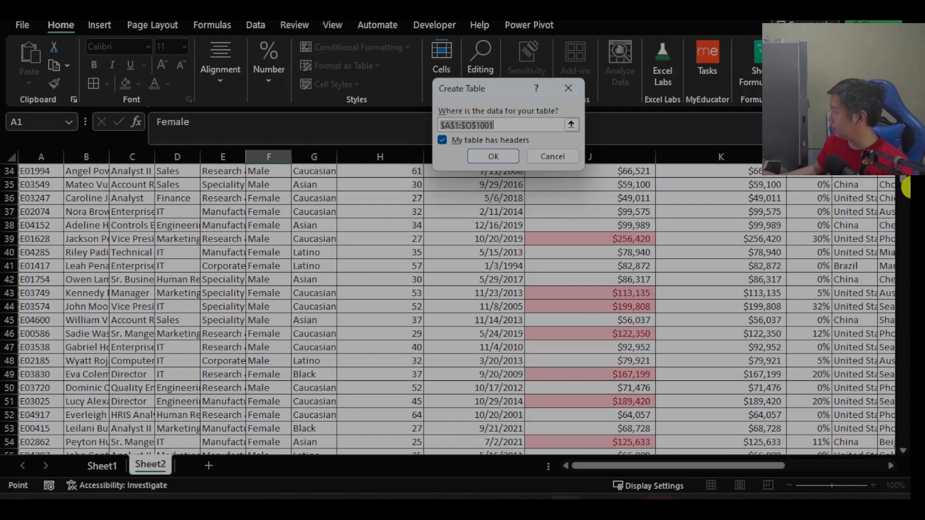
{"action": "left_click_drag", "start_coordinate": [904, 186], "coordinate": [905, 445]}
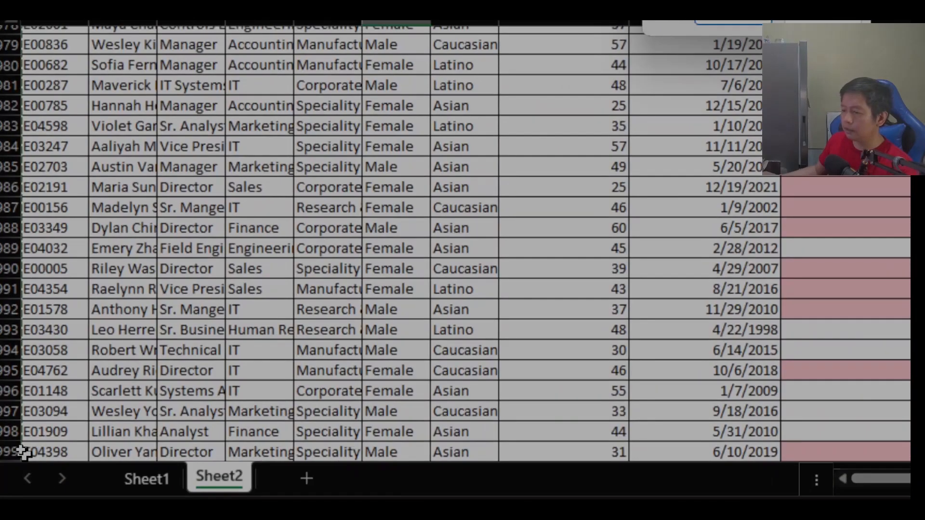
{"action": "scroll", "coordinate": [21, 451], "scroll_direction": "down", "scroll_amount": 2}
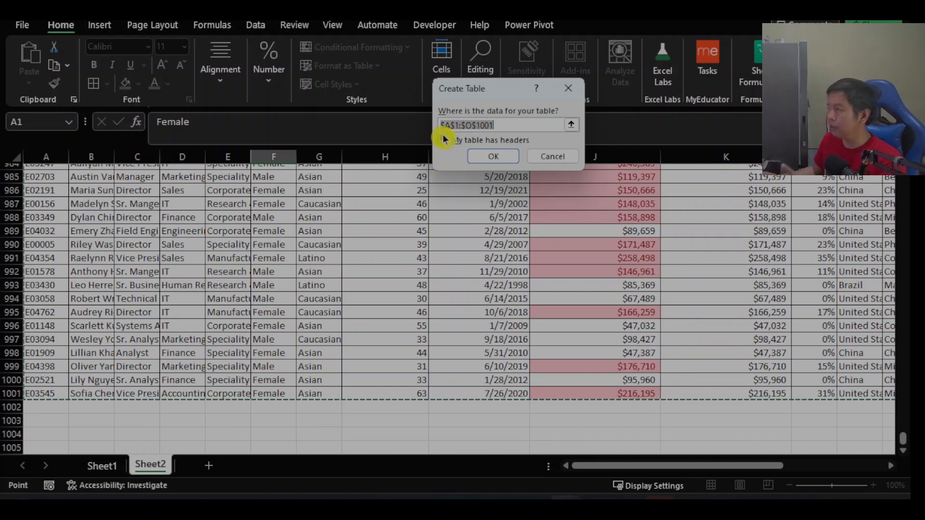
{"action": "left_click", "coordinate": [493, 156]}
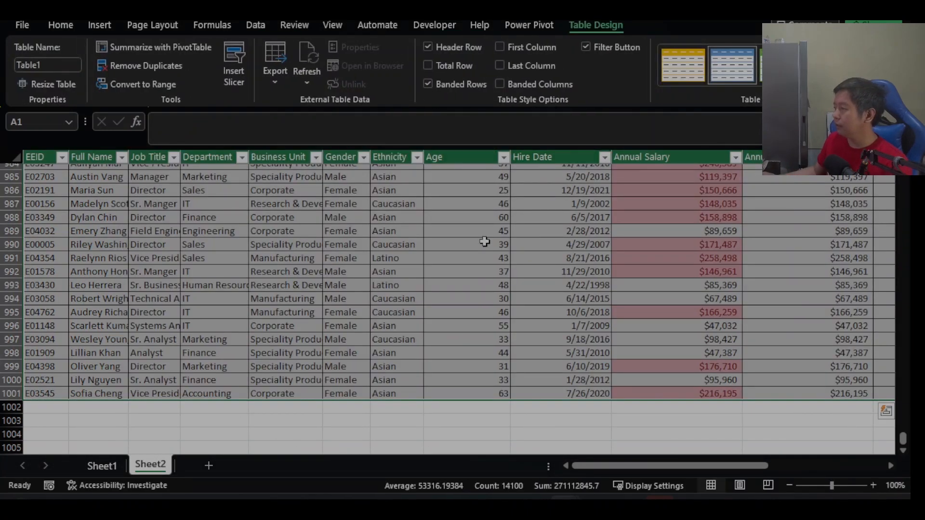
Return to the start of the sheet and rename the new table as Dataset1
{"action": "left_click_drag", "start_coordinate": [903, 440], "coordinate": [903, 179]}
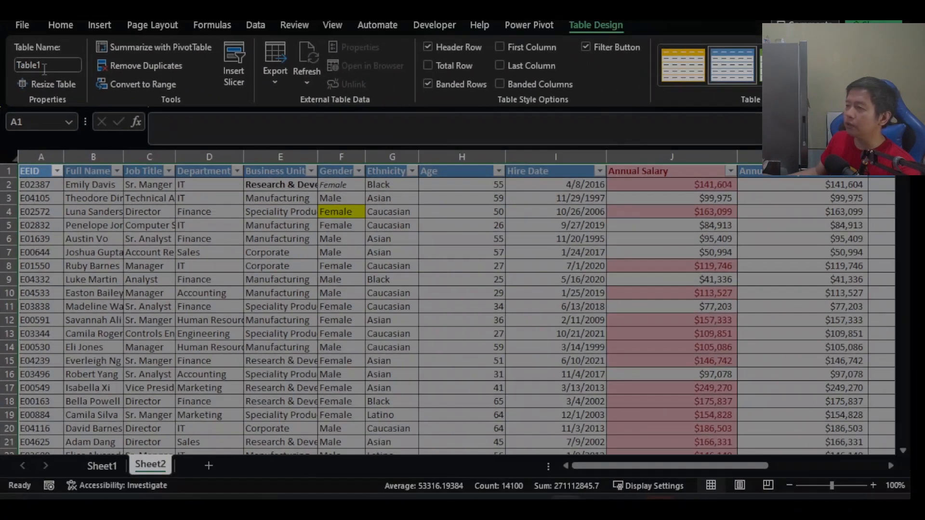
{"action": "left_click", "coordinate": [47, 60]}
{"action": "left_click_drag", "start_coordinate": [50, 65], "coordinate": [2, 71]}
{"action": "type", "text": "Dta"}
{"action": "key", "text": "BackSpace"}
{"action": "key", "text": "BackSpace"}
{"action": "type", "text": "at"}
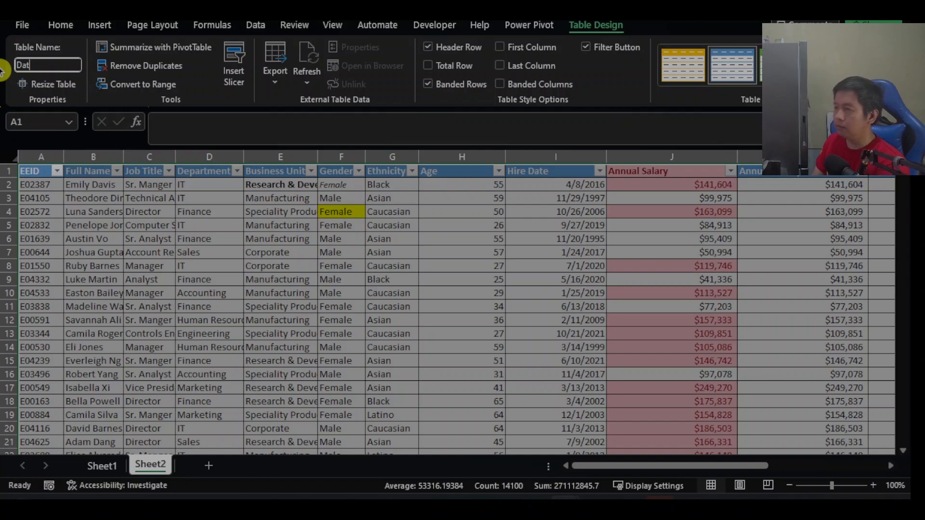
{"action": "type", "text": "aset1"}
{"action": "left_click", "coordinate": [165, 230]}
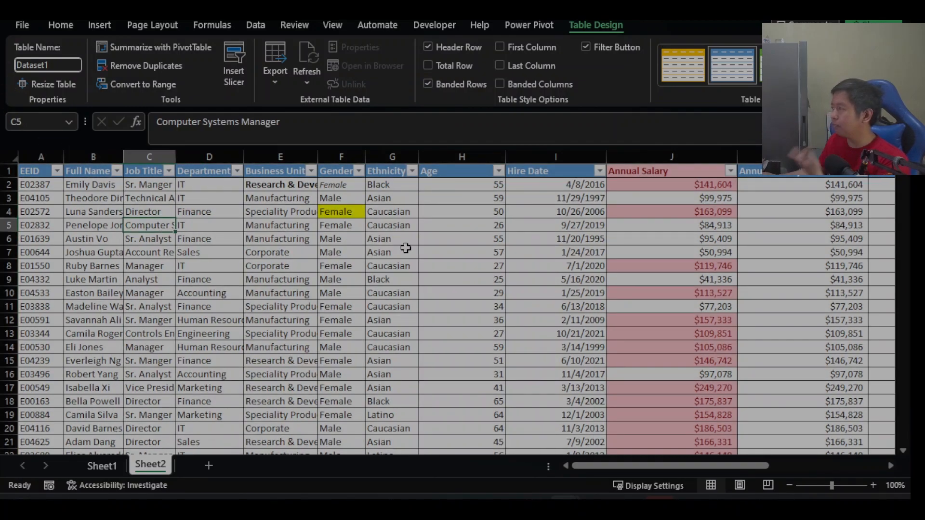
Look over the available cell styles, including the themed and number format styles, without applying one
{"action": "left_click", "coordinate": [62, 27]}
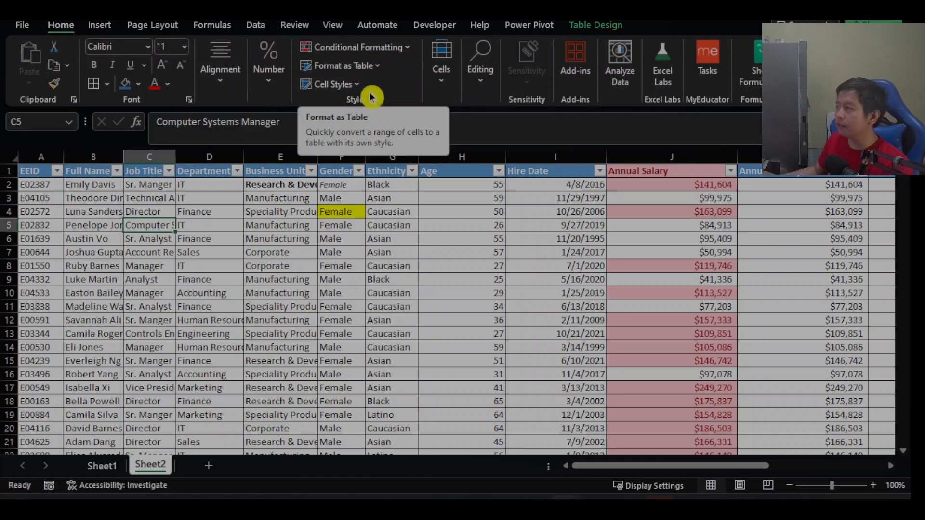
{"action": "left_click", "coordinate": [359, 86]}
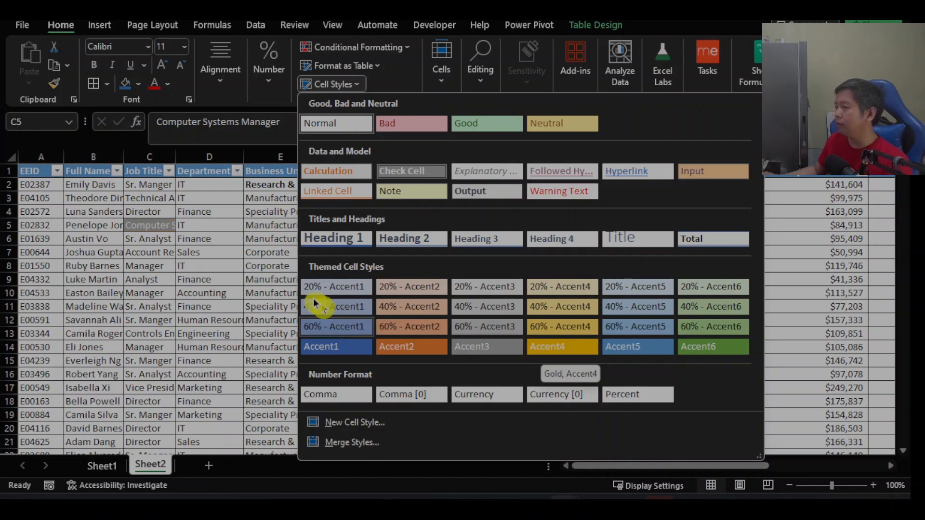
{"action": "left_click", "coordinate": [204, 254]}
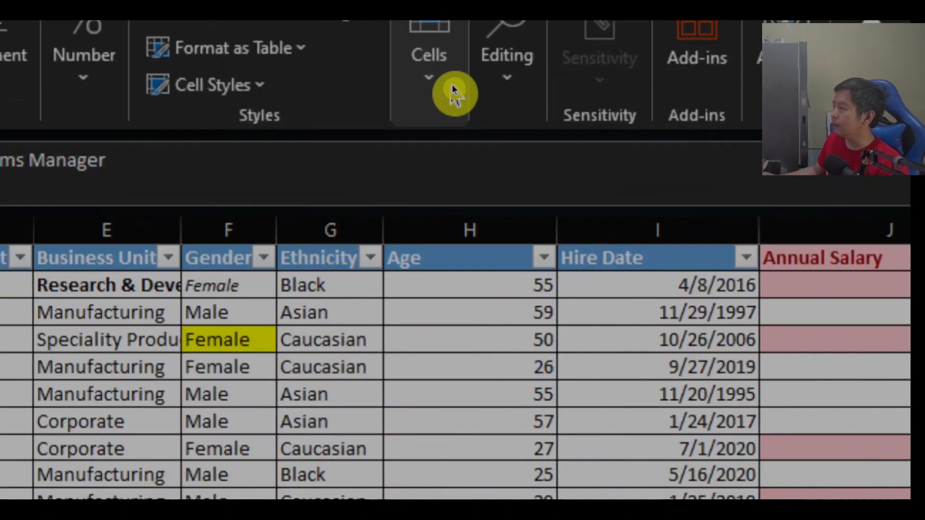
Review the cell insert and delete options, and the format options for size, visibility, sheet organization and protection
{"action": "left_click", "coordinate": [449, 93]}
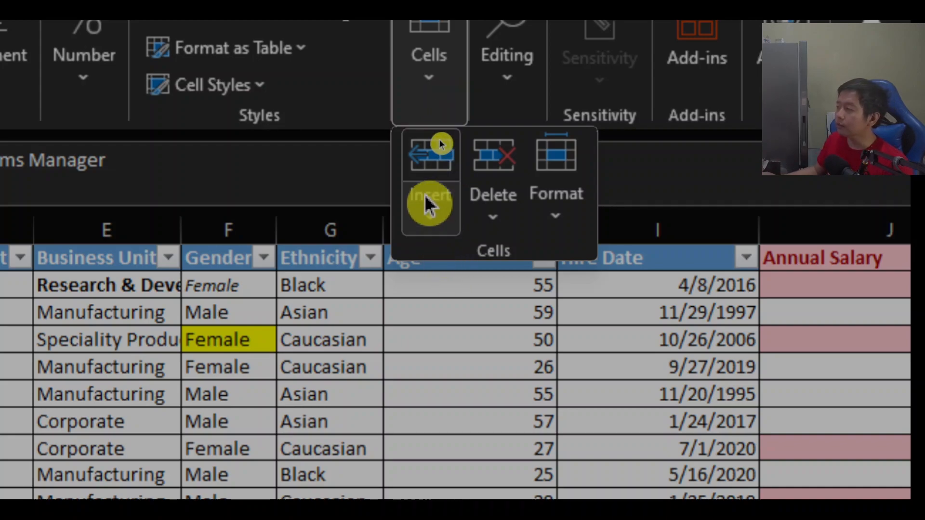
{"action": "left_click", "coordinate": [431, 235]}
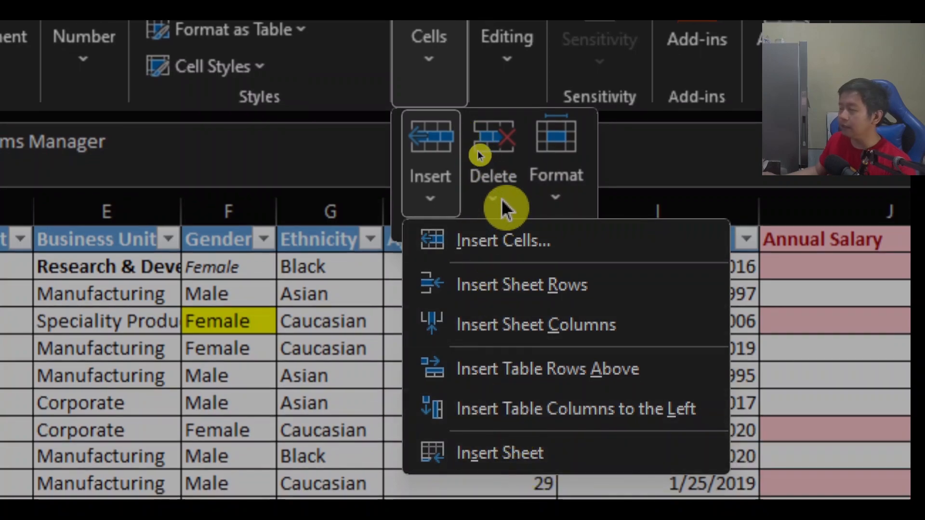
{"action": "left_click", "coordinate": [497, 200]}
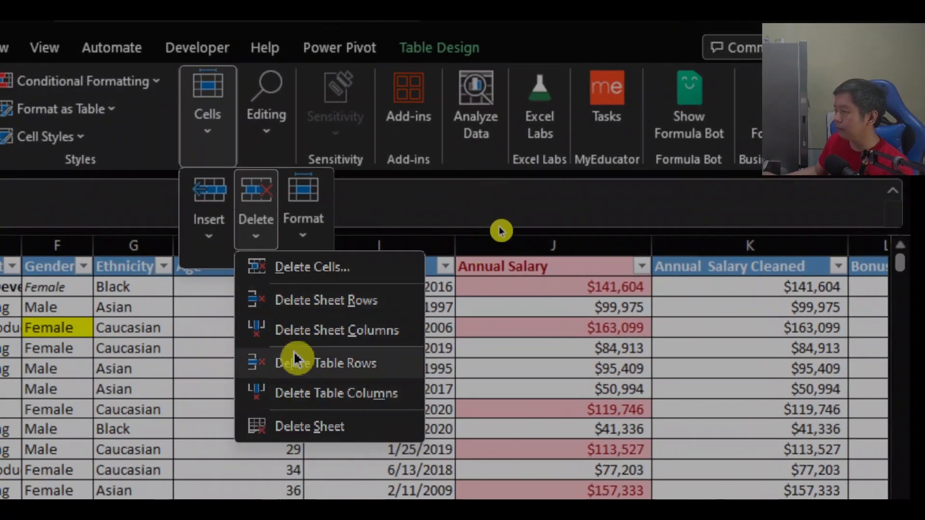
{"action": "left_click", "coordinate": [302, 236]}
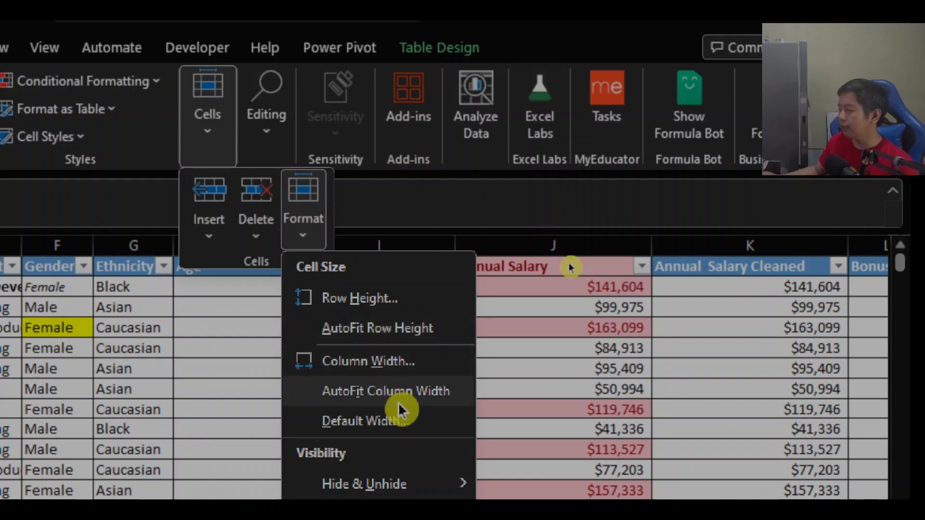
{"action": "mouse_move", "coordinate": [435, 481]}
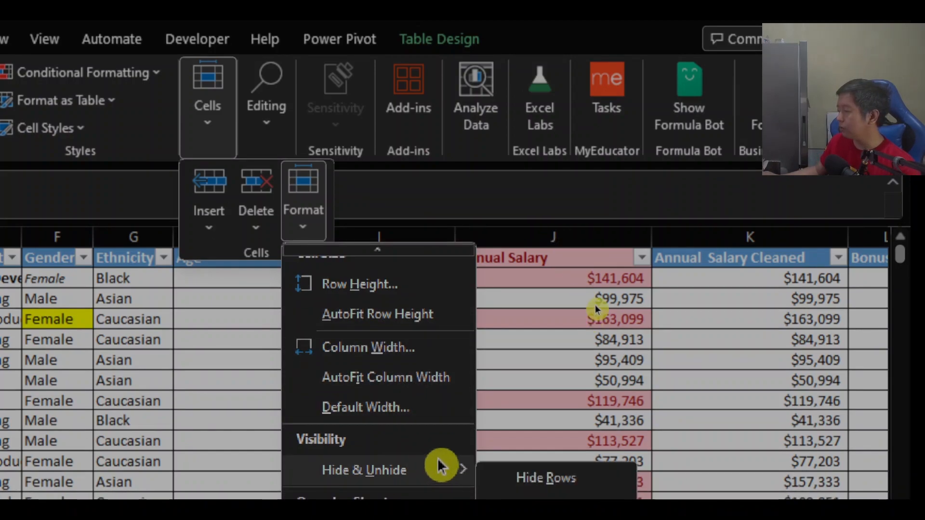
{"action": "scroll", "coordinate": [595, 310], "scroll_direction": "down", "scroll_amount": 2}
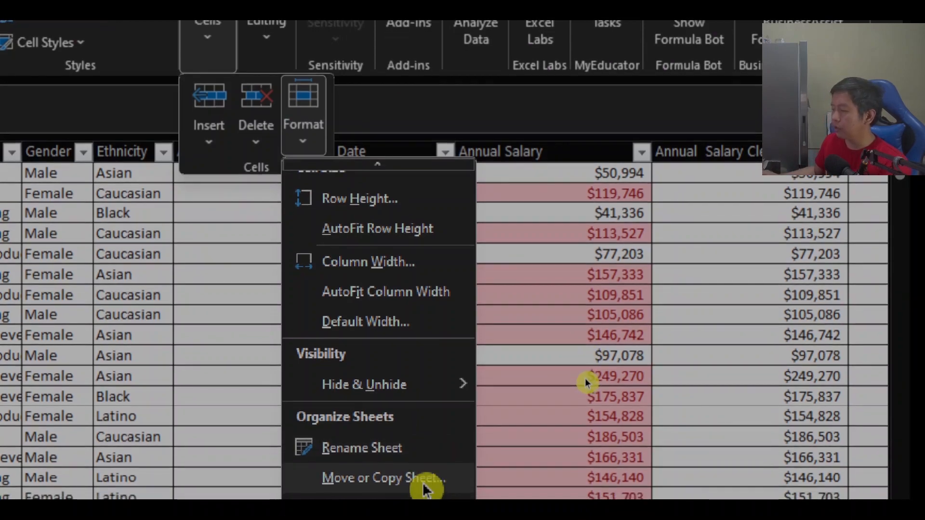
{"action": "scroll", "coordinate": [527, 393], "scroll_direction": "down", "scroll_amount": 2}
{"action": "mouse_move", "coordinate": [436, 494]}
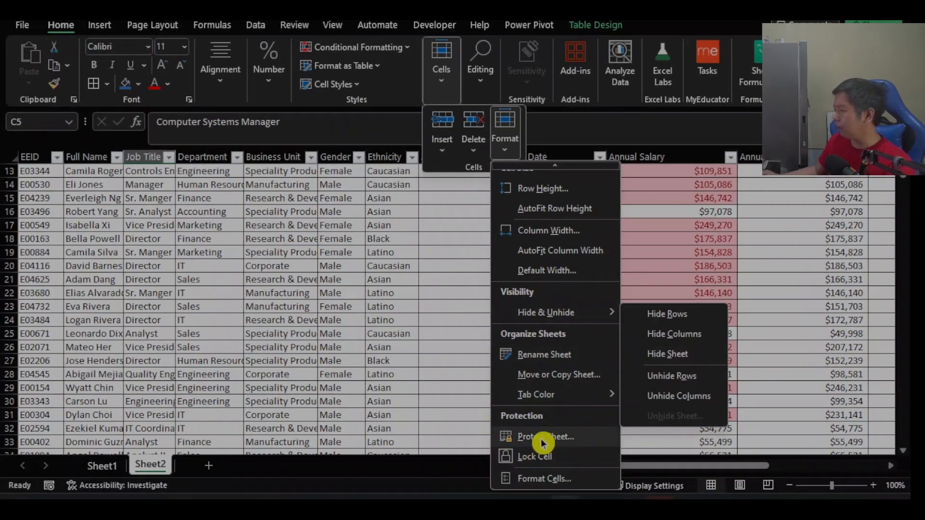
{"action": "left_click", "coordinate": [442, 159]}
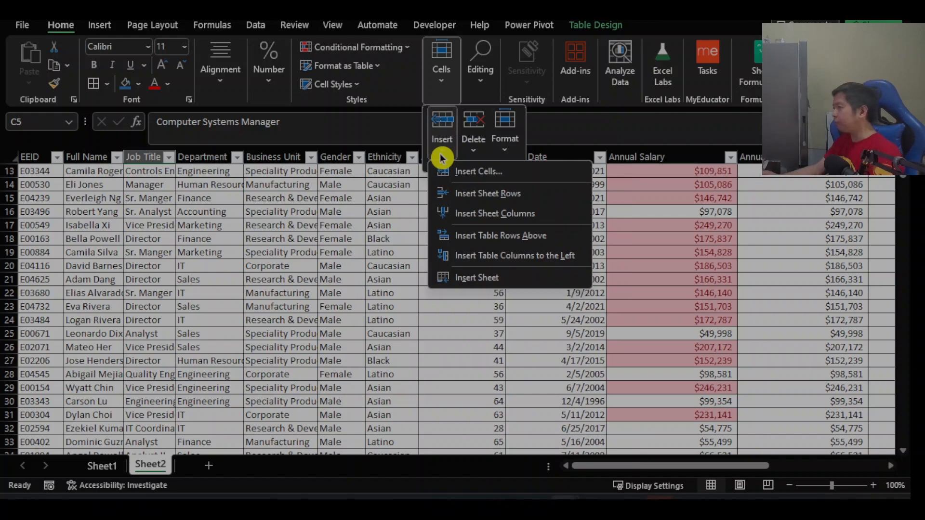
{"action": "left_click", "coordinate": [251, 252]}
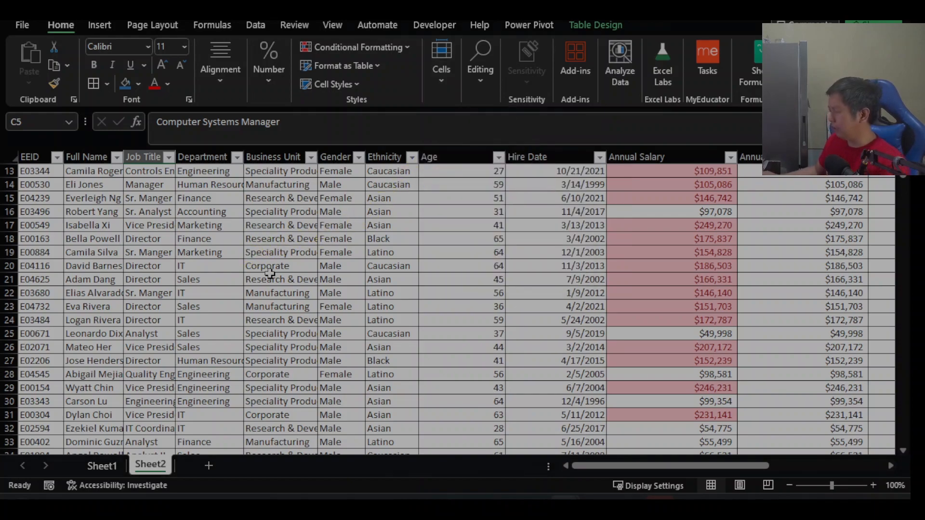
{"action": "scroll", "coordinate": [269, 273], "scroll_direction": "up", "scroll_amount": 4}
{"action": "left_click", "coordinate": [282, 295]}
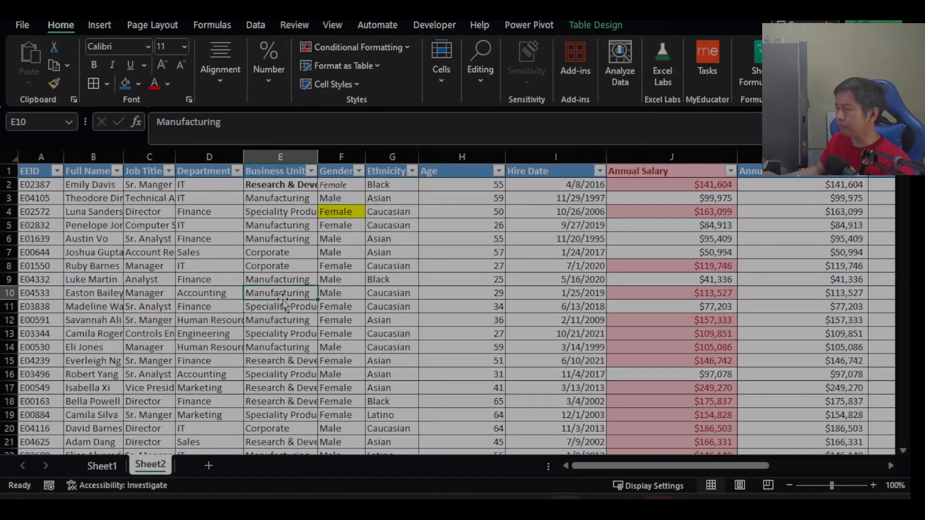
{"action": "left_click", "coordinate": [251, 303]}
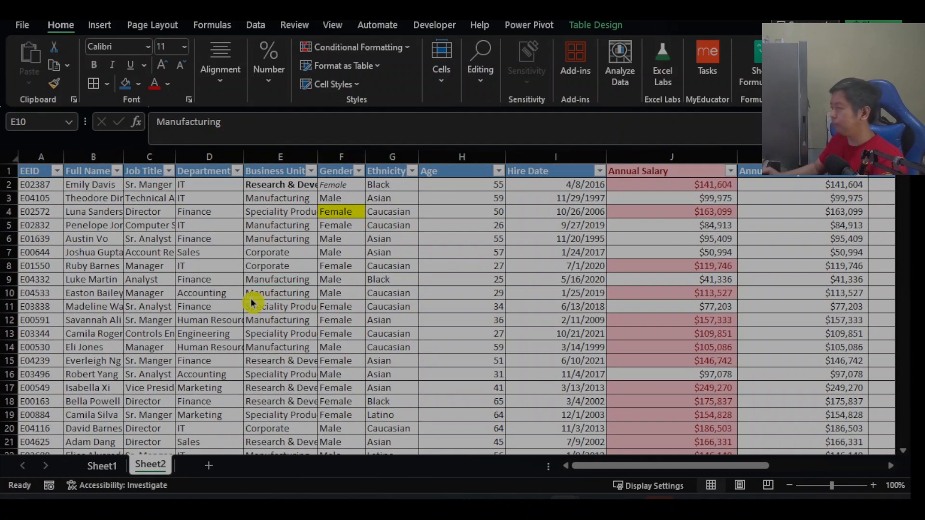
{"action": "left_click", "coordinate": [448, 265]}
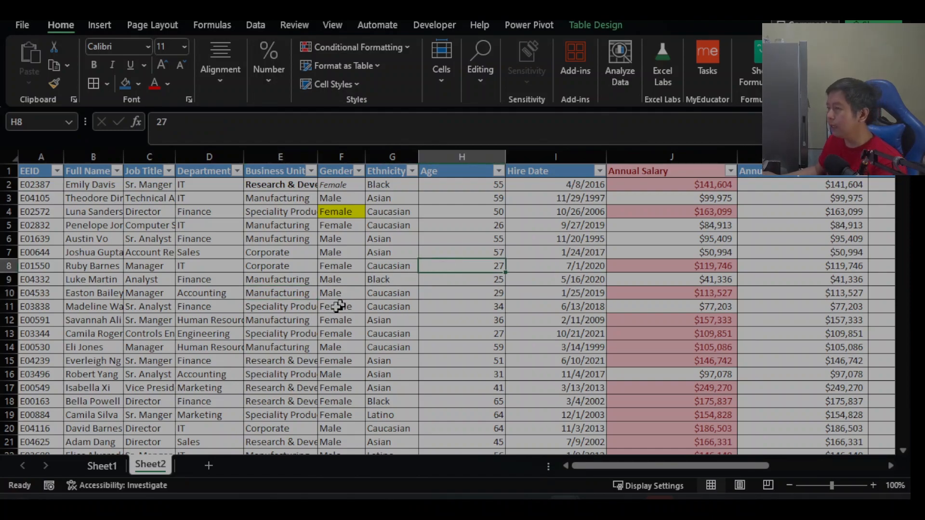
{"action": "left_click", "coordinate": [442, 93]}
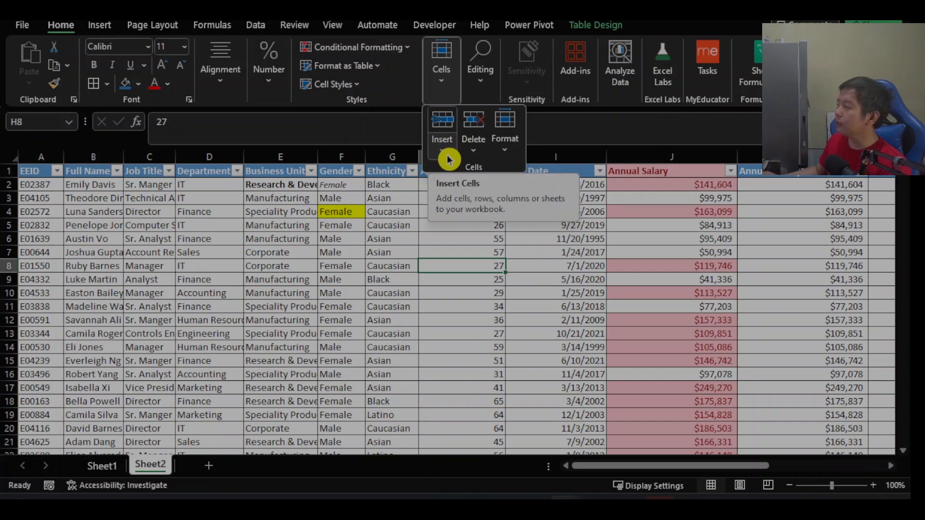
{"action": "left_click", "coordinate": [255, 275]}
Insert a blank sheet row above row 8 of the employee table
{"action": "left_click", "coordinate": [42, 266]}
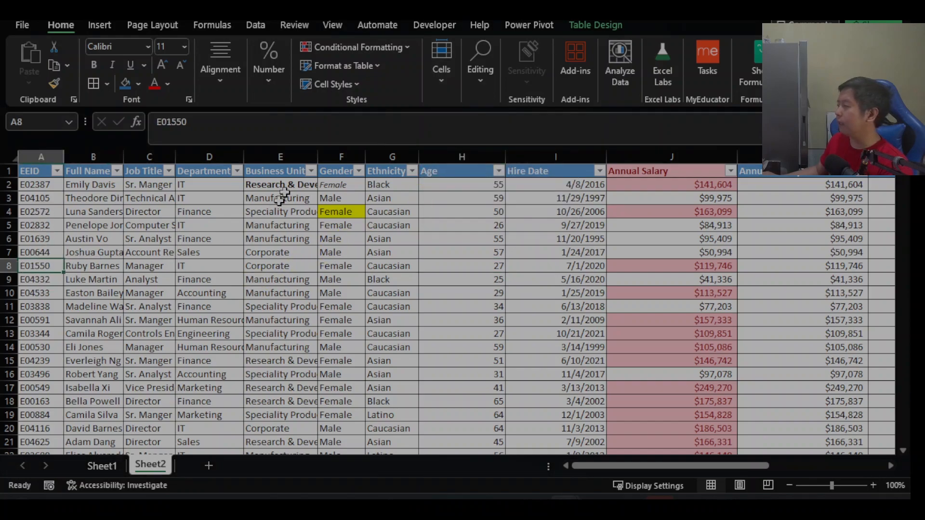
{"action": "left_click", "coordinate": [439, 92]}
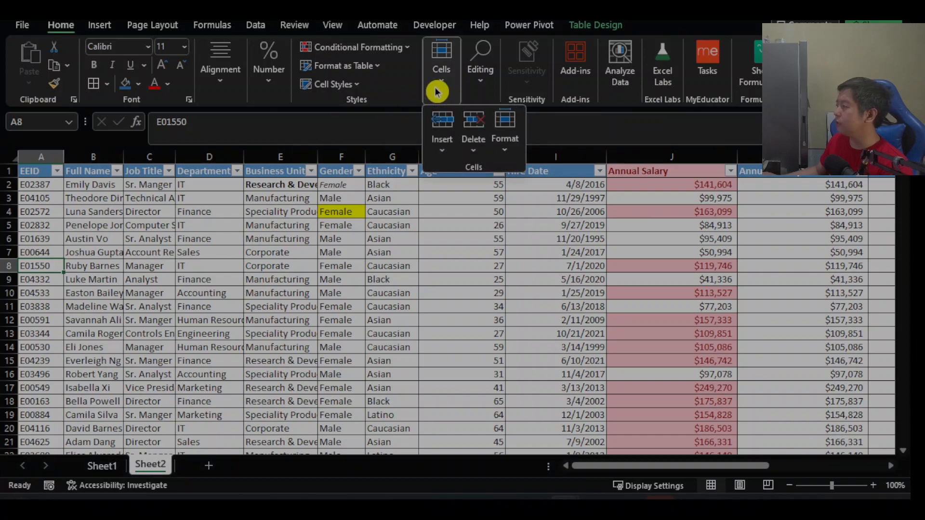
{"action": "left_click", "coordinate": [449, 154]}
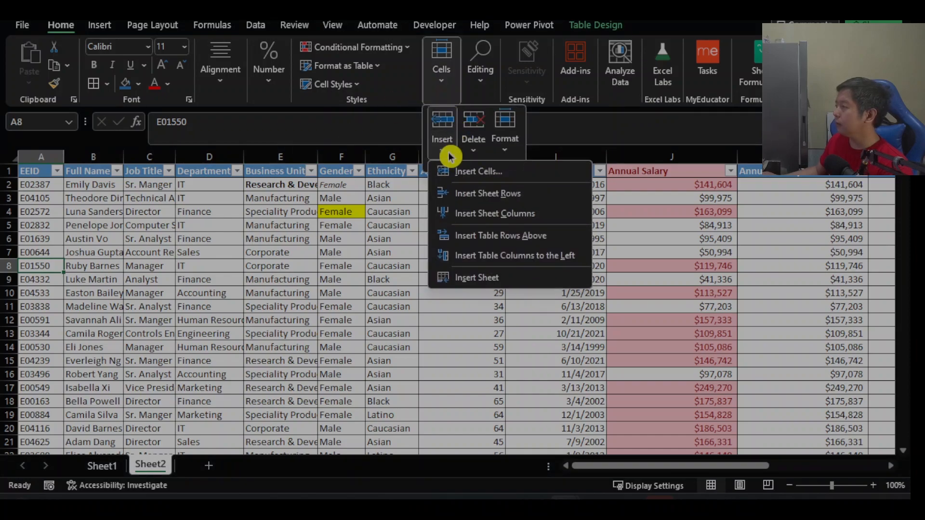
{"action": "left_click", "coordinate": [475, 199]}
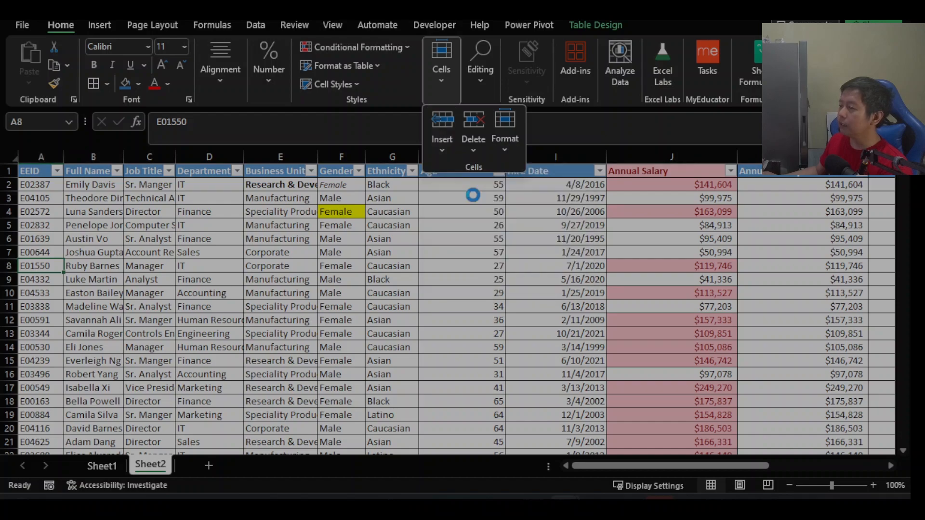
Select the whole blank row 8 and delete it as a sheet row
{"action": "left_click", "coordinate": [7, 266]}
{"action": "left_click", "coordinate": [5, 265]}
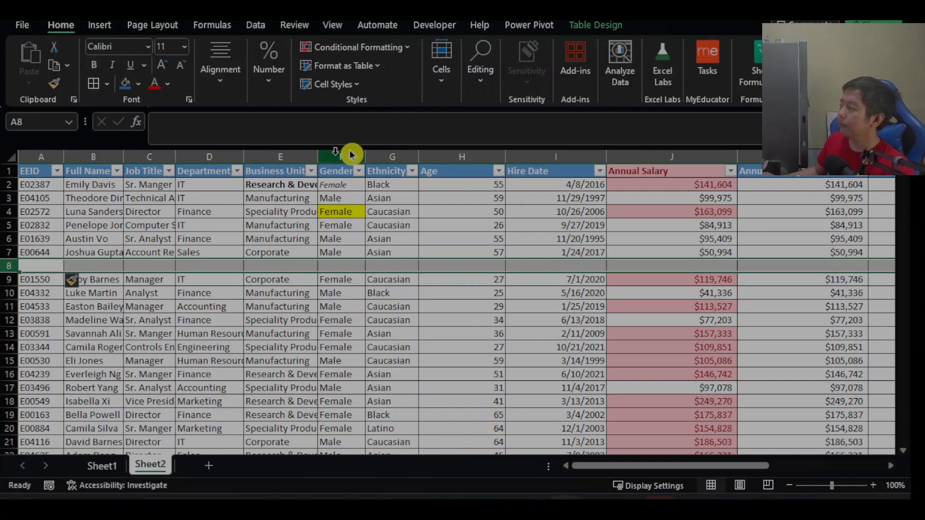
{"action": "left_click", "coordinate": [436, 87]}
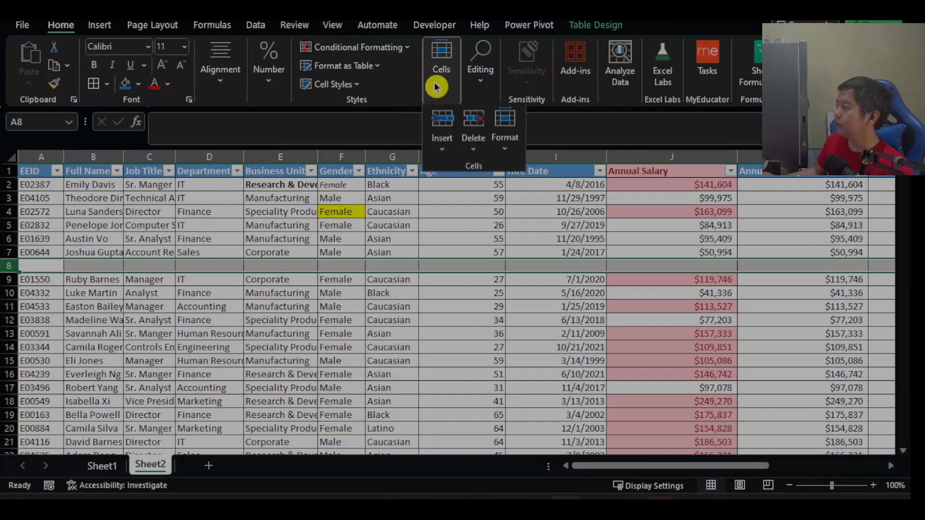
{"action": "left_click", "coordinate": [479, 152]}
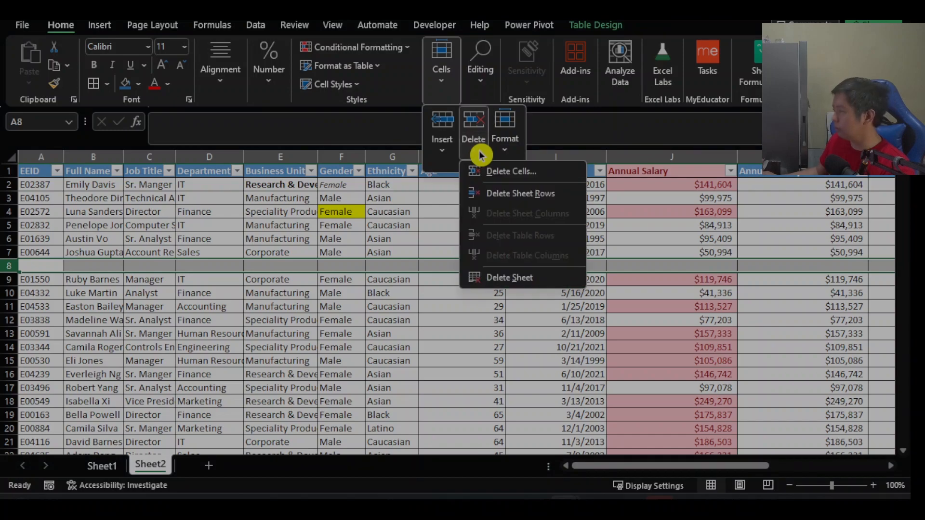
{"action": "left_click", "coordinate": [506, 201]}
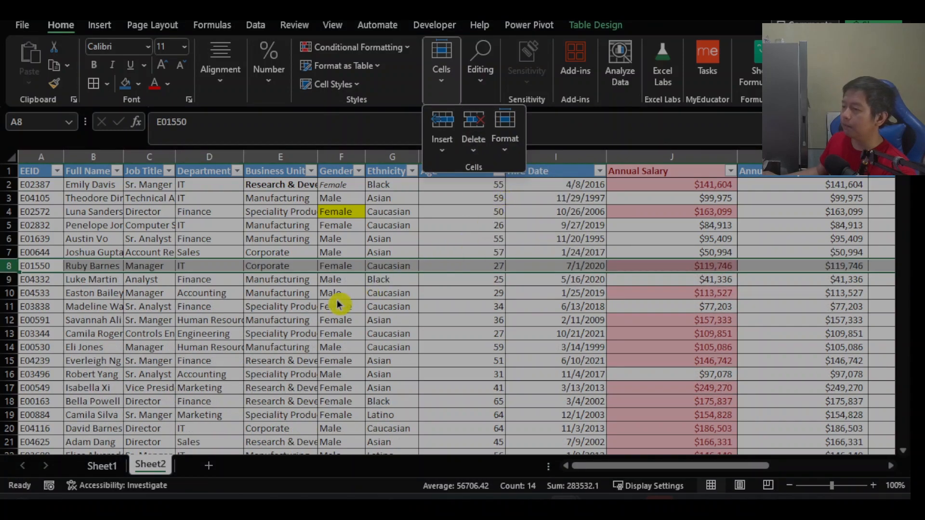
Add a blank row at cell A8 with Insert Cells and remove it again with Delete Cells
{"action": "left_click", "coordinate": [50, 265]}
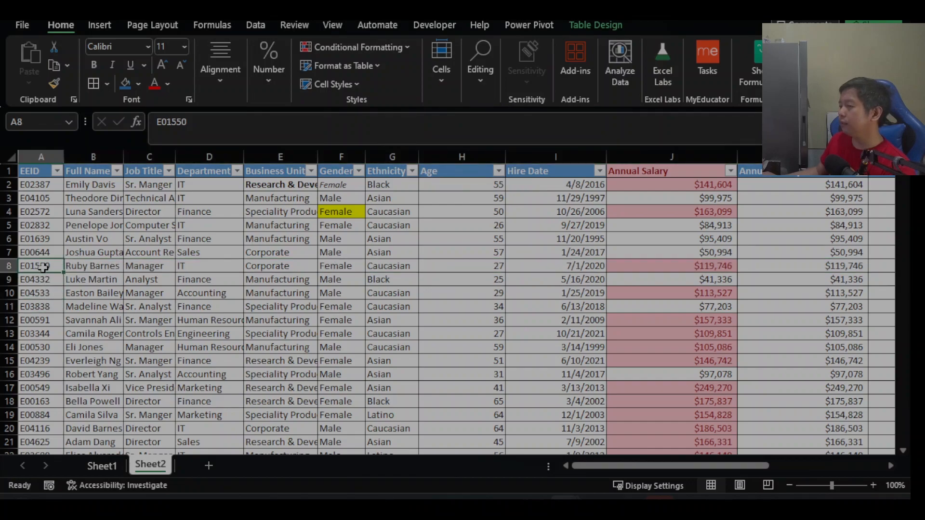
{"action": "left_click", "coordinate": [442, 92]}
{"action": "left_click", "coordinate": [441, 145]}
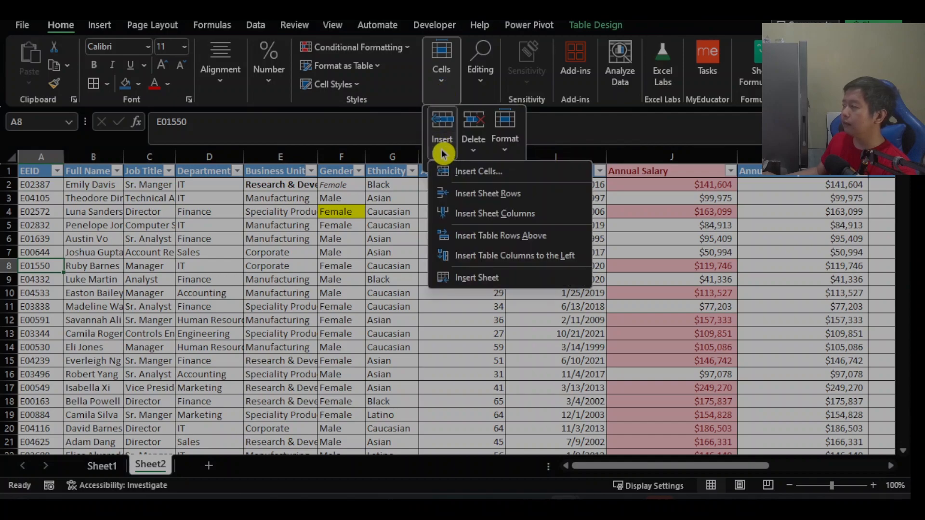
{"action": "left_click", "coordinate": [477, 172]}
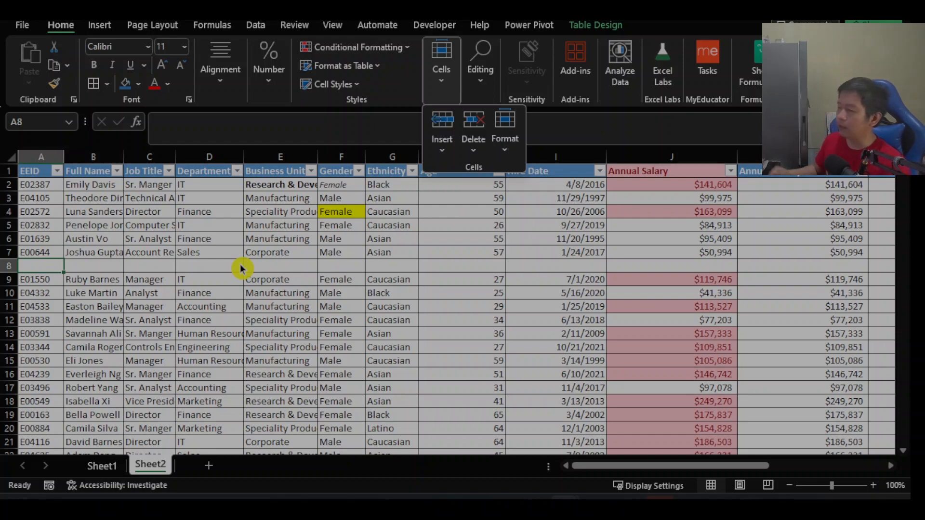
{"action": "left_click", "coordinate": [470, 158]}
{"action": "left_click", "coordinate": [493, 171]}
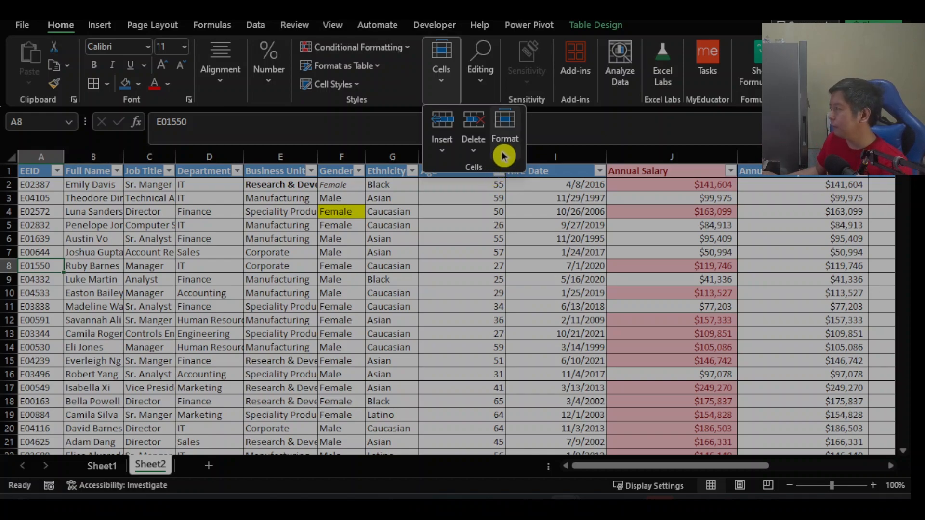
Set the height of row 8 to 20
{"action": "left_click", "coordinate": [504, 153]}
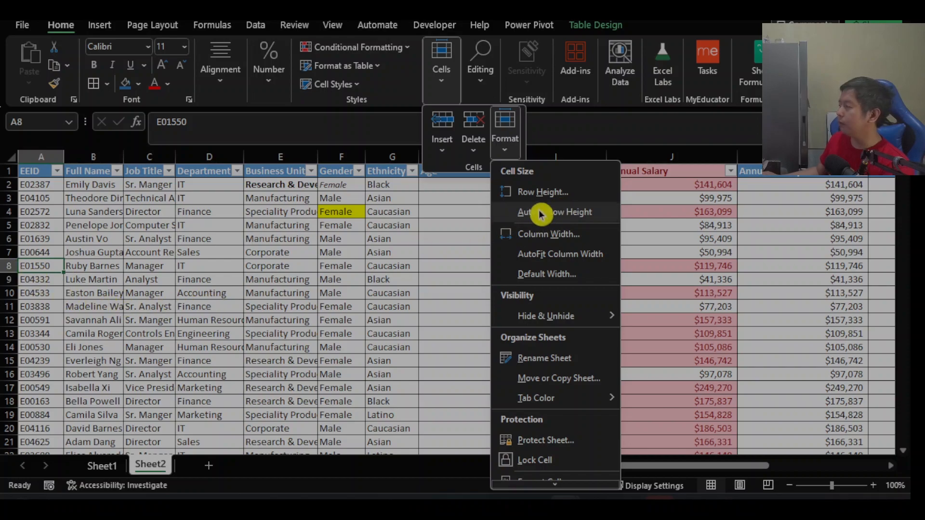
{"action": "left_click", "coordinate": [545, 192]}
{"action": "left_click_drag", "start_coordinate": [496, 111], "coordinate": [615, 201]}
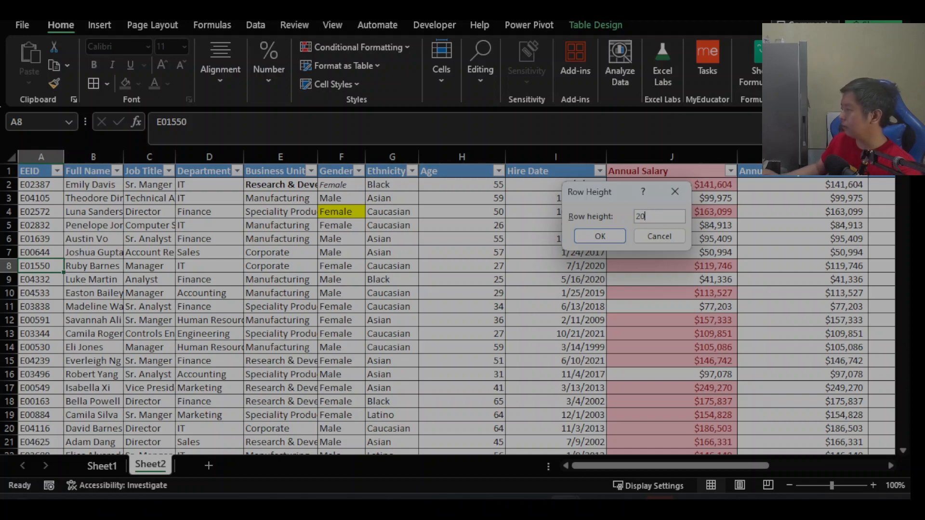
{"action": "left_click", "coordinate": [600, 236]}
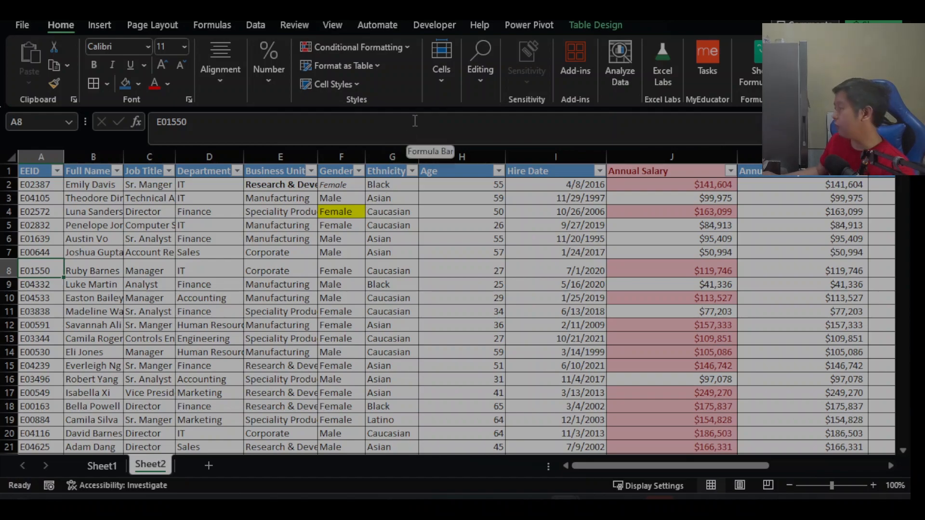
Rename the Sheet2 worksheet as Dataset
{"action": "left_click", "coordinate": [447, 79]}
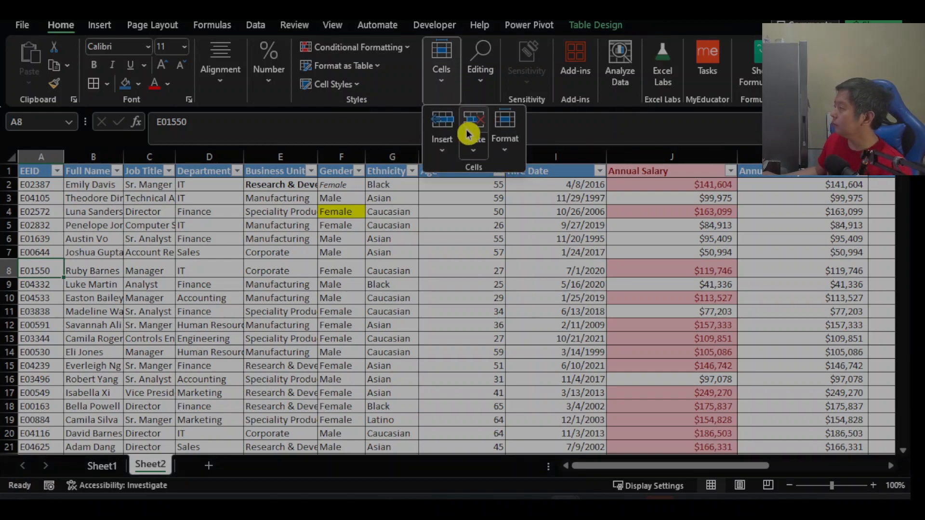
{"action": "left_click", "coordinate": [470, 138]}
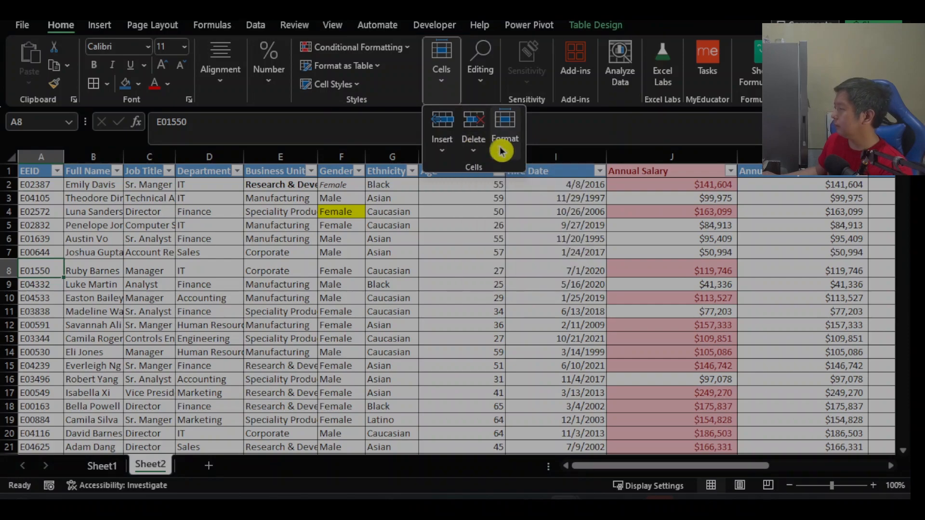
{"action": "left_click", "coordinate": [505, 145]}
{"action": "mouse_move", "coordinate": [554, 398]}
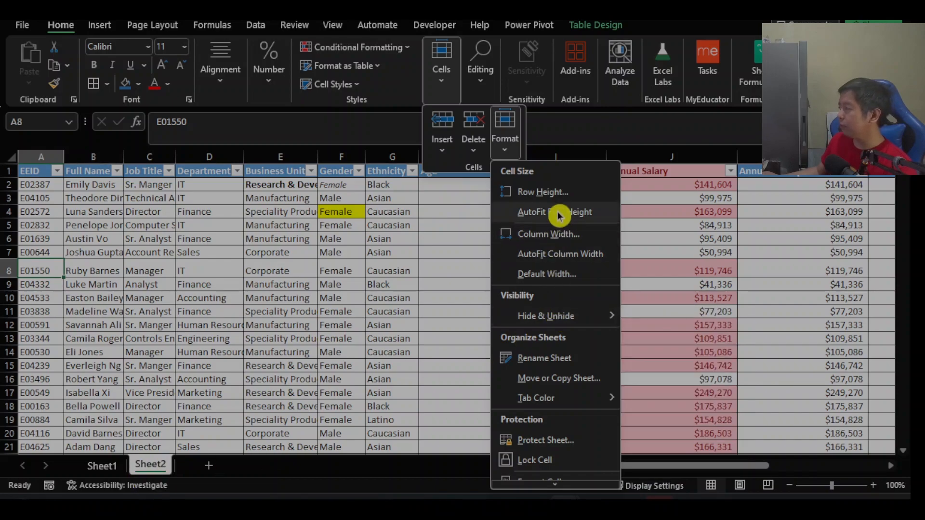
{"action": "left_click", "coordinate": [558, 366]}
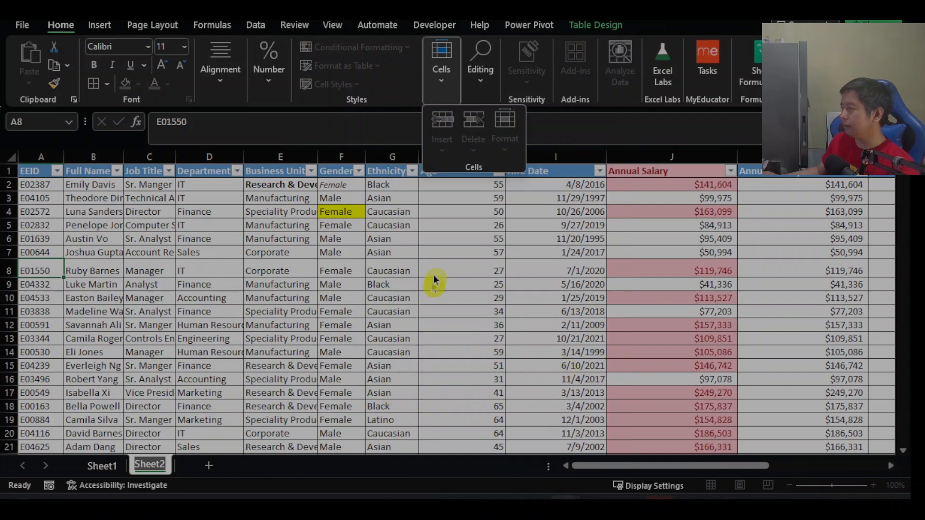
{"action": "left_click", "coordinate": [150, 467]}
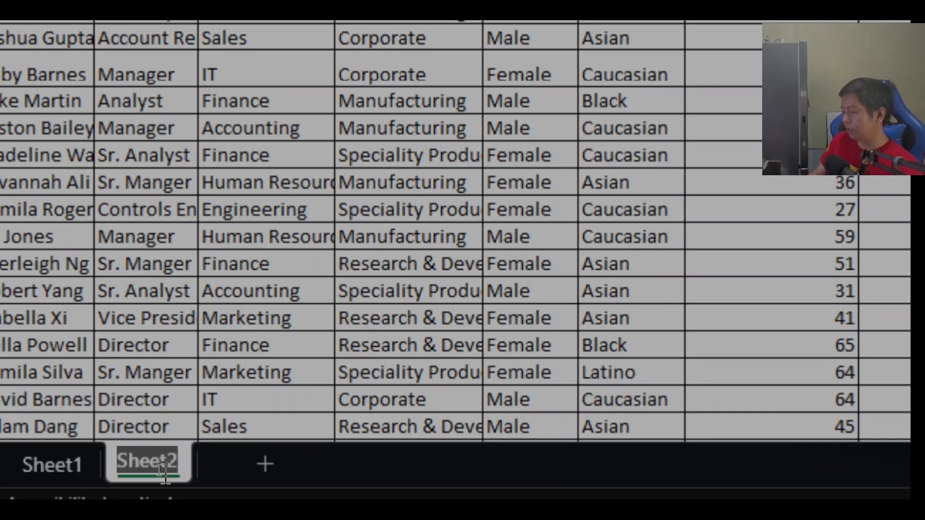
{"action": "type", "text": "Datase"}
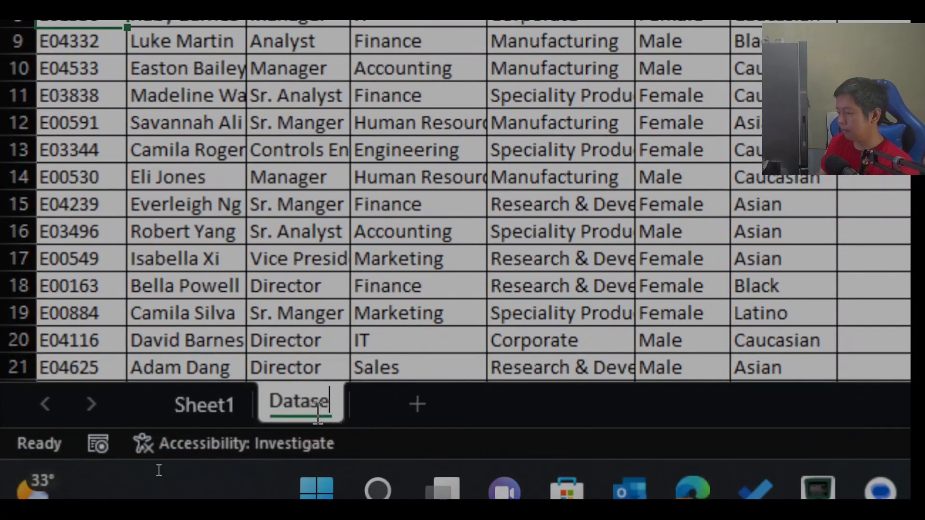
{"action": "type", "text": "t"}
{"action": "key", "text": "Return"}
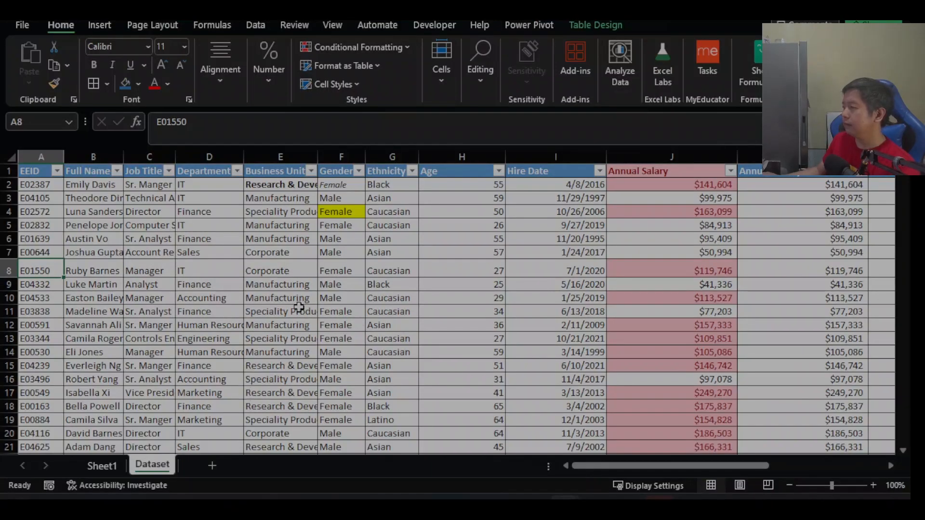
Open the cell insert, delete and format commands
{"action": "left_click", "coordinate": [446, 92]}
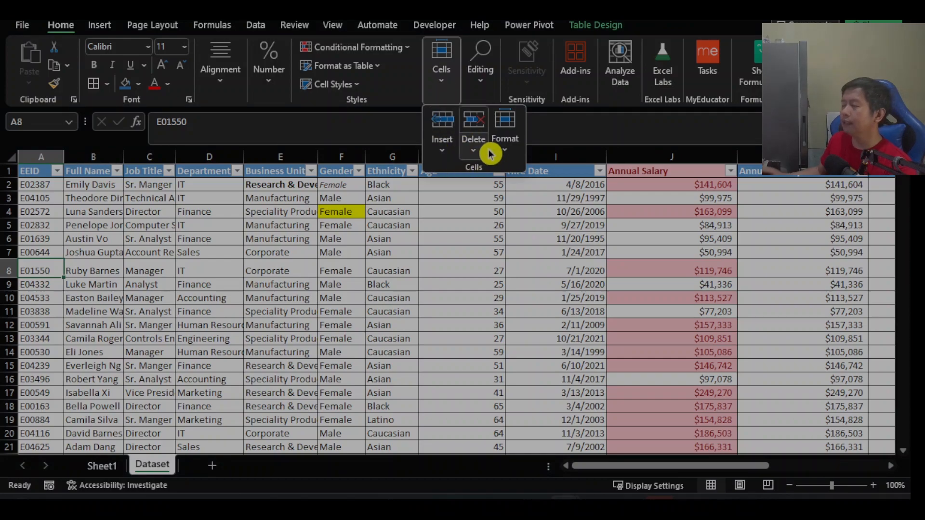